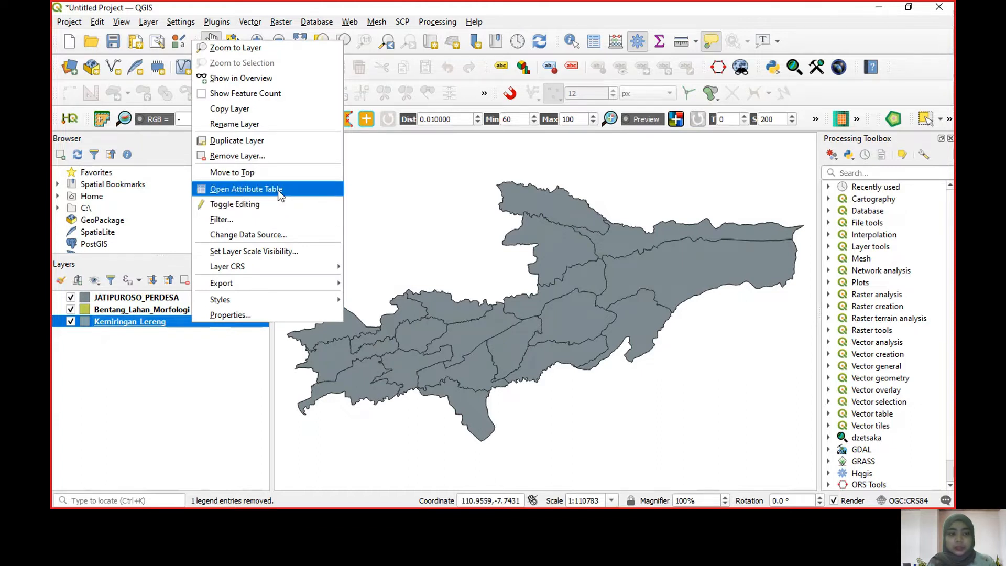
Examine the Kemiringan_Lereng attribute table with its slope classes sorted by OBJECTID ascending, and close it.
{"action": "left_click", "coordinate": [278, 189]}
{"action": "left_click_drag", "start_coordinate": [563, 87], "coordinate": [633, 69]}
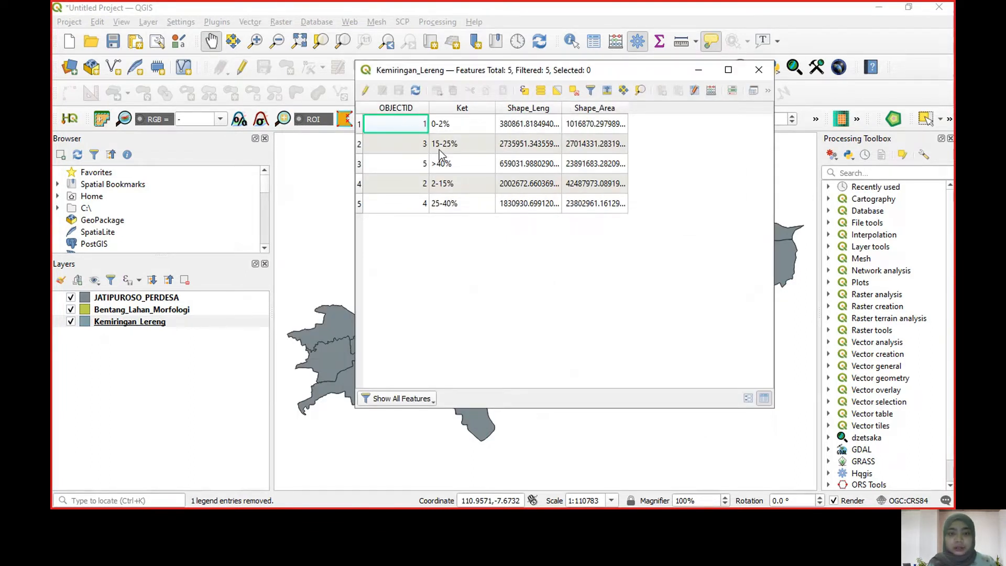
{"action": "left_click", "coordinate": [477, 108]}
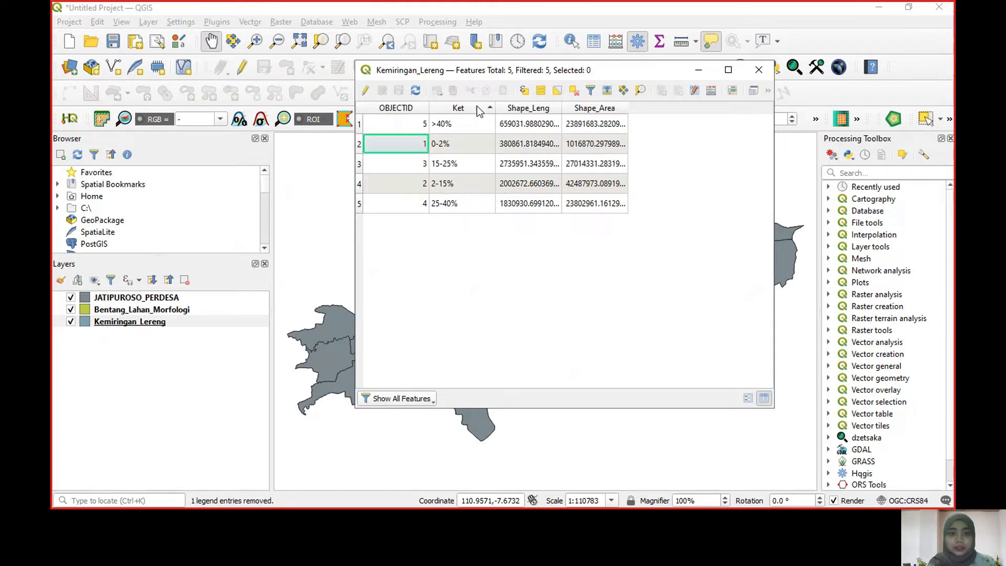
{"action": "left_click", "coordinate": [417, 107]}
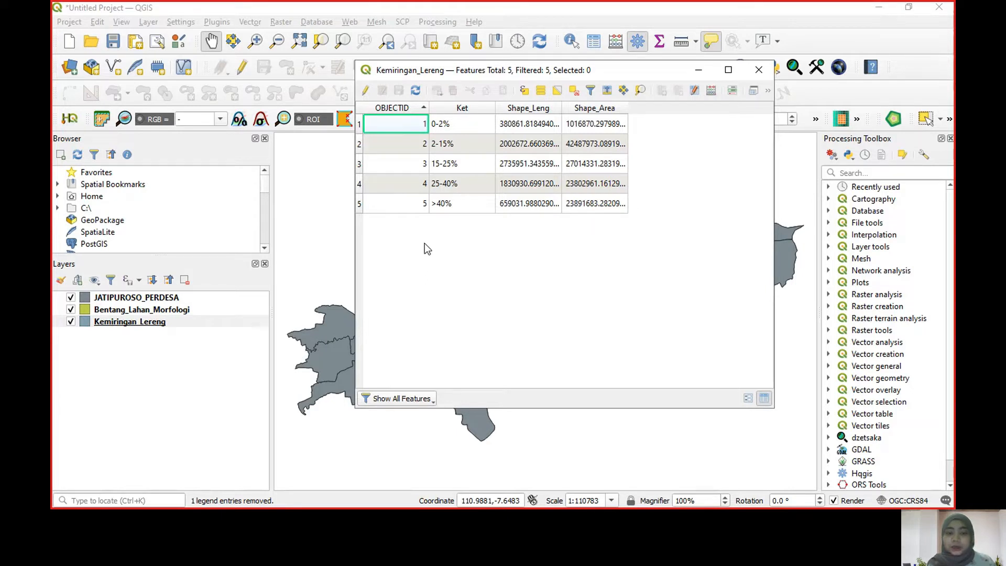
{"action": "left_click", "coordinate": [757, 76]}
Open the attribute table of Bentang_Lahan_Morfologi and turn on editing for that layer.
{"action": "left_click", "coordinate": [211, 309]}
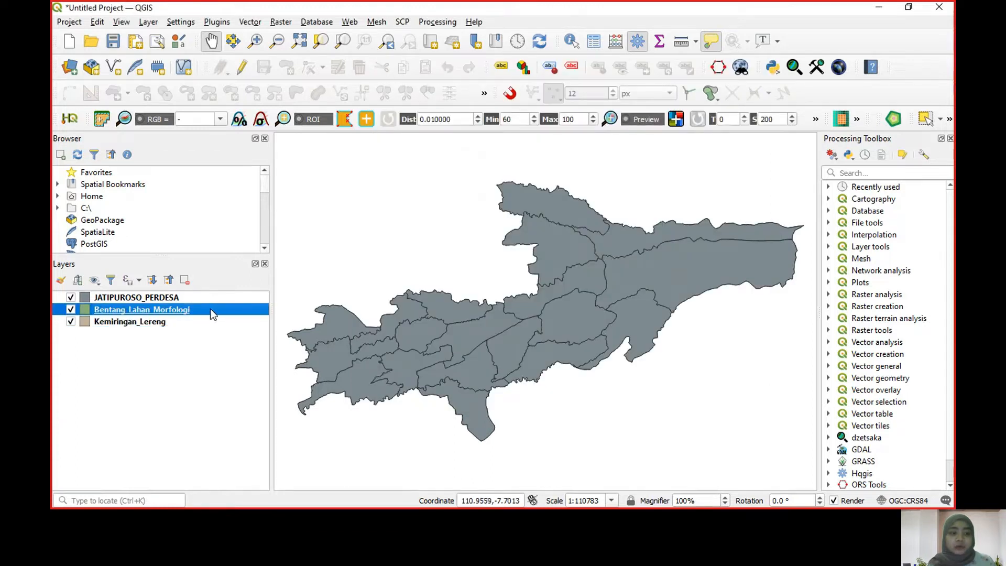
{"action": "right_click", "coordinate": [210, 309]}
{"action": "left_click", "coordinate": [256, 175]}
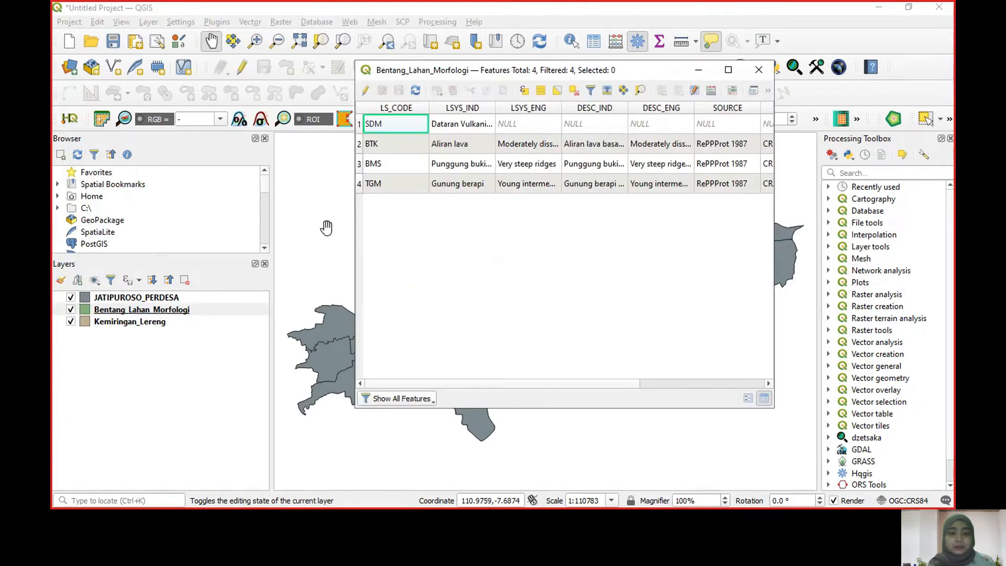
{"action": "left_click_drag", "start_coordinate": [518, 400], "coordinate": [448, 366]}
{"action": "scroll", "coordinate": [503, 366], "scroll_direction": "right", "scroll_amount": 3}
{"action": "scroll", "coordinate": [472, 341], "scroll_direction": "left", "scroll_amount": 3}
{"action": "left_click", "coordinate": [367, 91]}
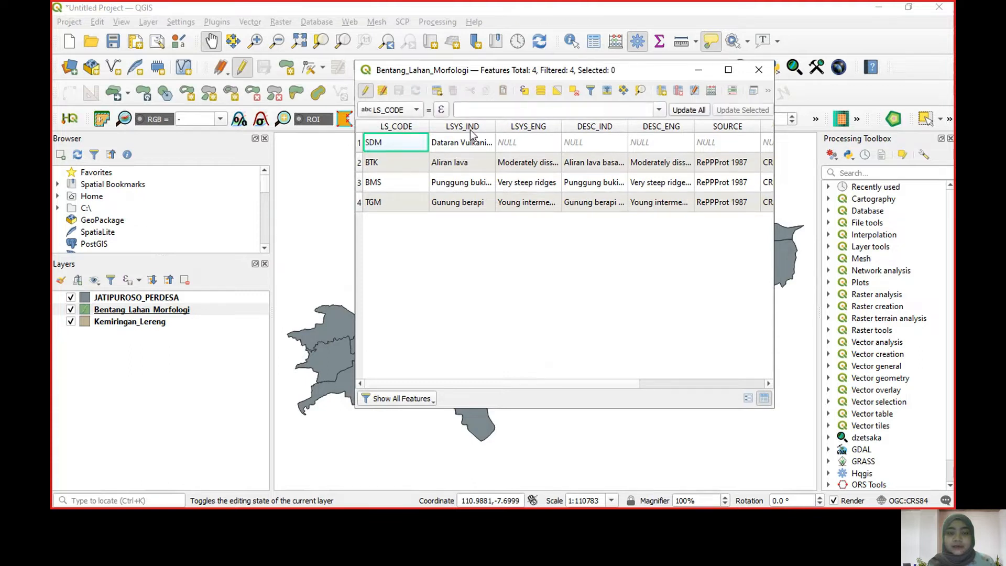
Add a whole number (integer) field named SKOR_MORF with length 10 to the Bentang_Lahan_Morfologi table.
{"action": "left_click_drag", "start_coordinate": [631, 385], "coordinate": [607, 366]}
{"action": "left_click", "coordinate": [661, 91]}
{"action": "left_click", "coordinate": [644, 169]}
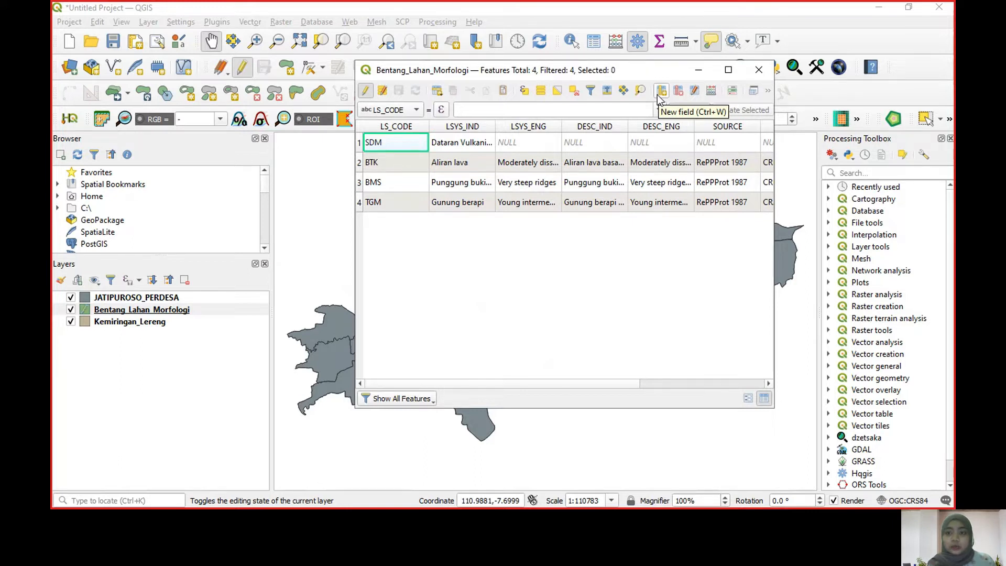
{"action": "left_click", "coordinate": [660, 97]}
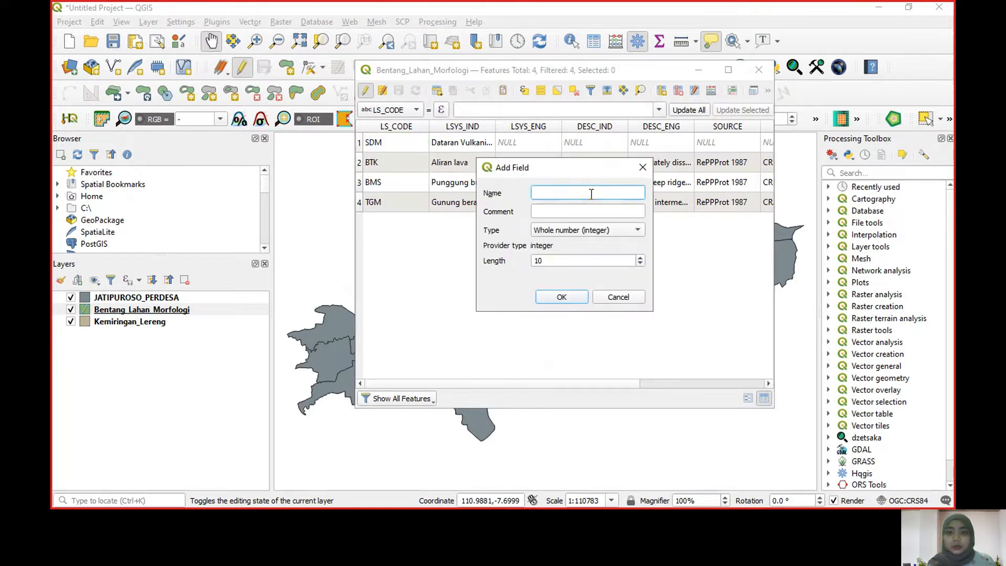
{"action": "type", "text": "skor"}
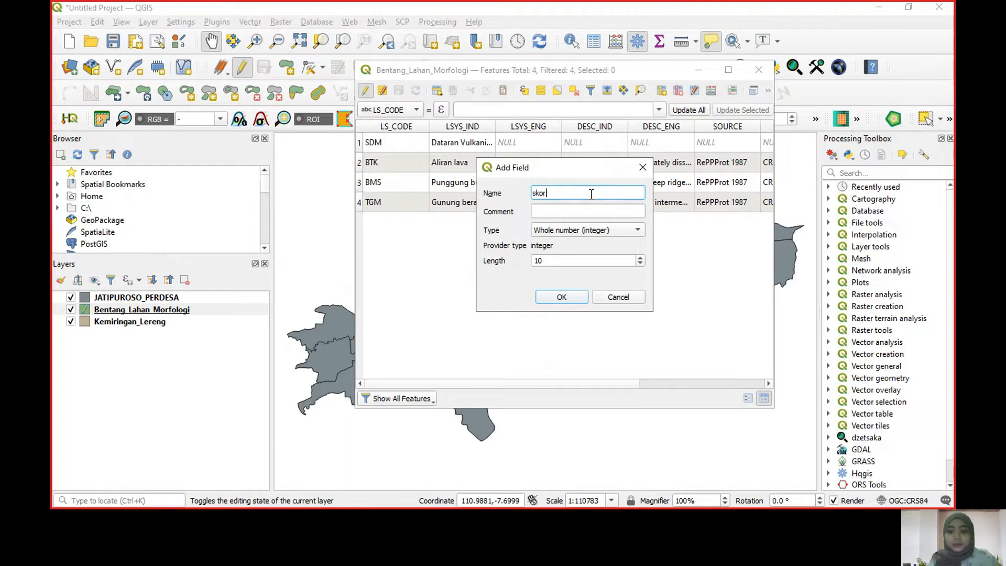
{"action": "key", "text": "BackSpace"}
{"action": "key", "text": "BackSpace"}
{"action": "key", "text": "BackSpace"}
{"action": "key", "text": "BackSpace"}
{"action": "type", "text": "S"}
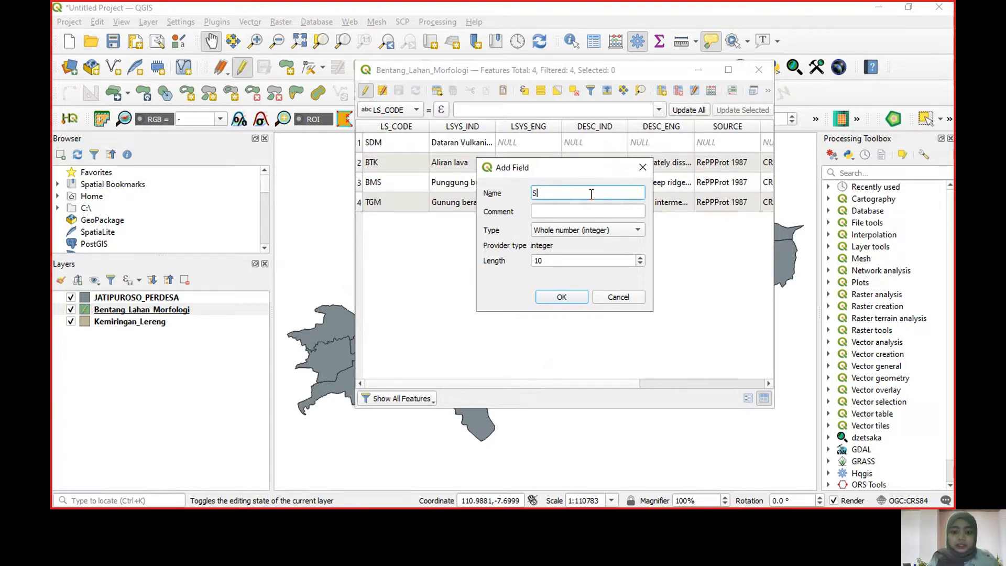
{"action": "type", "text": "KOR_MORF"}
{"action": "left_click", "coordinate": [575, 231]}
{"action": "left_click", "coordinate": [562, 234]}
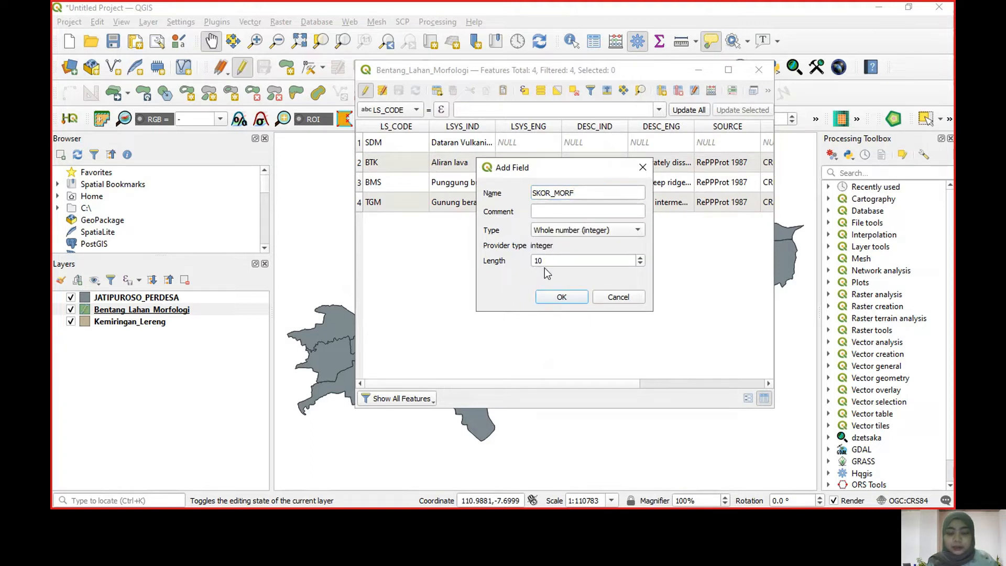
{"action": "left_click", "coordinate": [565, 296]}
Set SKOR_MORF to 1 for the Gunung berapi (TGM) record.
{"action": "left_click_drag", "start_coordinate": [615, 384], "coordinate": [570, 370]}
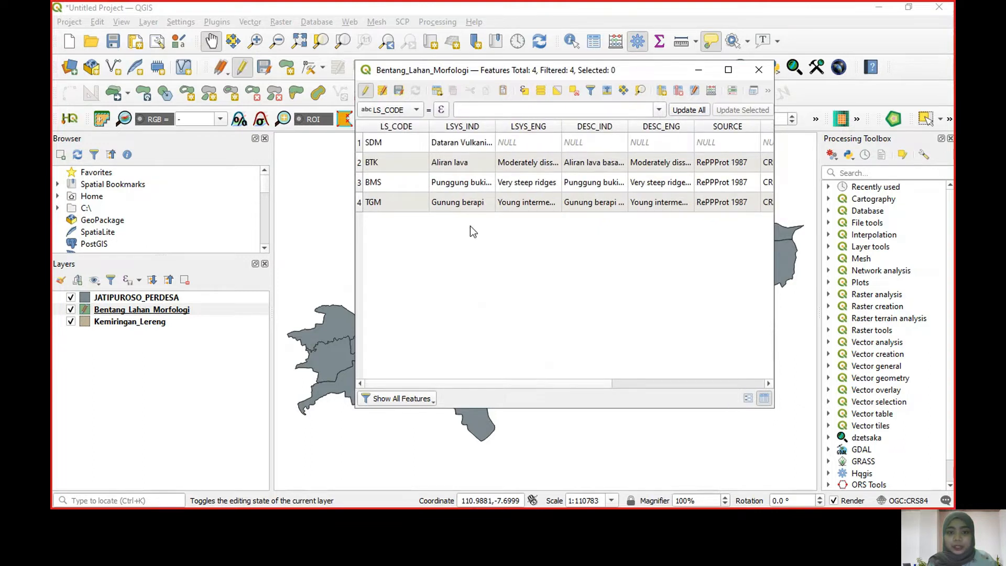
{"action": "left_click_drag", "start_coordinate": [547, 386], "coordinate": [736, 370]}
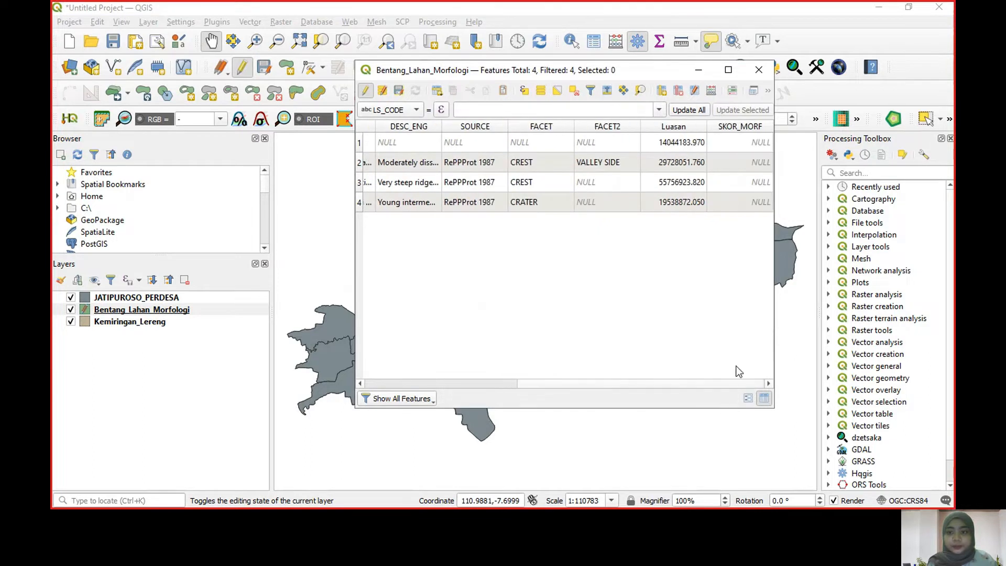
{"action": "double_click", "coordinate": [743, 202]}
{"action": "type", "text": "1"}
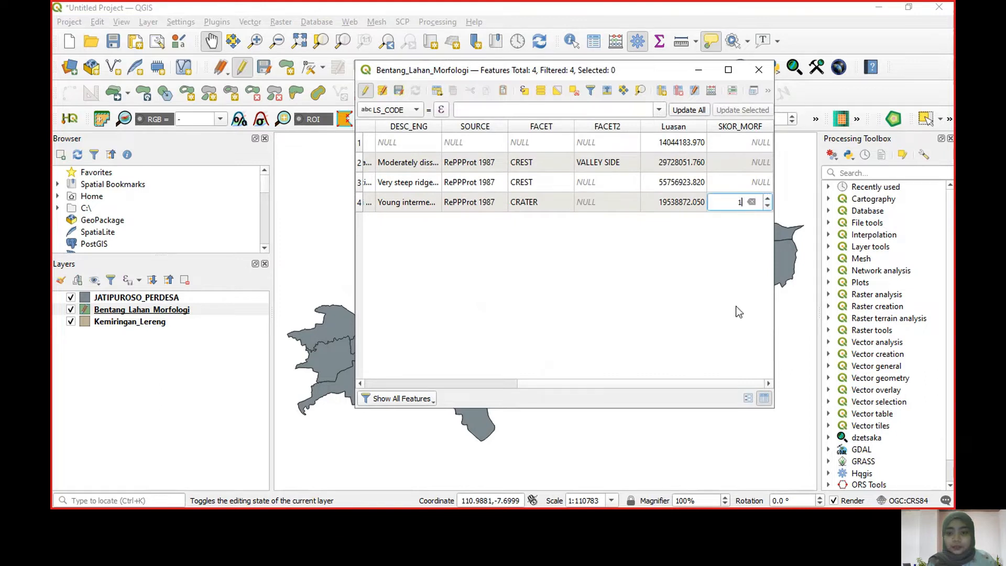
{"action": "key", "text": "Return"}
Sort the table by LSYS_IND ascending and widen that column until the full landform names fit.
{"action": "left_click_drag", "start_coordinate": [700, 385], "coordinate": [543, 381]}
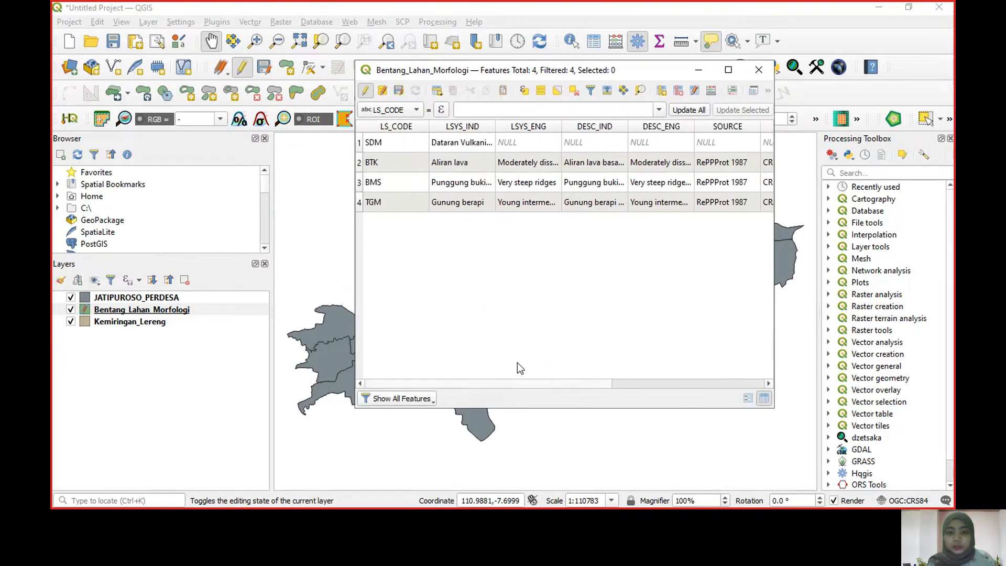
{"action": "left_click", "coordinate": [492, 126]}
{"action": "left_click_drag", "start_coordinate": [492, 126], "coordinate": [602, 128]}
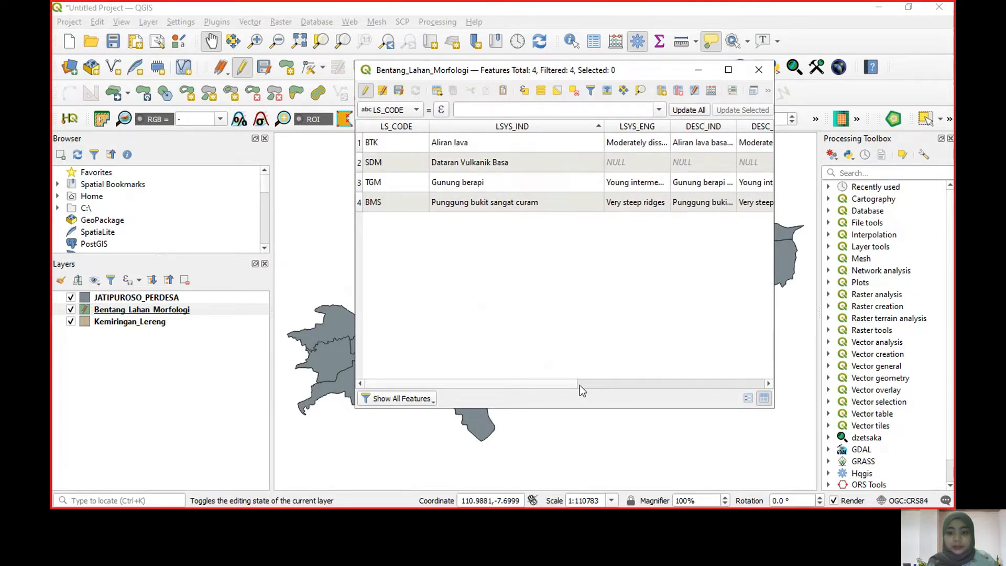
Set SKOR_MORF to 2 for the Punggung bukit sangat curam (BMS) record.
{"action": "left_click", "coordinate": [643, 384]}
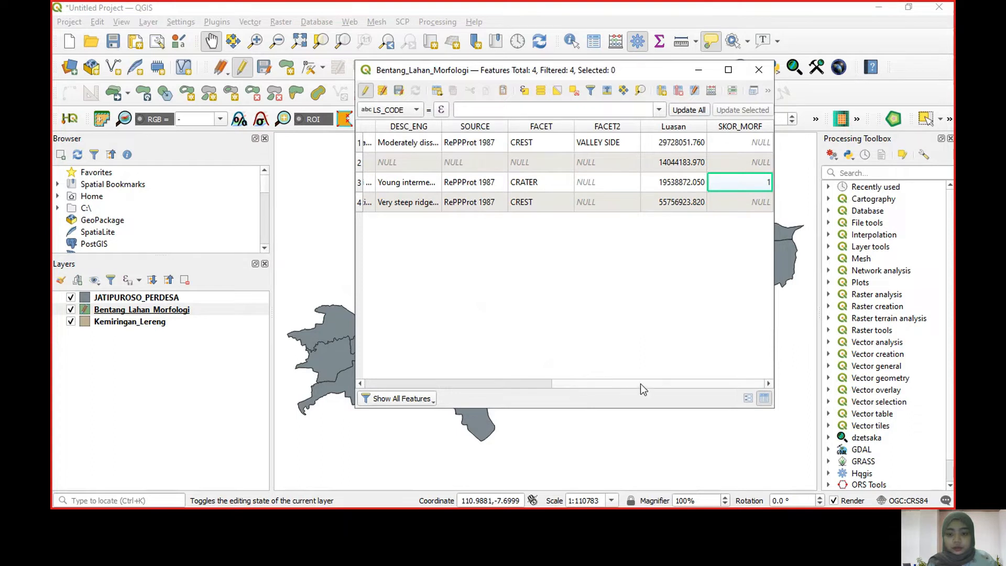
{"action": "left_click", "coordinate": [549, 384]}
{"action": "left_click_drag", "start_coordinate": [573, 384], "coordinate": [754, 388]}
{"action": "double_click", "coordinate": [743, 206]}
{"action": "type", "text": "2"}
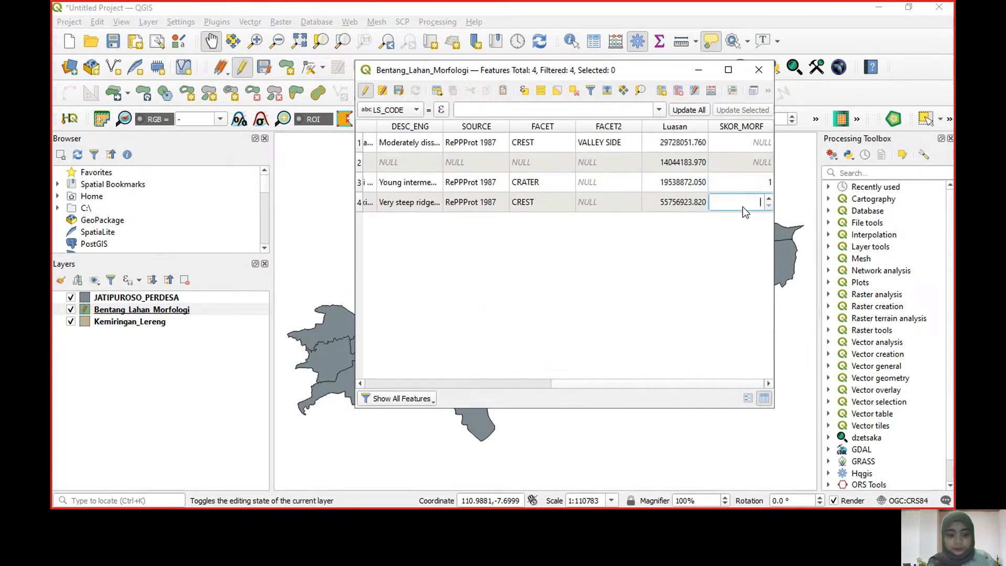
Sort the table by SKOR_MORF descending and set the score of the Aliran lava (BTK) record to 3.
{"action": "left_click", "coordinate": [767, 130]}
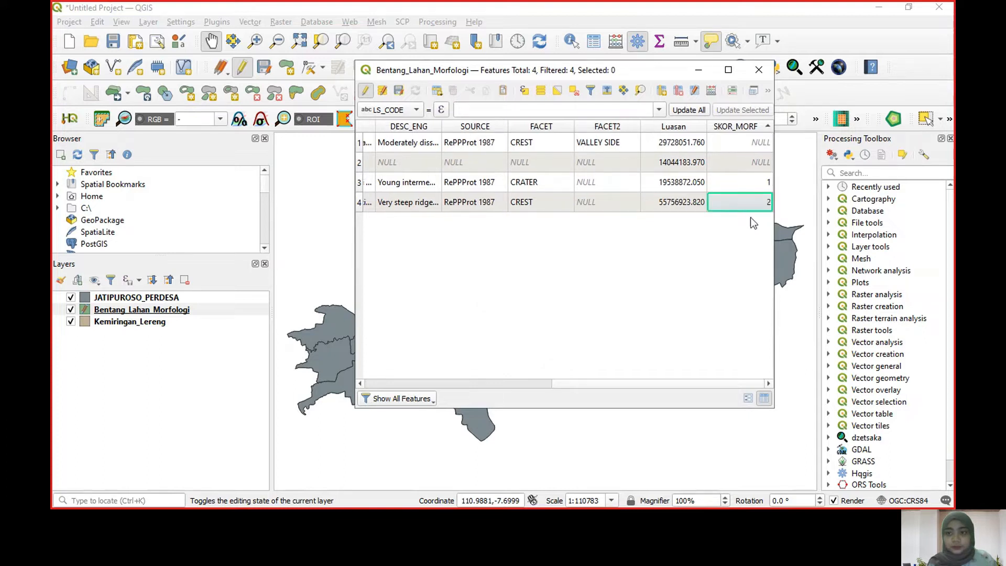
{"action": "left_click", "coordinate": [765, 127]}
{"action": "left_click_drag", "start_coordinate": [710, 387], "coordinate": [519, 383]}
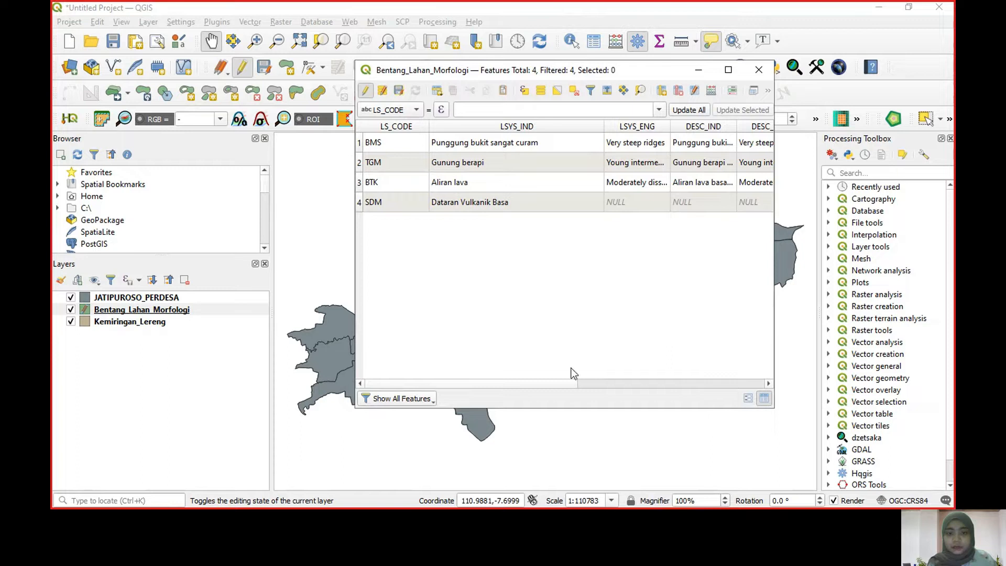
{"action": "left_click", "coordinate": [584, 385]}
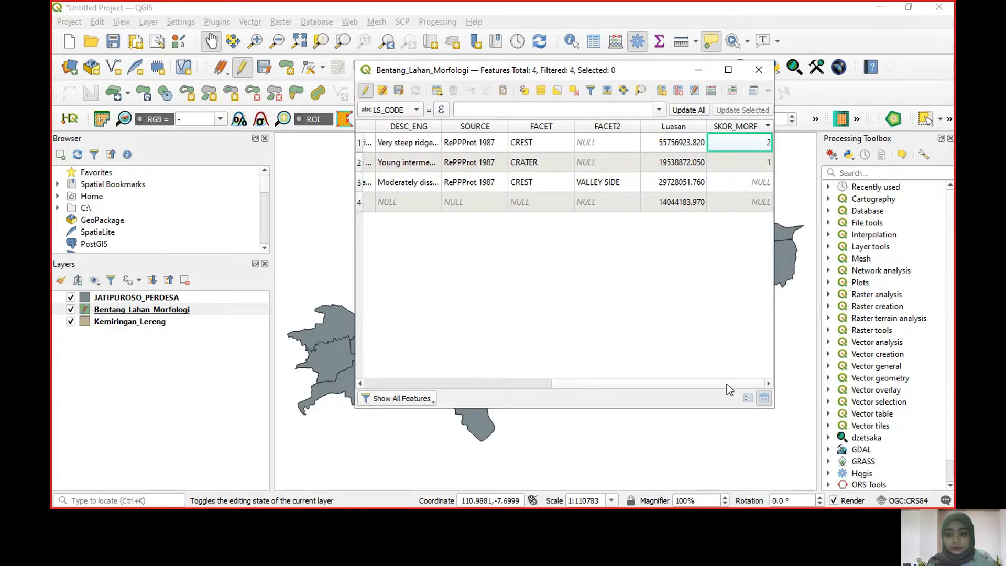
{"action": "double_click", "coordinate": [755, 183]}
{"action": "type", "text": "3"}
Set SKOR_MORF to 4 for the Dataran Vulkanik Basa (SDM) record.
{"action": "mouse_move", "coordinate": [687, 382]}
{"action": "left_mouse_down"}
{"action": "mouse_move", "coordinate": [520, 382]}
{"action": "mouse_move", "coordinate": [702, 380]}
{"action": "left_mouse_up"}
{"action": "double_click", "coordinate": [752, 204]}
{"action": "type", "text": "4"}
{"action": "key", "text": "Return"}
Save the Bentang_Lahan_Morfologi edits, turn off editing and close its attribute table.
{"action": "left_click", "coordinate": [399, 90]}
{"action": "left_click", "coordinate": [367, 92]}
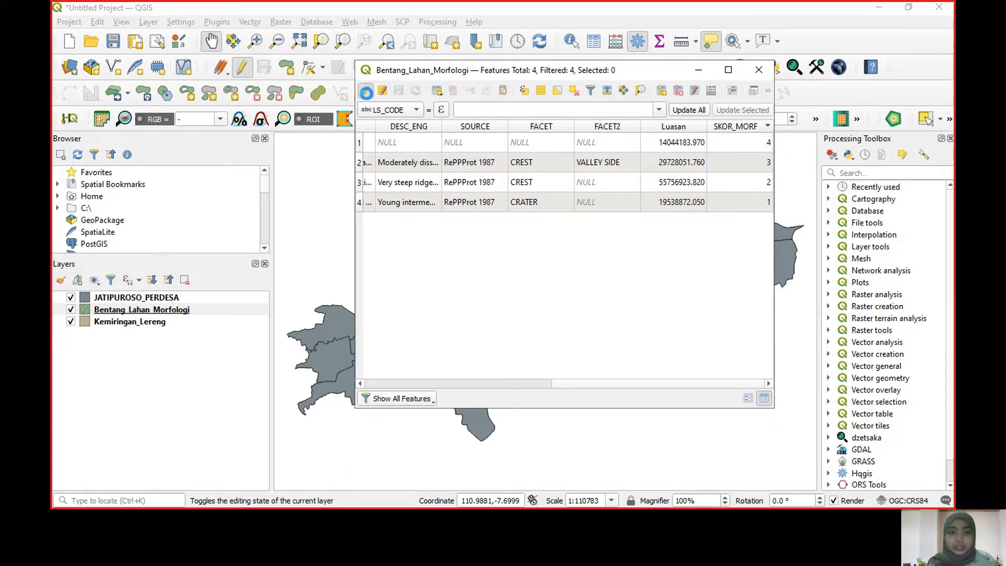
{"action": "left_click", "coordinate": [759, 70]}
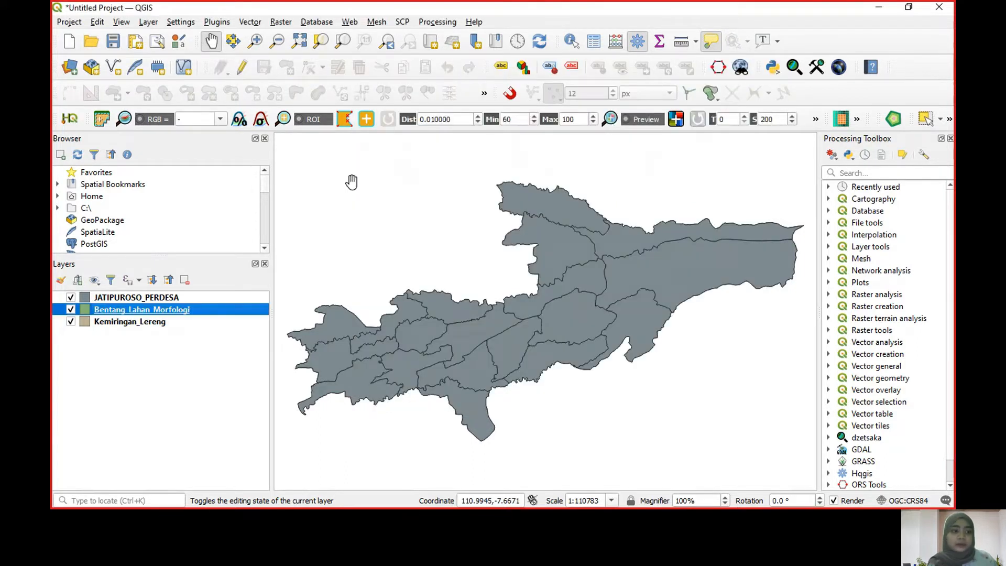
Set up an Intersection with Bentang_Lahan_Morfologi as the input layer and Kemiringan_Lereng as the overlay layer.
{"action": "left_click", "coordinate": [214, 321]}
{"action": "left_click", "coordinate": [213, 311]}
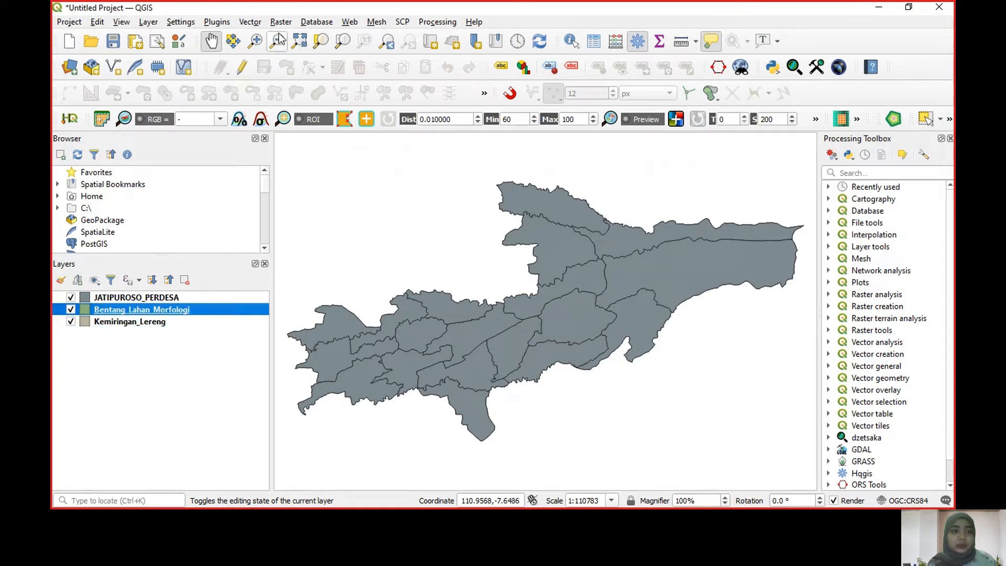
{"action": "left_click", "coordinate": [257, 24]}
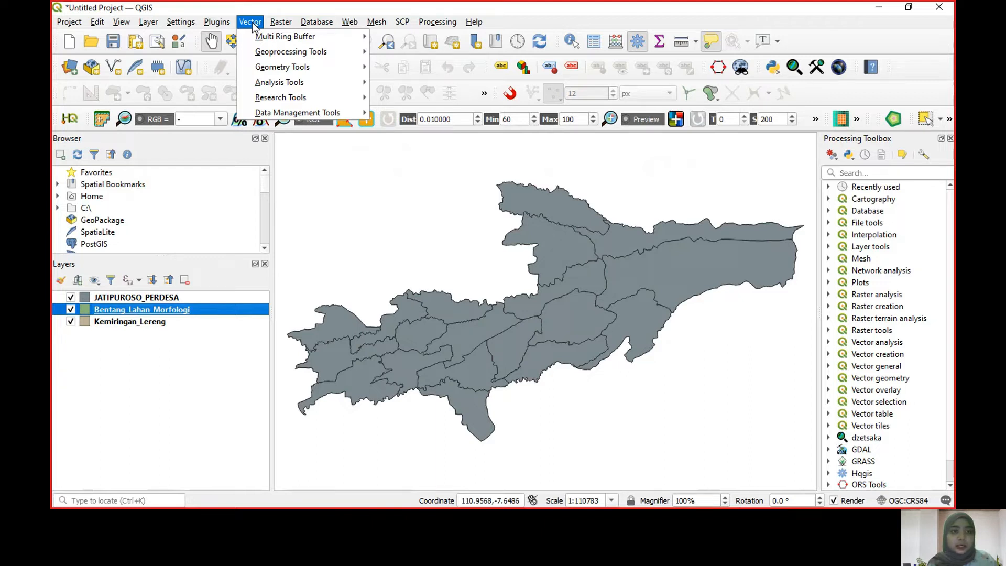
{"action": "mouse_move", "coordinate": [285, 54]}
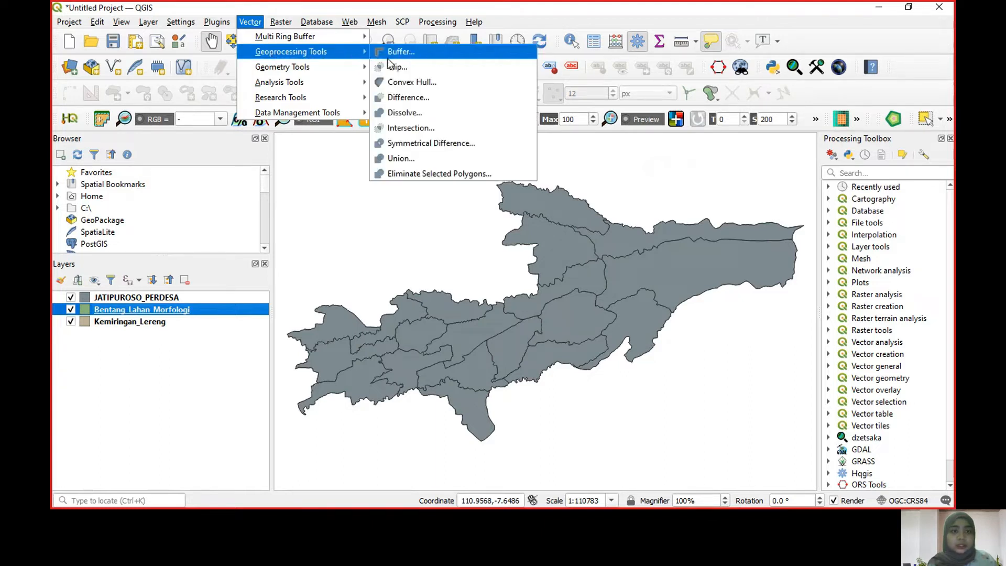
{"action": "left_click", "coordinate": [415, 127]}
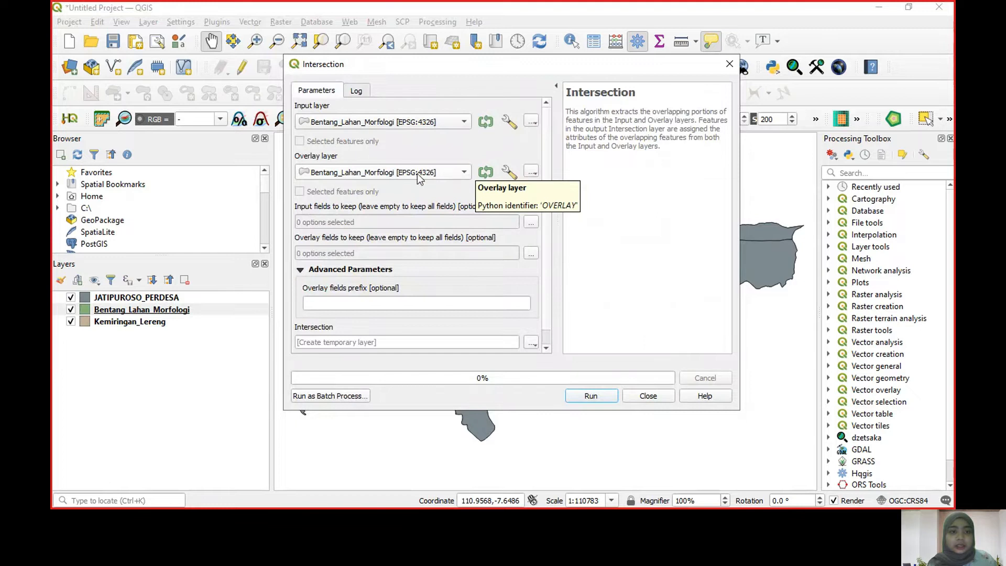
{"action": "left_click", "coordinate": [465, 178]}
{"action": "left_click", "coordinate": [450, 202]}
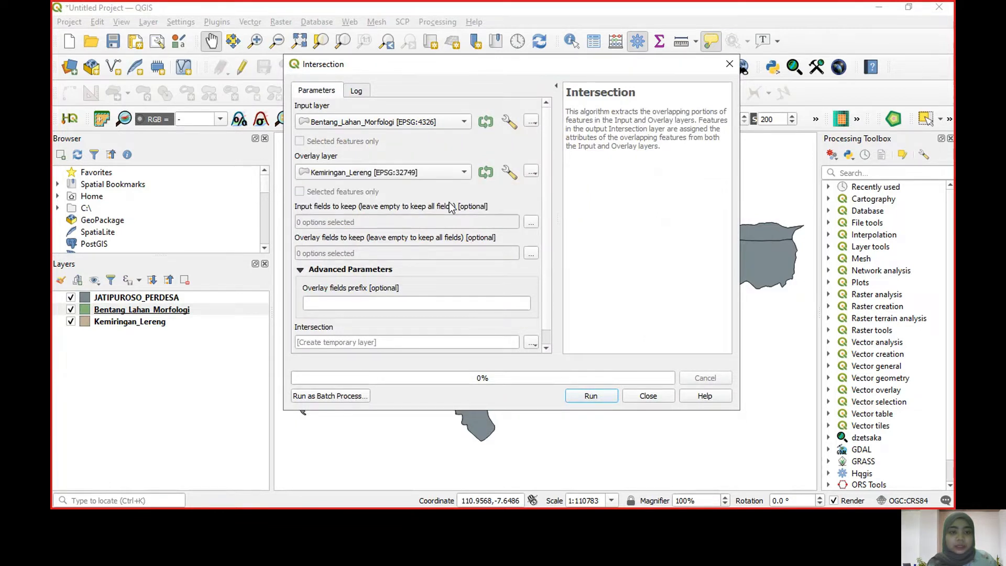
Choose SKOR_MORF as the only input field to keep in the intersection.
{"action": "left_click", "coordinate": [531, 221]}
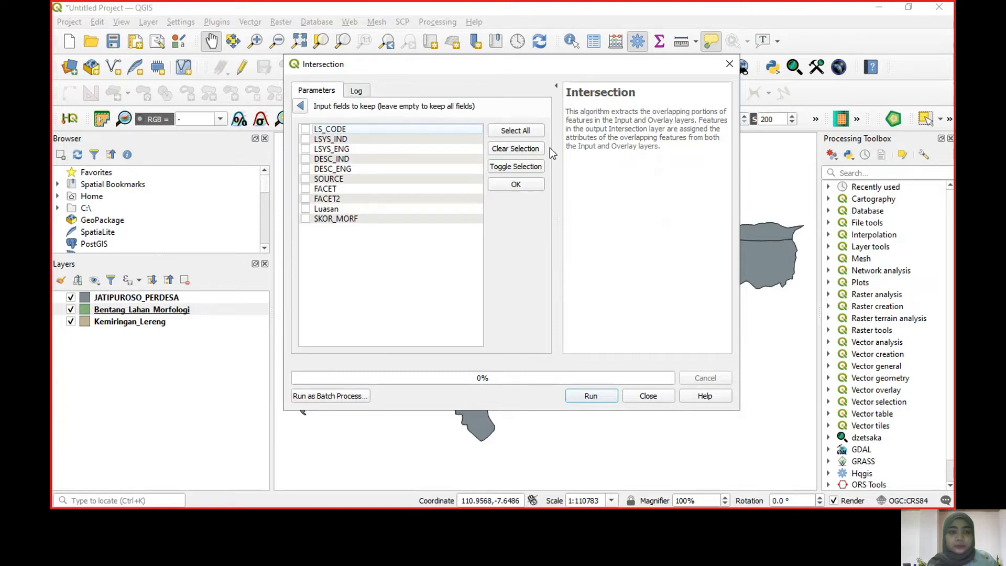
{"action": "left_click", "coordinate": [301, 106]}
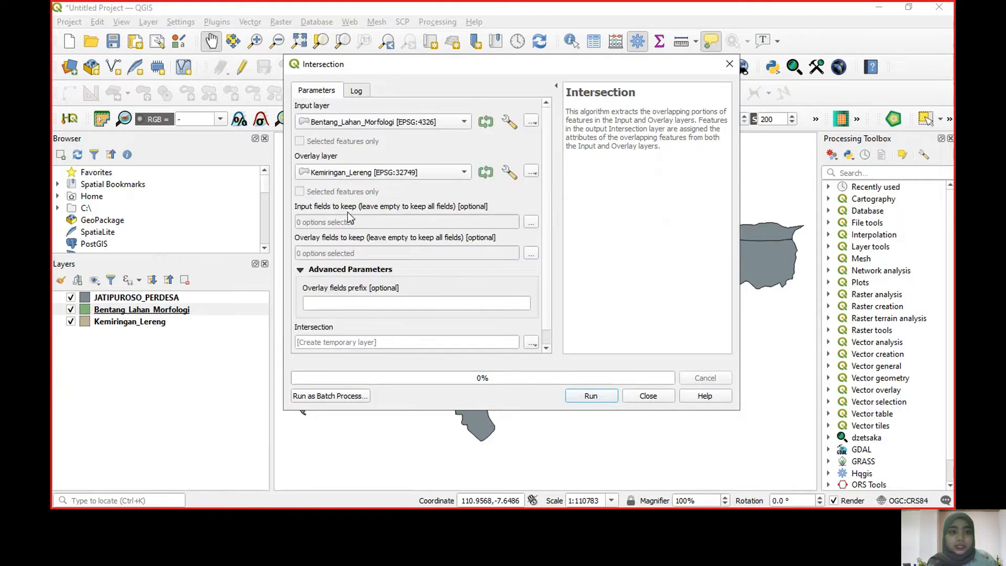
{"action": "left_click", "coordinate": [531, 221]}
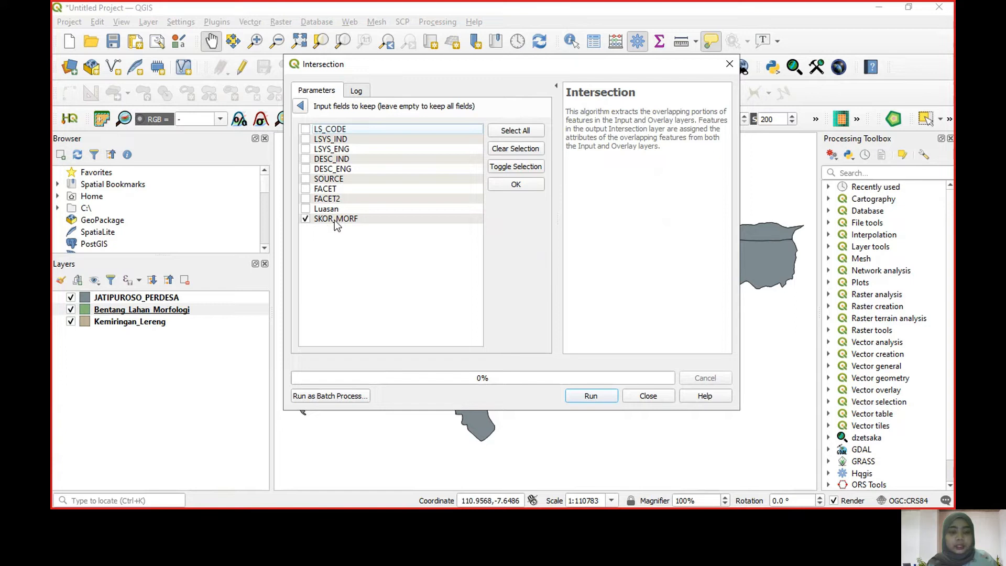
{"action": "left_click", "coordinate": [523, 186]}
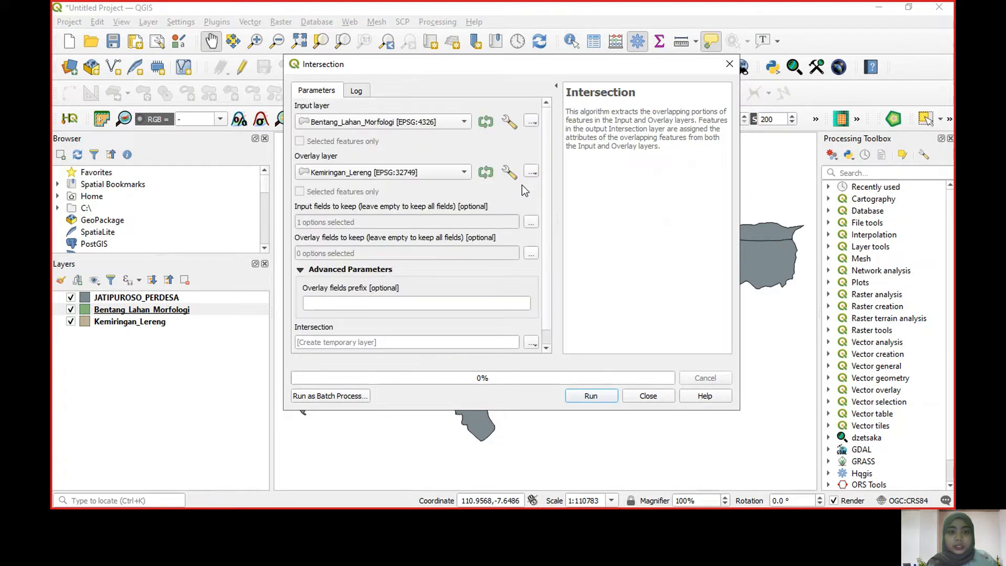
Choose OBJECTID as the only overlay field to keep in the intersection.
{"action": "left_click", "coordinate": [532, 253]}
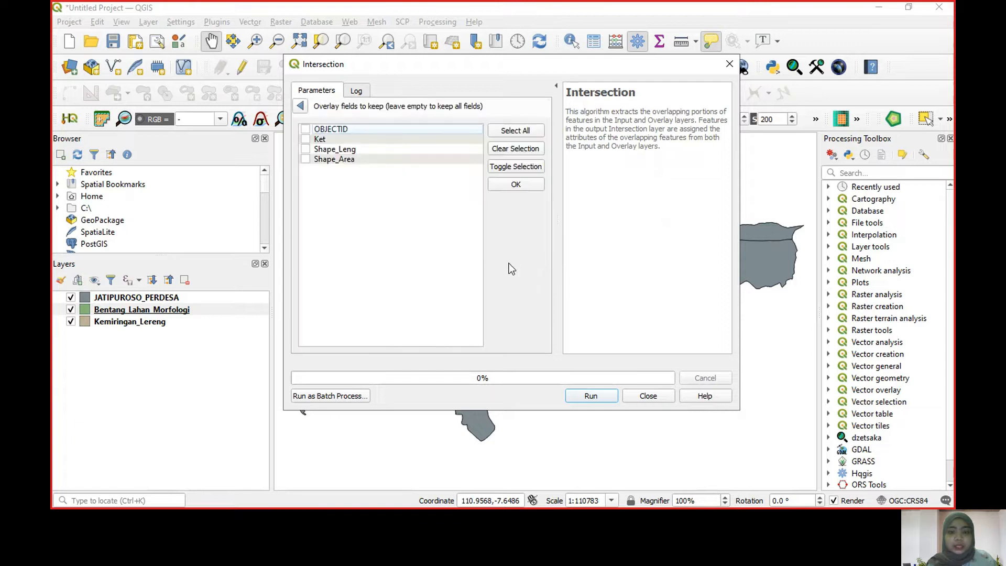
{"action": "left_click", "coordinate": [306, 130]}
{"action": "left_click", "coordinate": [527, 185]}
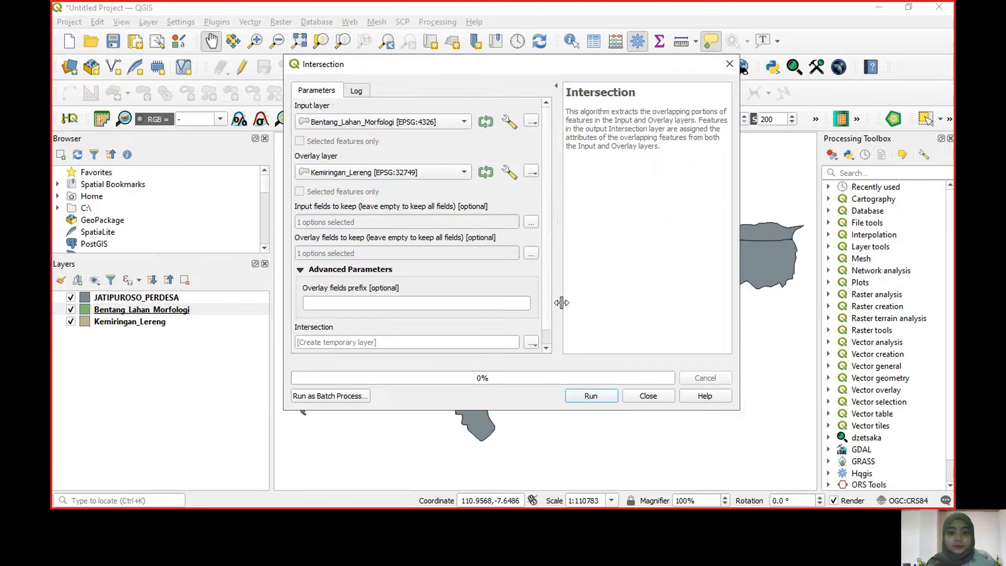
{"action": "left_click", "coordinate": [546, 346]}
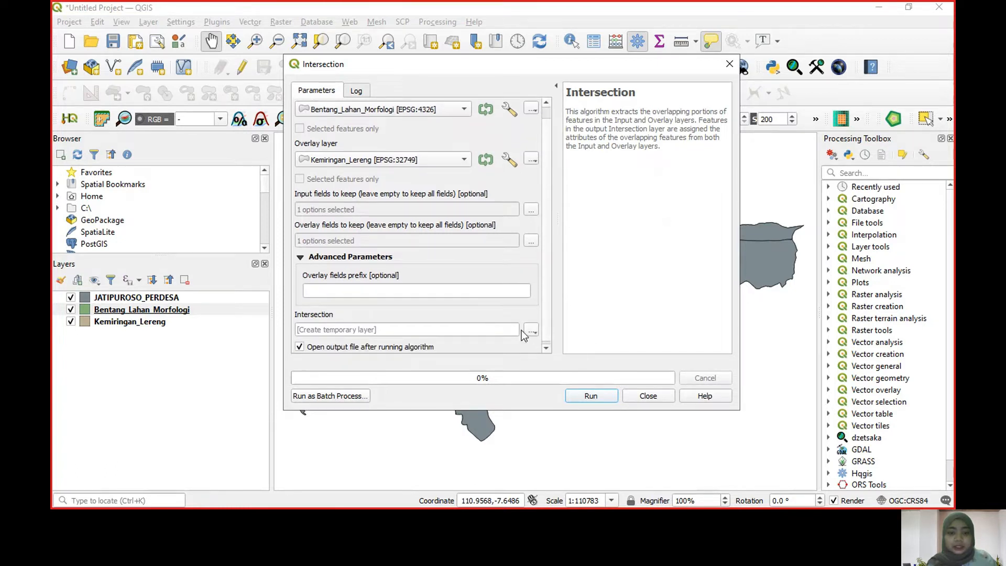
Set the intersection output to INTERSECTION_MORF_LRG.shp in the PRAKTIK/SKL_MORFOLOGI folder and run the tool.
{"action": "left_click", "coordinate": [530, 330]}
{"action": "left_click", "coordinate": [548, 360]}
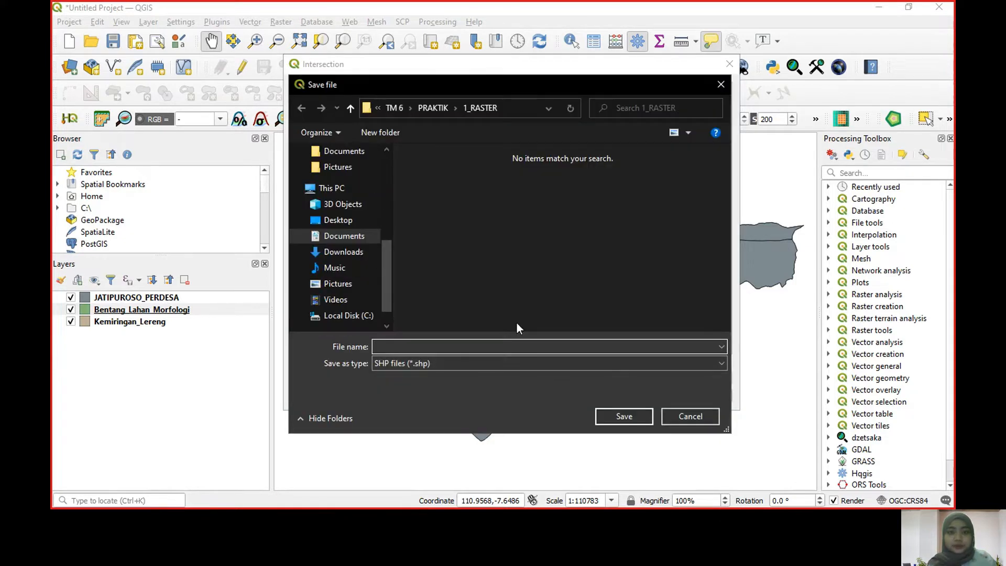
{"action": "left_click", "coordinate": [438, 109]}
{"action": "left_click", "coordinate": [484, 296]}
{"action": "double_click", "coordinate": [484, 296]}
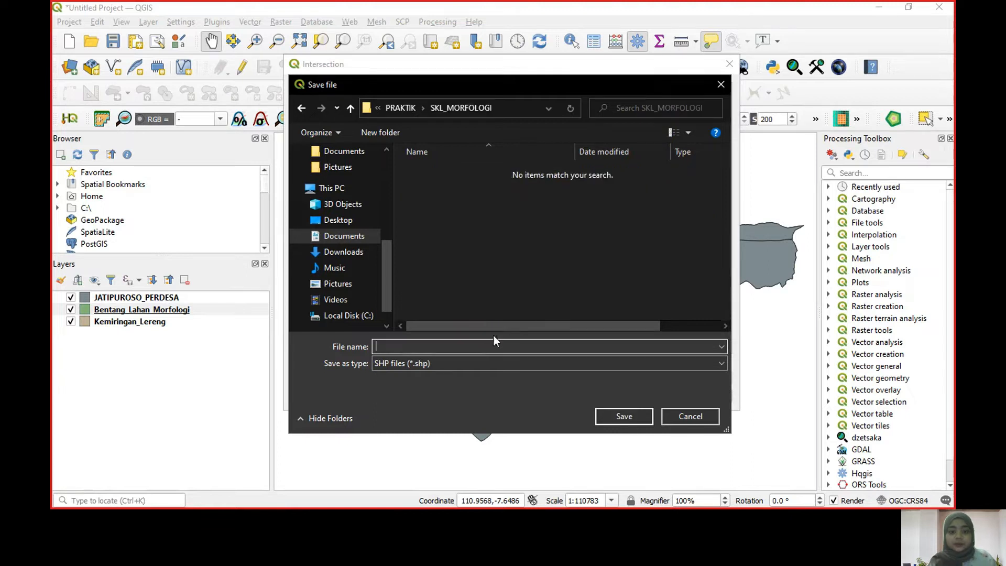
{"action": "type", "text": "INTERS"}
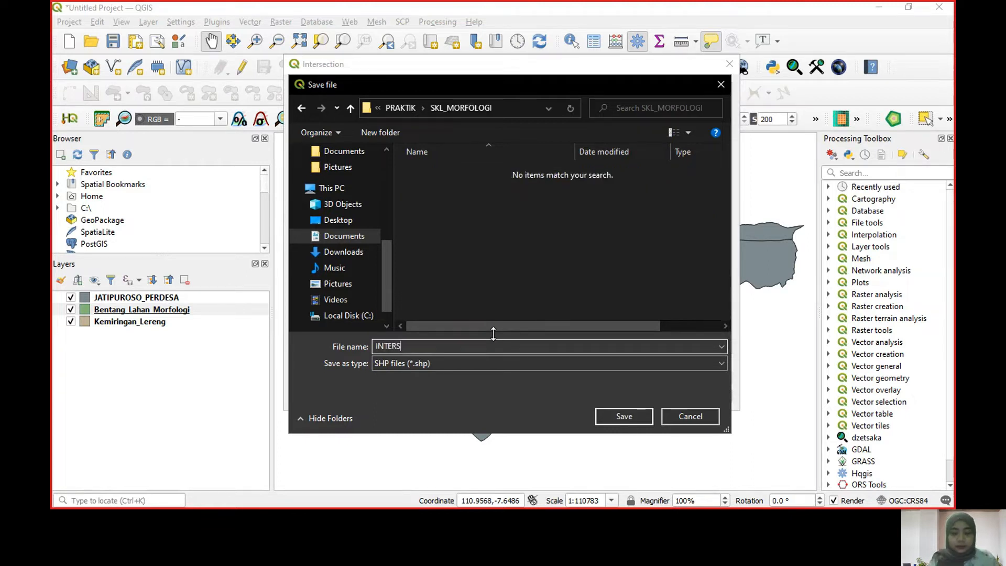
{"action": "type", "text": "ECTION_MORF_LRG"}
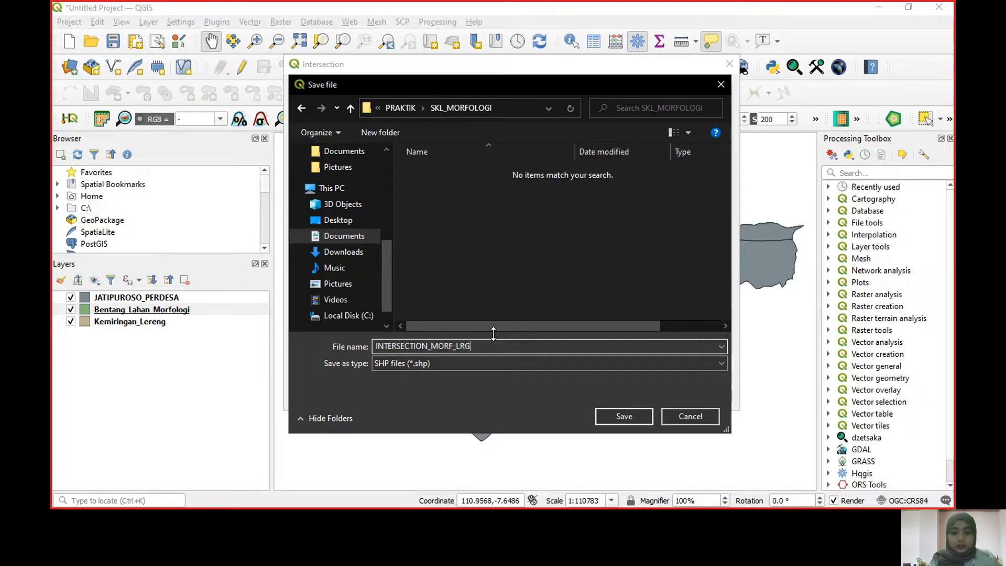
{"action": "left_click", "coordinate": [607, 416]}
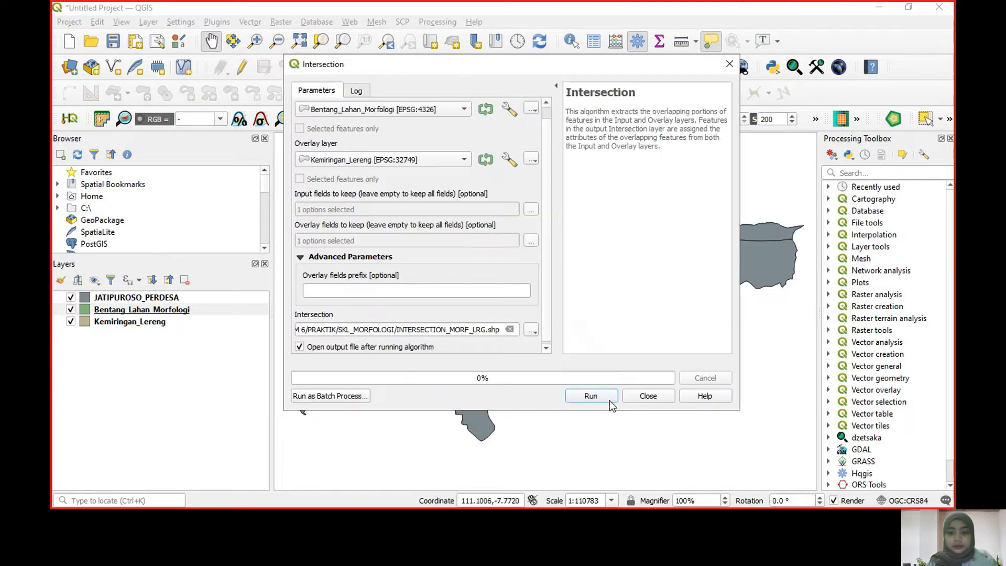
{"action": "left_click", "coordinate": [589, 396]}
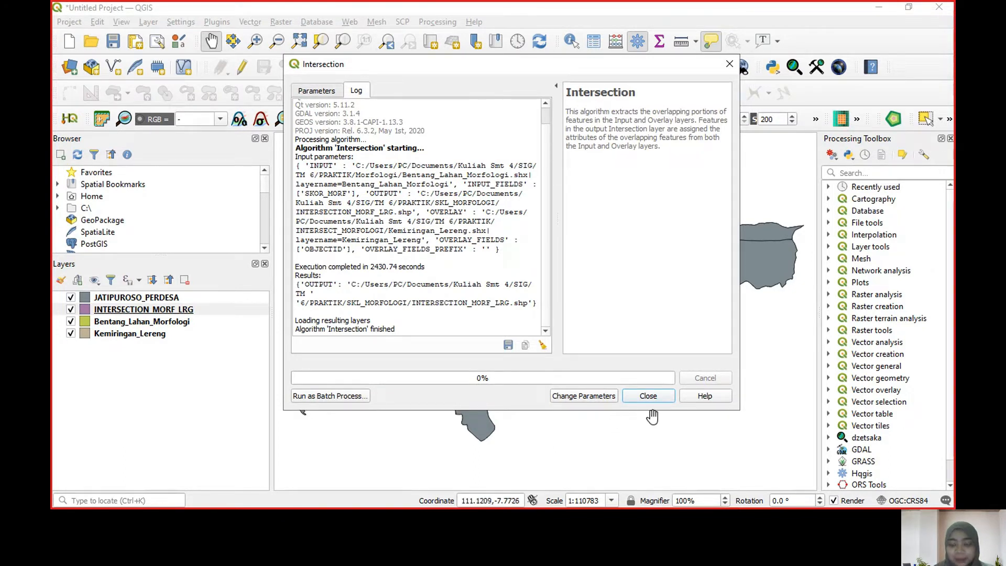
{"action": "left_click", "coordinate": [664, 399]}
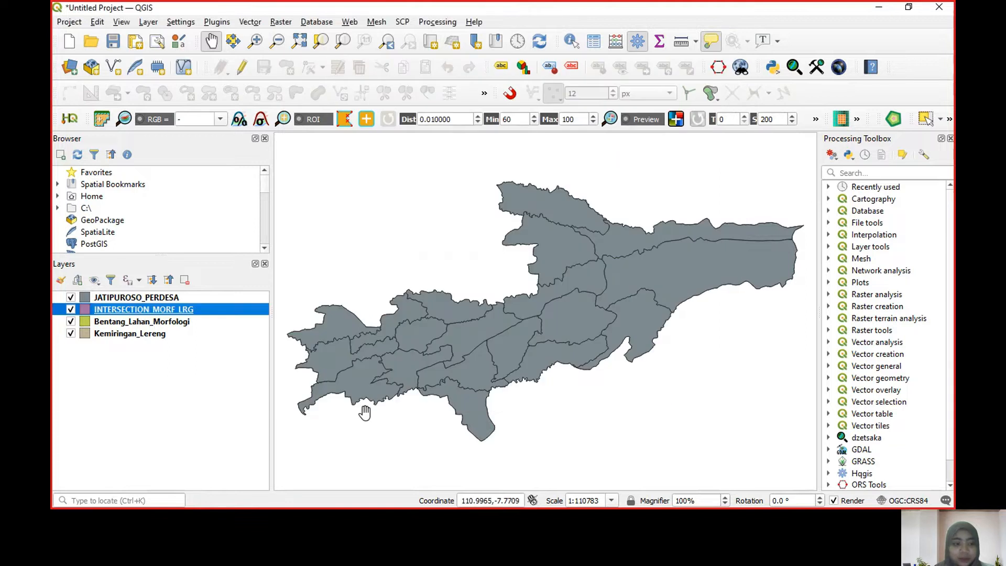
Open the INTERSECTION_MORF_LRG attribute table, look through its rows and turn on editing.
{"action": "right_click", "coordinate": [222, 309]}
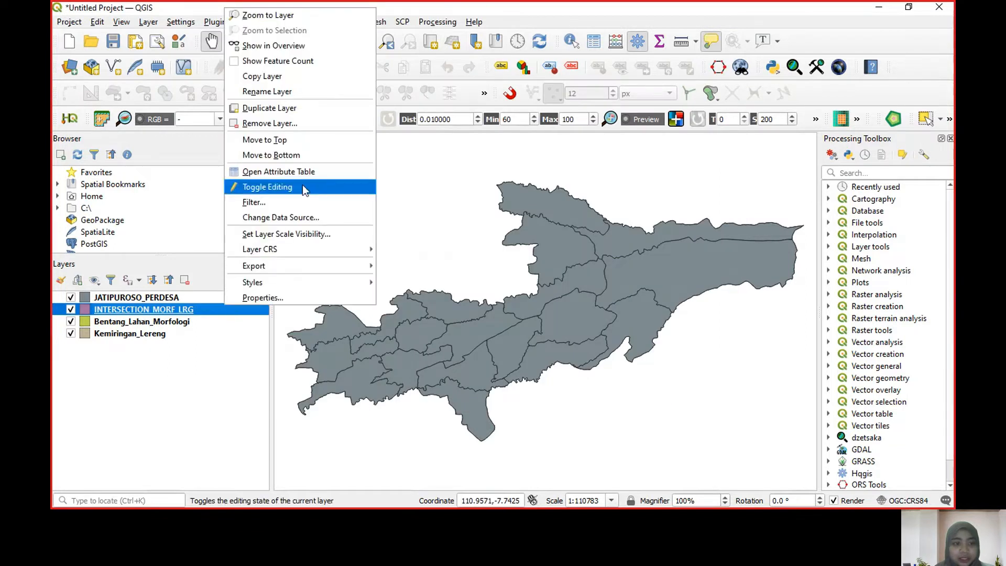
{"action": "left_click", "coordinate": [307, 171]}
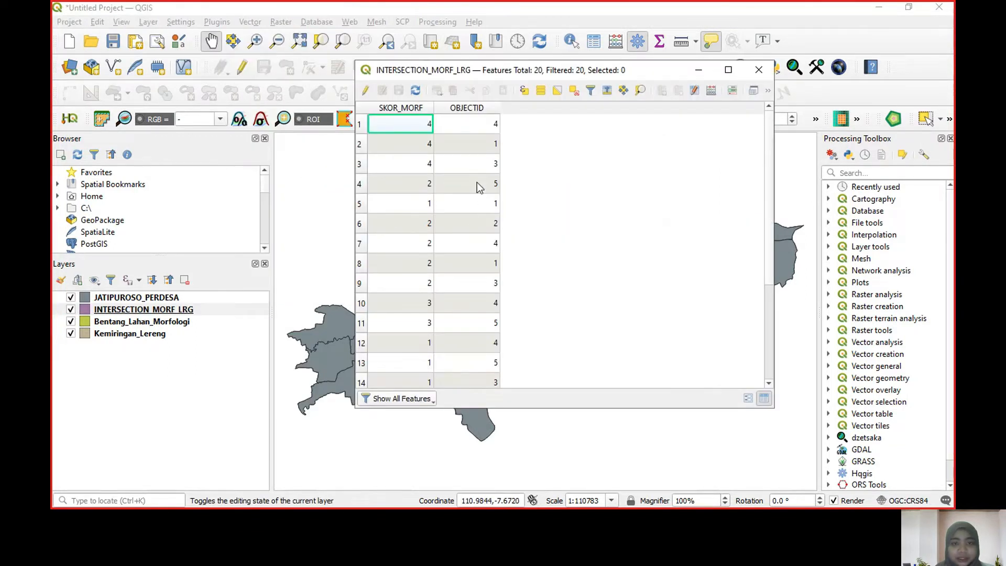
{"action": "scroll", "coordinate": [775, 233], "scroll_direction": "down", "scroll_amount": 2}
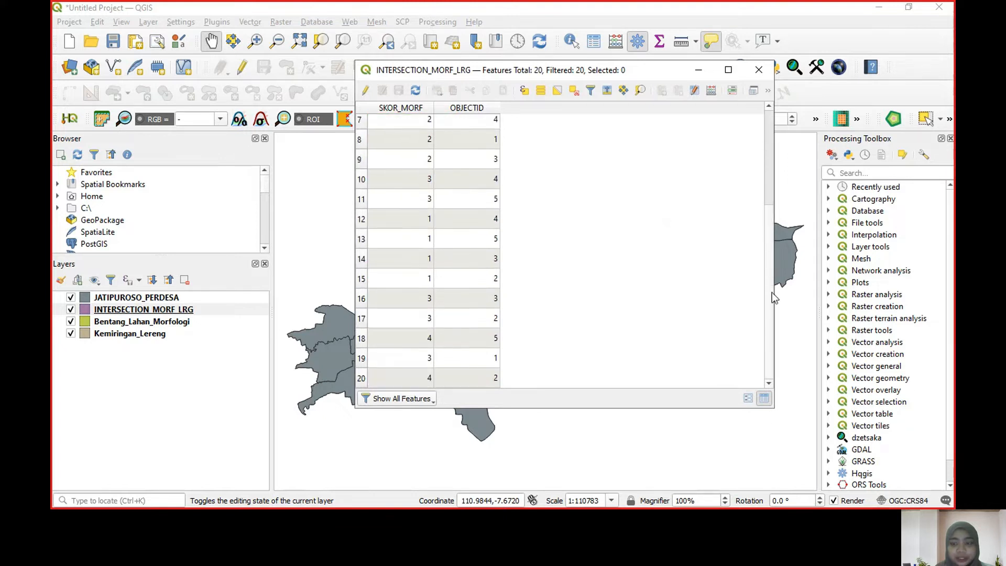
{"action": "scroll", "coordinate": [759, 300], "scroll_direction": "up", "scroll_amount": 2}
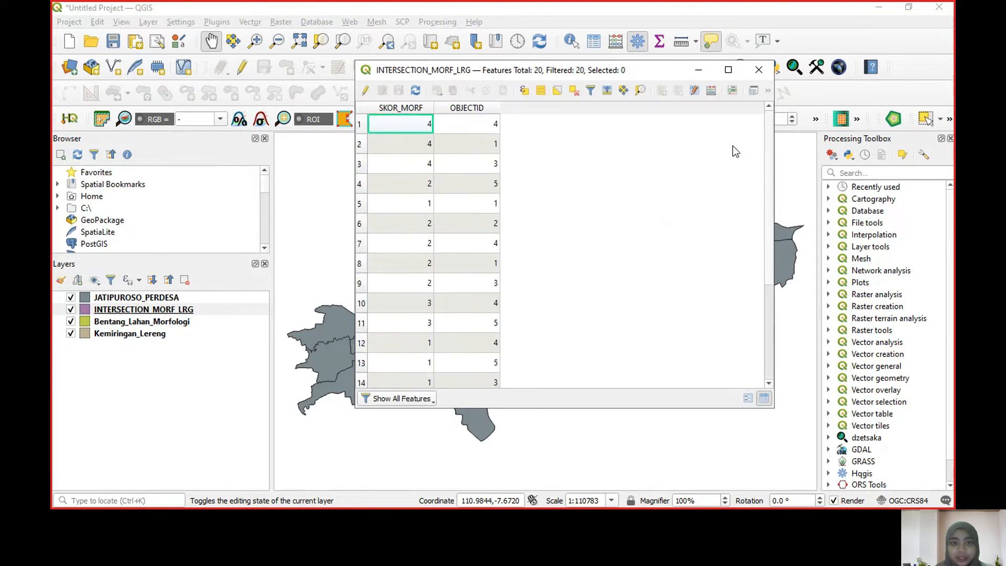
{"action": "left_click", "coordinate": [365, 90]}
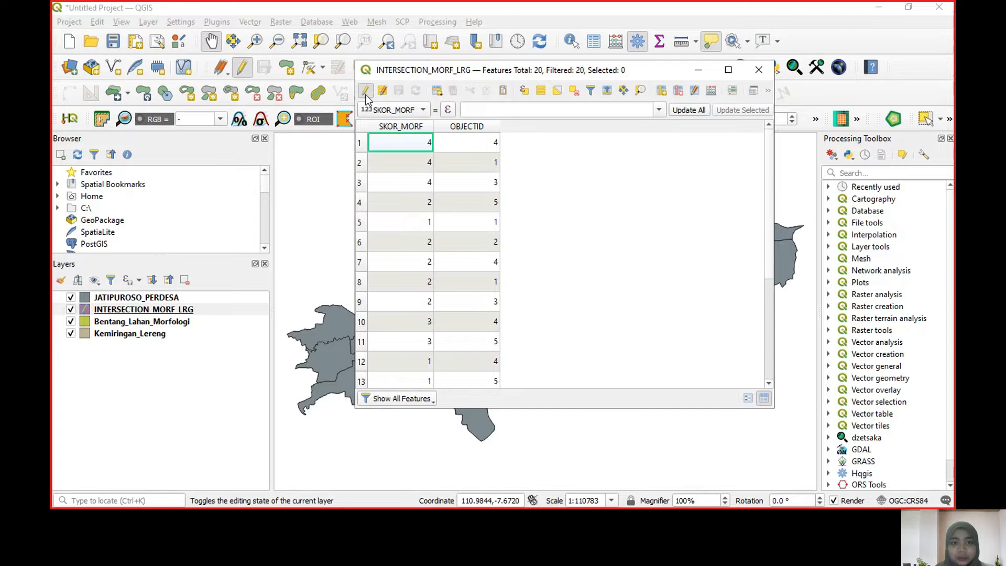
Set up a new whole-number field named TOTAL in the Field Calculator.
{"action": "left_click", "coordinate": [711, 91]}
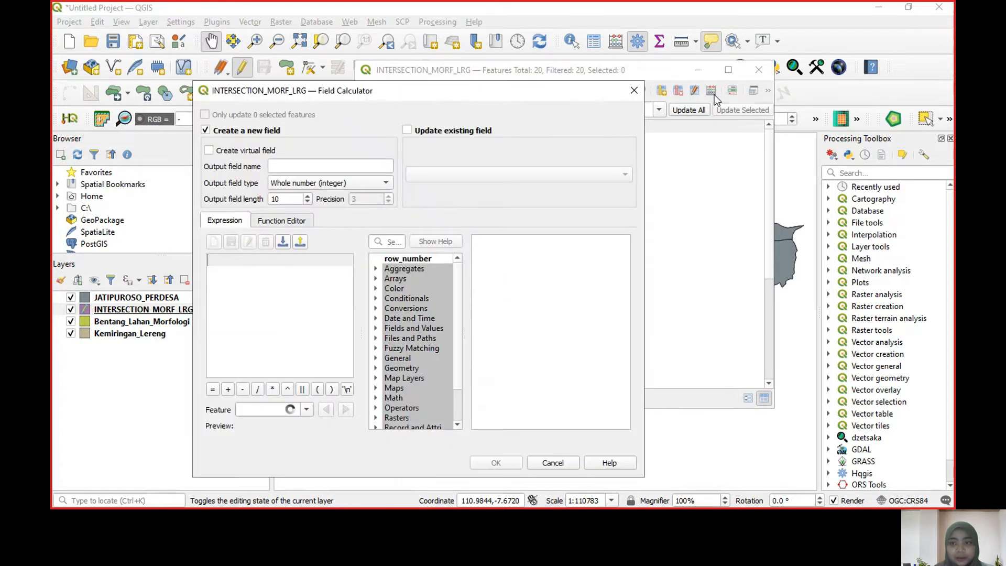
{"action": "left_click_drag", "start_coordinate": [554, 83], "coordinate": [632, 87]}
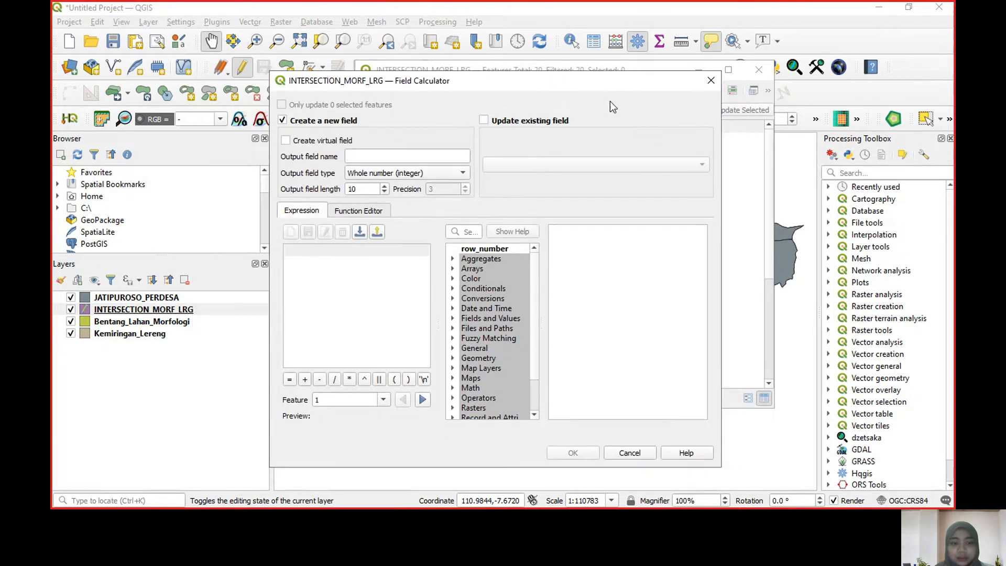
{"action": "left_click", "coordinate": [461, 158]}
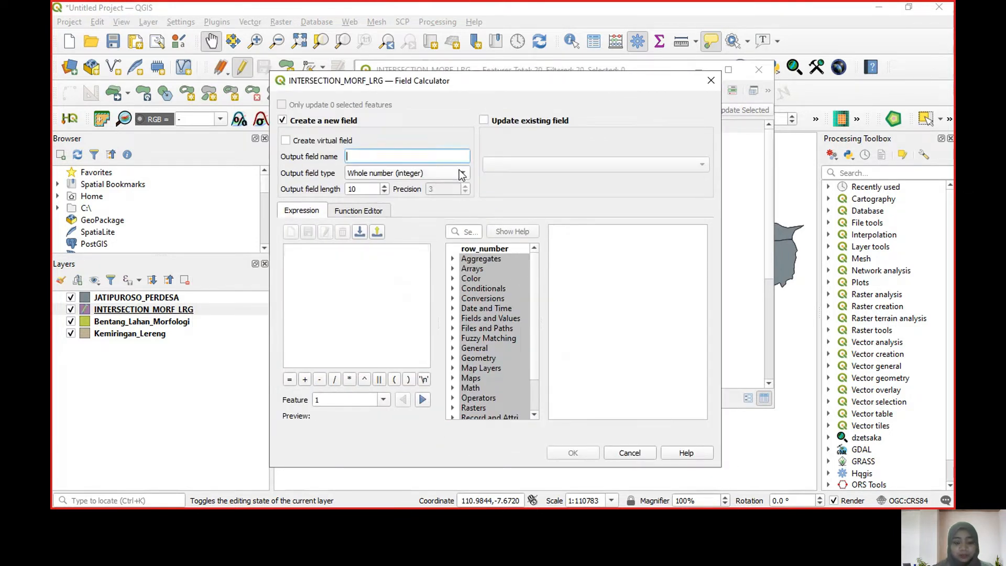
{"action": "type", "text": "TOTAL"}
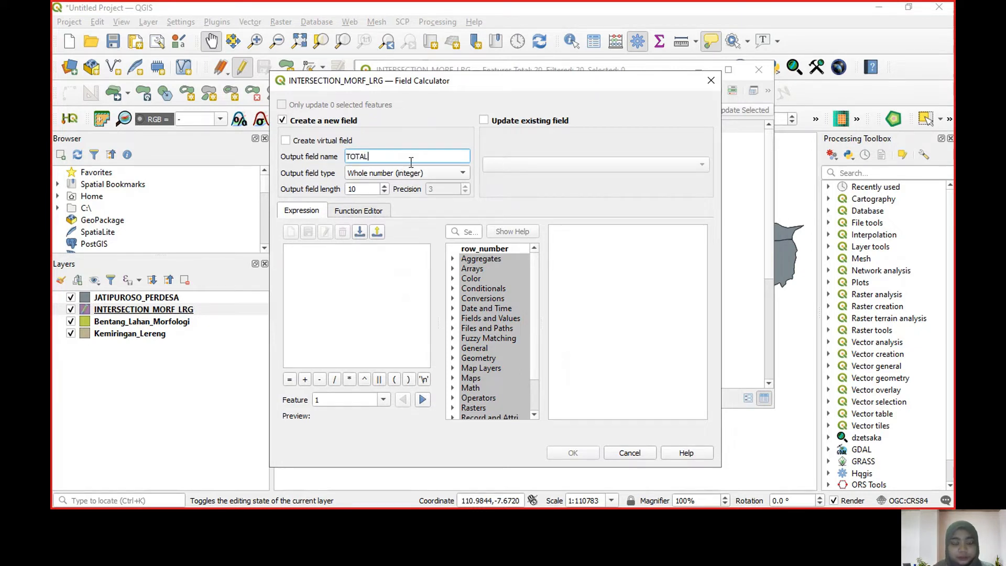
Calculate the TOTAL field with the expression "SKOR_MORF" + "OBJECTID" and look over the computed rows.
{"action": "left_click", "coordinate": [388, 258]}
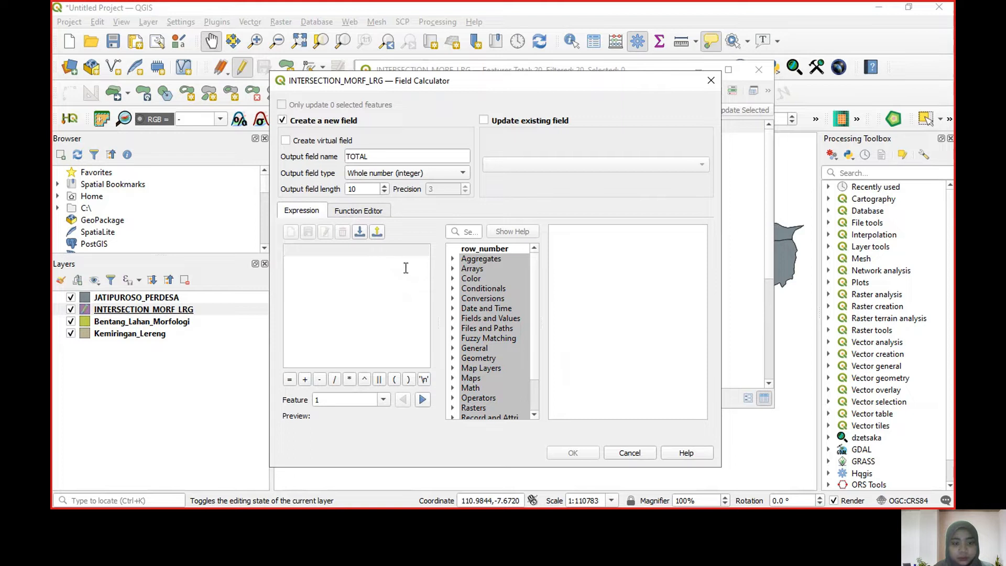
{"action": "left_click", "coordinate": [453, 318]}
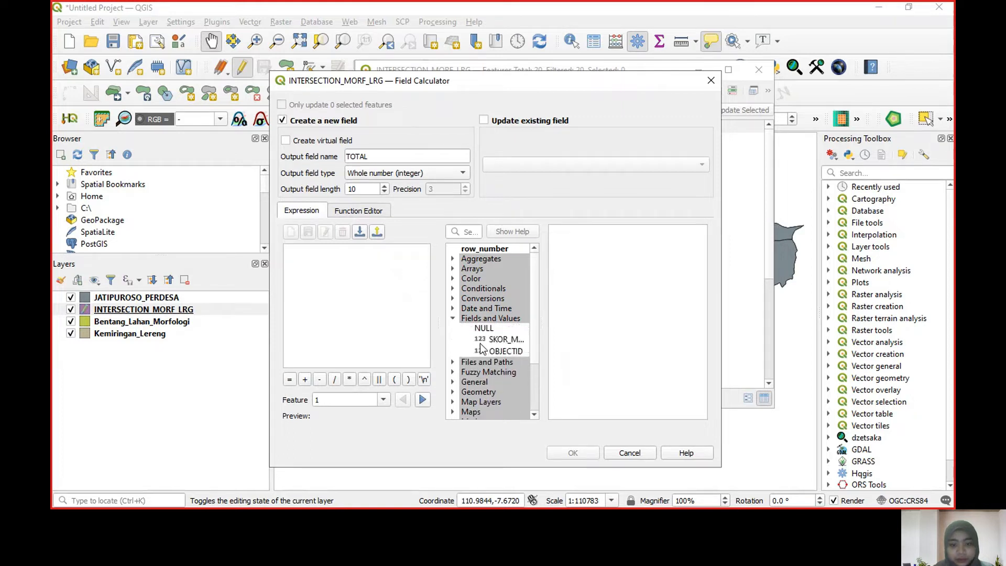
{"action": "double_click", "coordinate": [501, 339]}
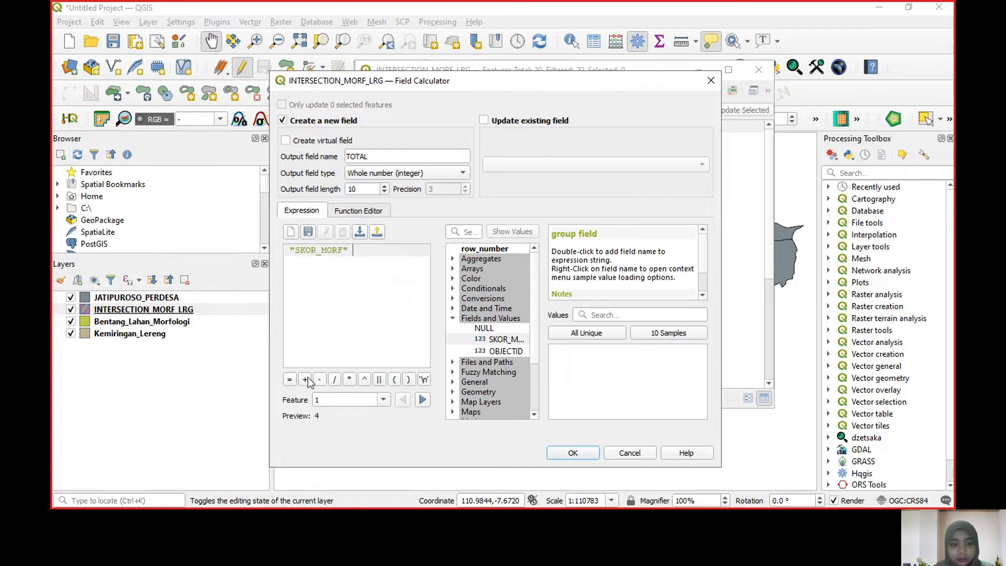
{"action": "left_click", "coordinate": [304, 379]}
{"action": "double_click", "coordinate": [504, 352]}
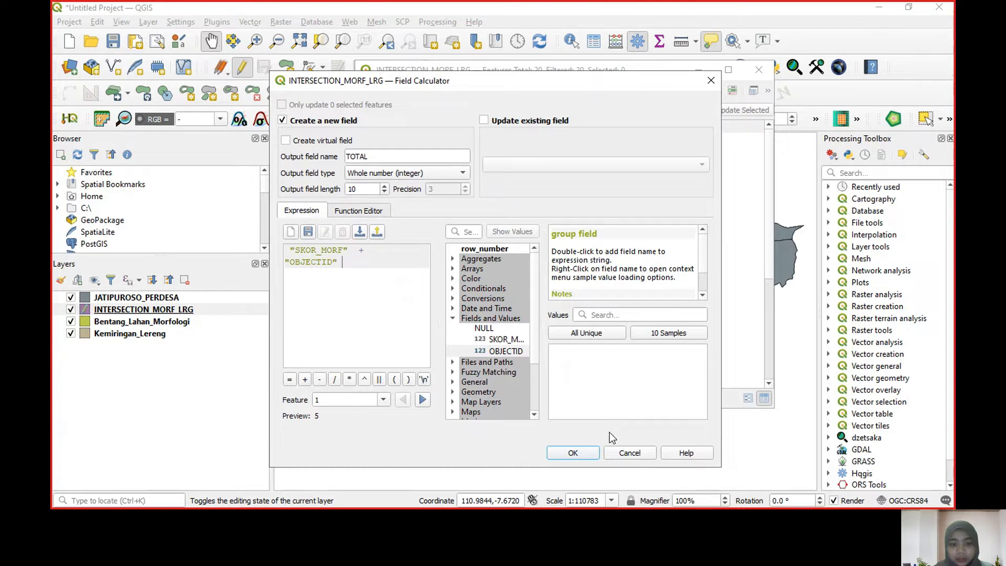
{"action": "left_click", "coordinate": [573, 452]}
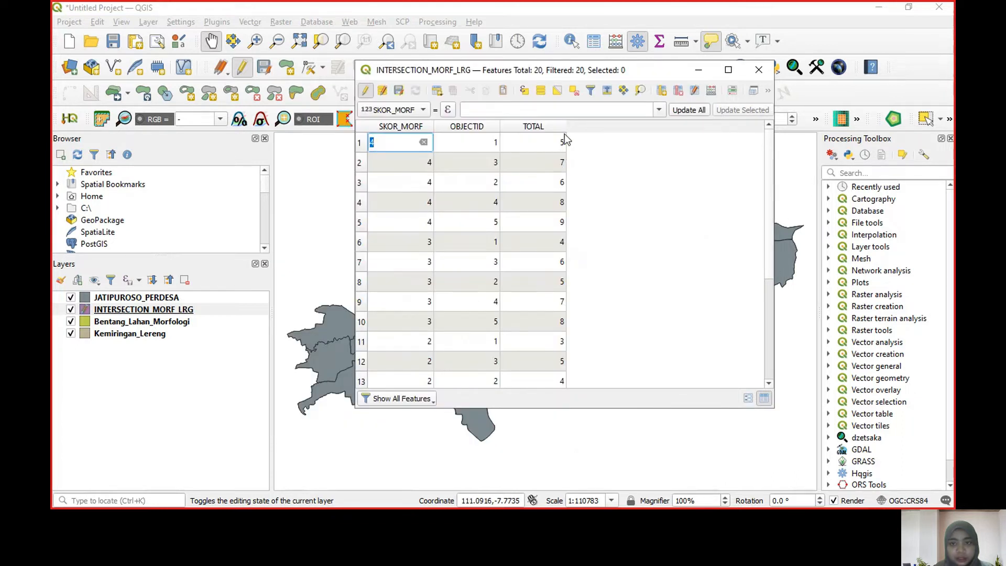
{"action": "scroll", "coordinate": [765, 172], "scroll_direction": "down", "scroll_amount": 1}
{"action": "scroll", "coordinate": [765, 167], "scroll_direction": "down", "scroll_amount": 1}
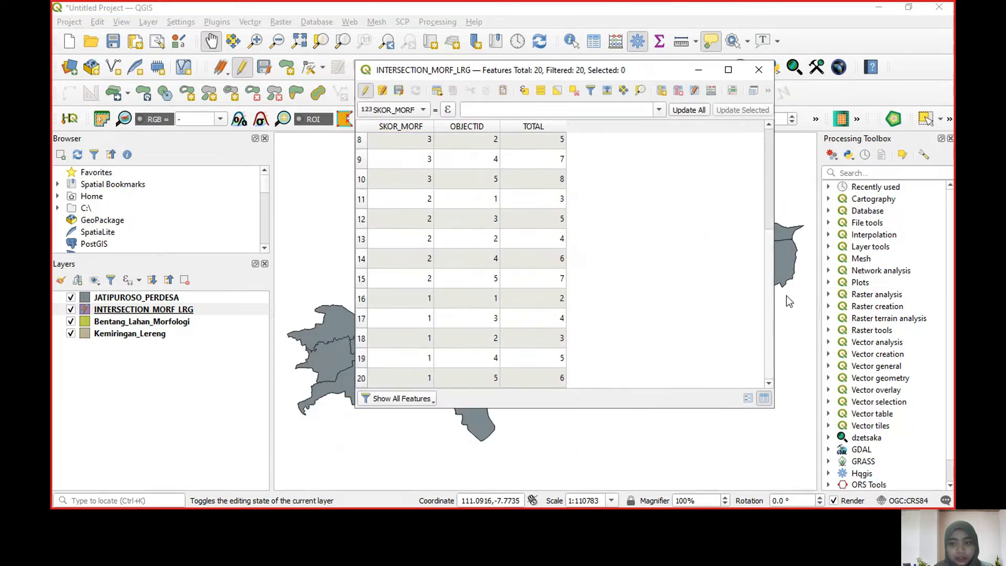
{"action": "scroll", "coordinate": [763, 149], "scroll_direction": "up", "scroll_amount": 2}
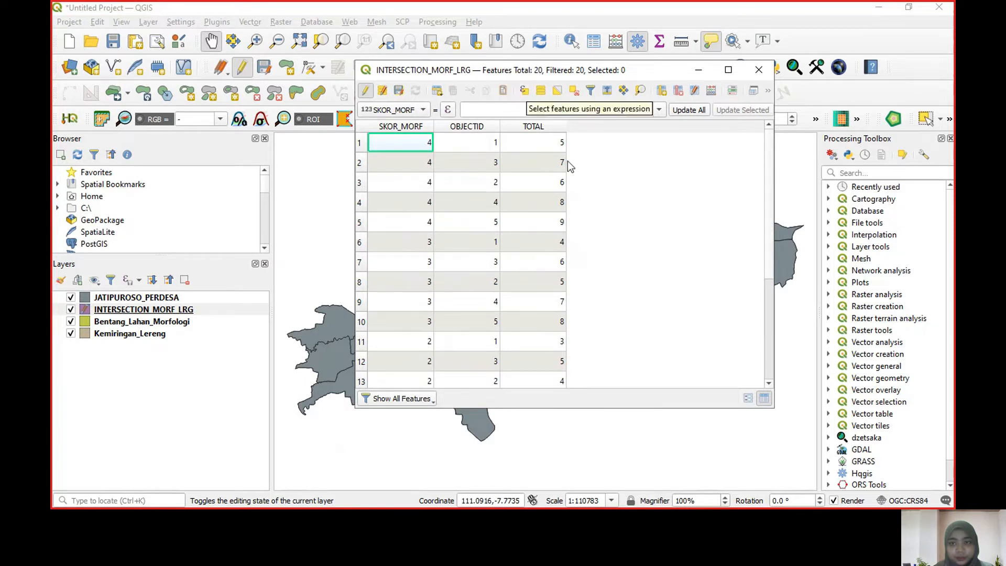
{"action": "mouse_move", "coordinate": [771, 161]}
{"action": "left_mouse_down"}
{"action": "mouse_move", "coordinate": [782, 303]}
{"action": "mouse_move", "coordinate": [776, 161]}
{"action": "left_mouse_up"}
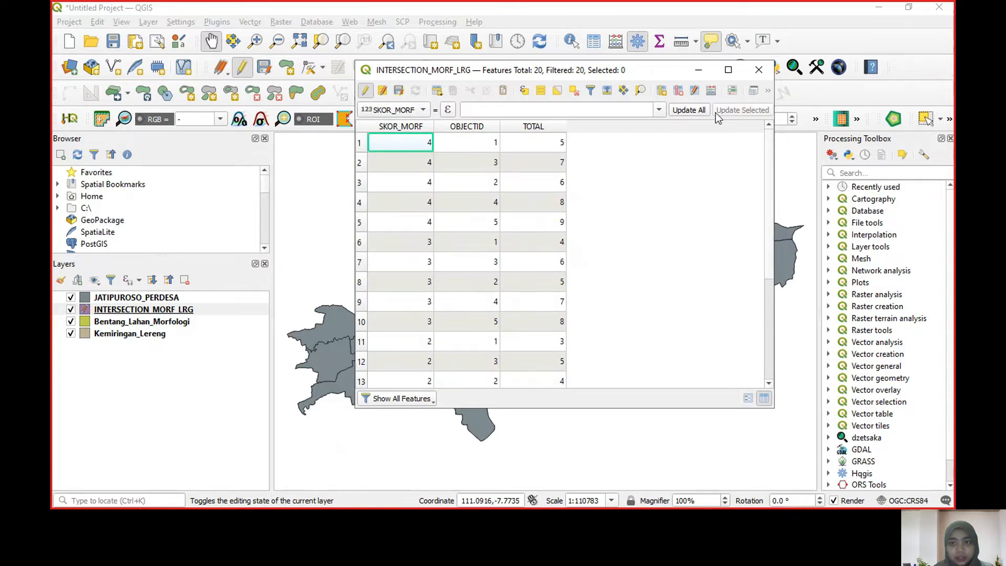
Add a Text (string) field named SKL_MORF with a length of 80 to the intersection layer.
{"action": "left_click", "coordinate": [664, 94]}
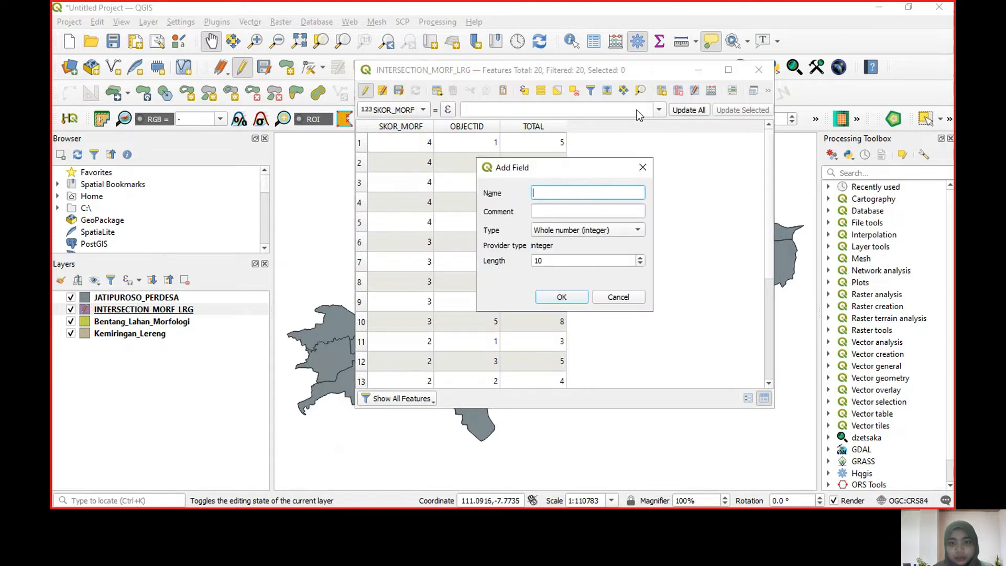
{"action": "type", "text": "skl"}
{"action": "key", "text": "BackSpace"}
{"action": "key", "text": "BackSpace"}
{"action": "key", "text": "BackSpace"}
{"action": "type", "text": "SKL"}
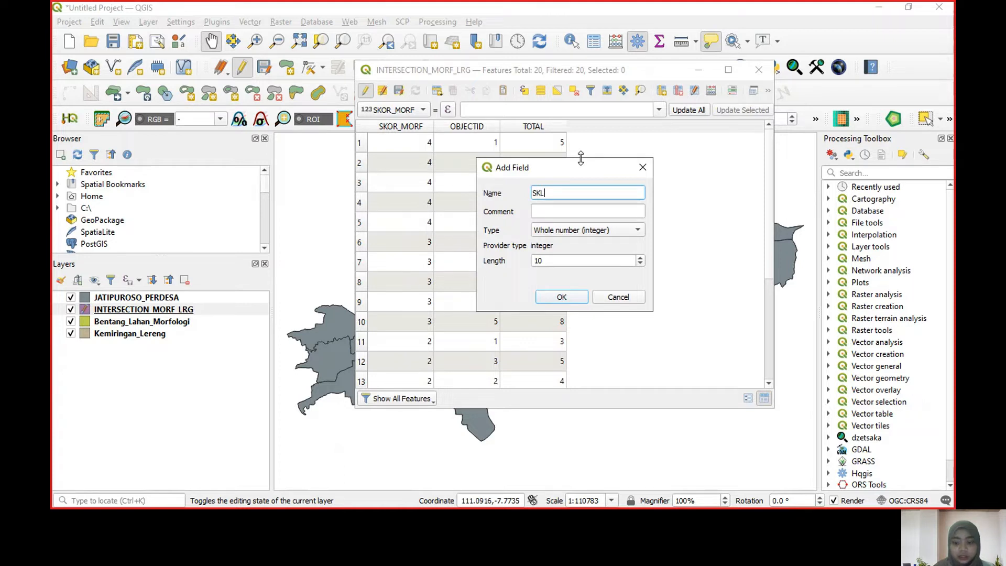
{"action": "type", "text": "_MORF"}
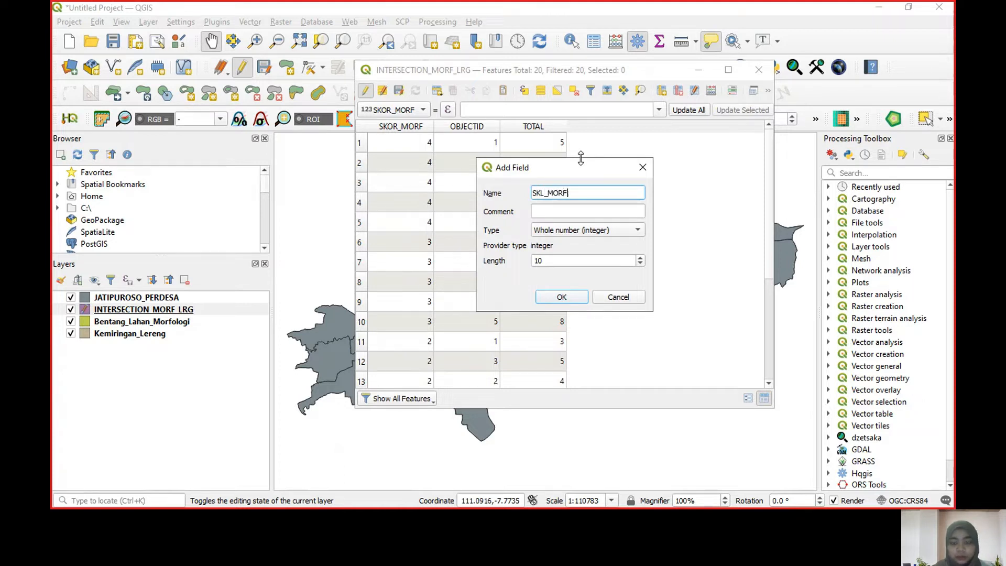
{"action": "left_click", "coordinate": [608, 230]}
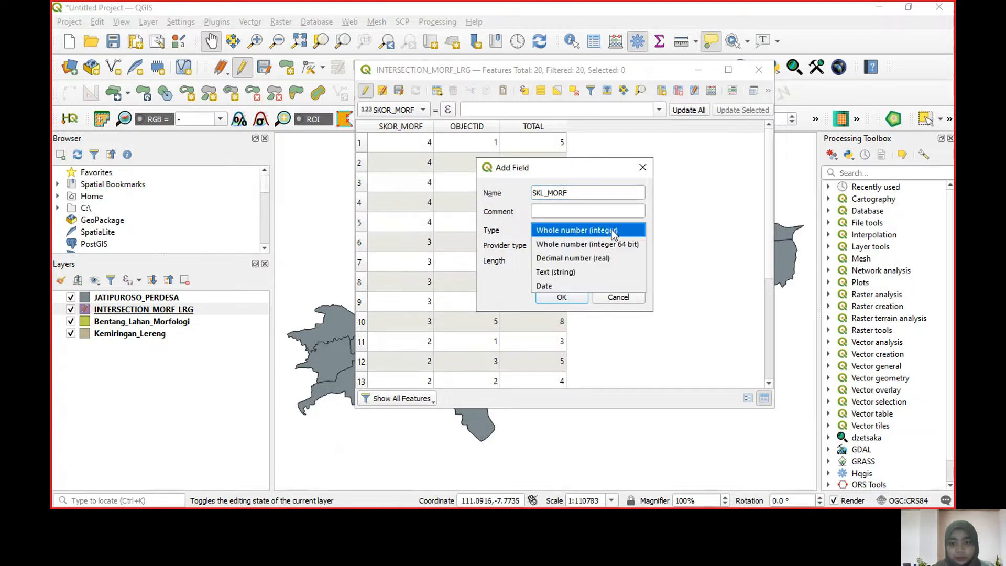
{"action": "left_click", "coordinate": [608, 272]}
{"action": "double_click", "coordinate": [592, 260]}
{"action": "type", "text": "80"}
{"action": "left_click", "coordinate": [561, 297]}
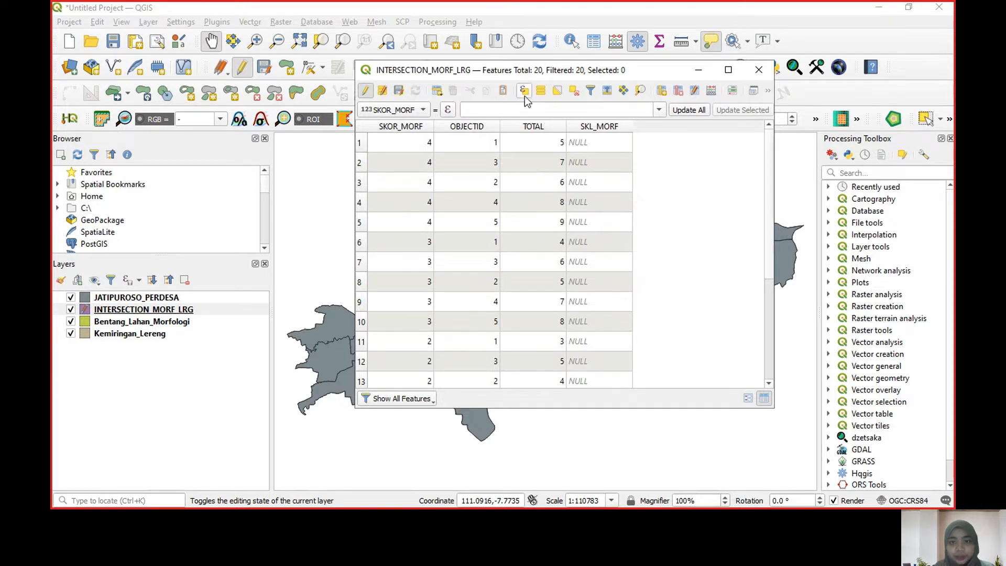
Sort the table by TOTAL and begin a select-by-expression query with the "TOTAL" field, loading all its unique values.
{"action": "mouse_move", "coordinate": [767, 181]}
{"action": "left_mouse_down"}
{"action": "mouse_move", "coordinate": [760, 318]}
{"action": "mouse_move", "coordinate": [766, 170]}
{"action": "left_mouse_up"}
{"action": "left_click", "coordinate": [562, 128]}
{"action": "left_click", "coordinate": [523, 92]}
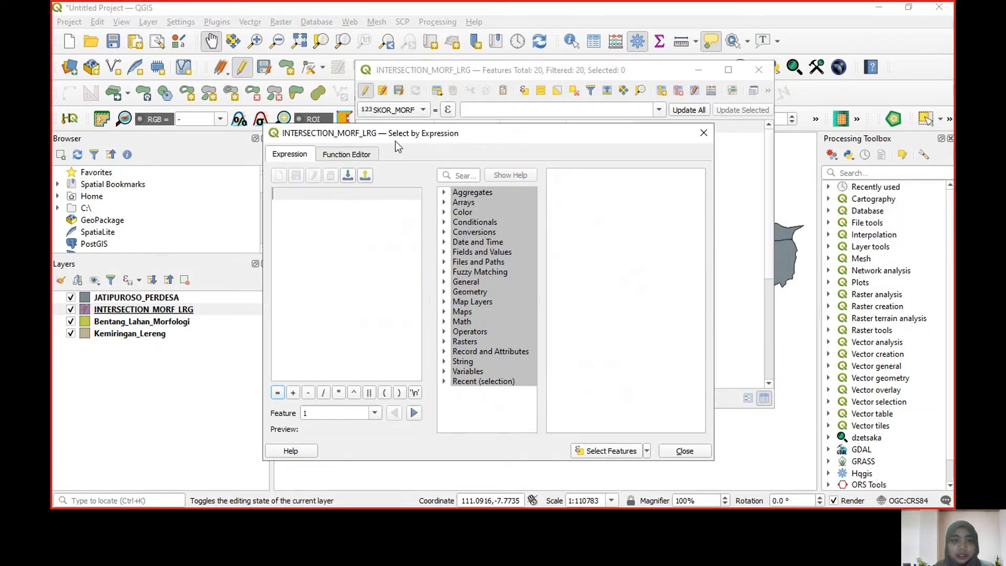
{"action": "left_click_drag", "start_coordinate": [452, 89], "coordinate": [448, 85]}
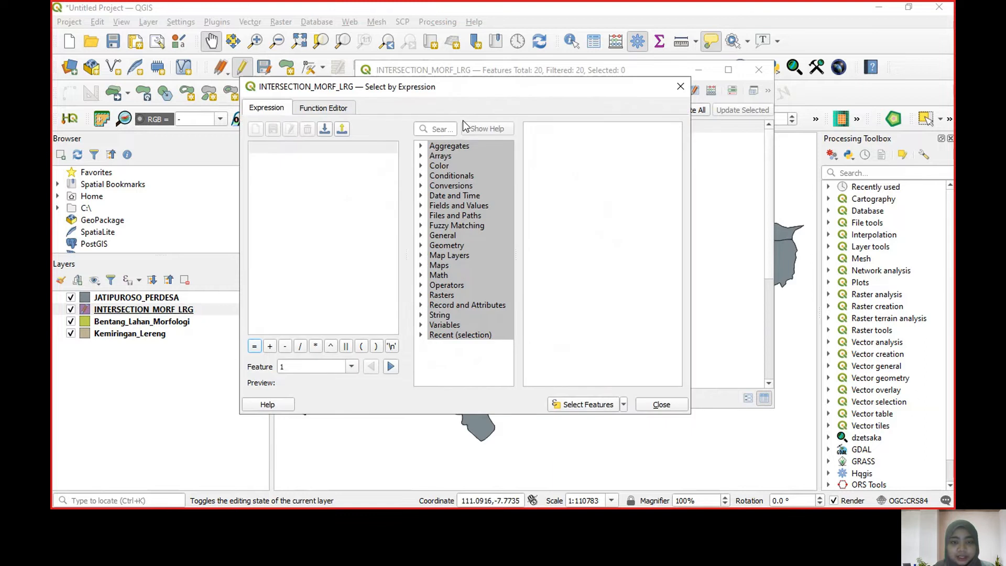
{"action": "left_click", "coordinate": [422, 206]}
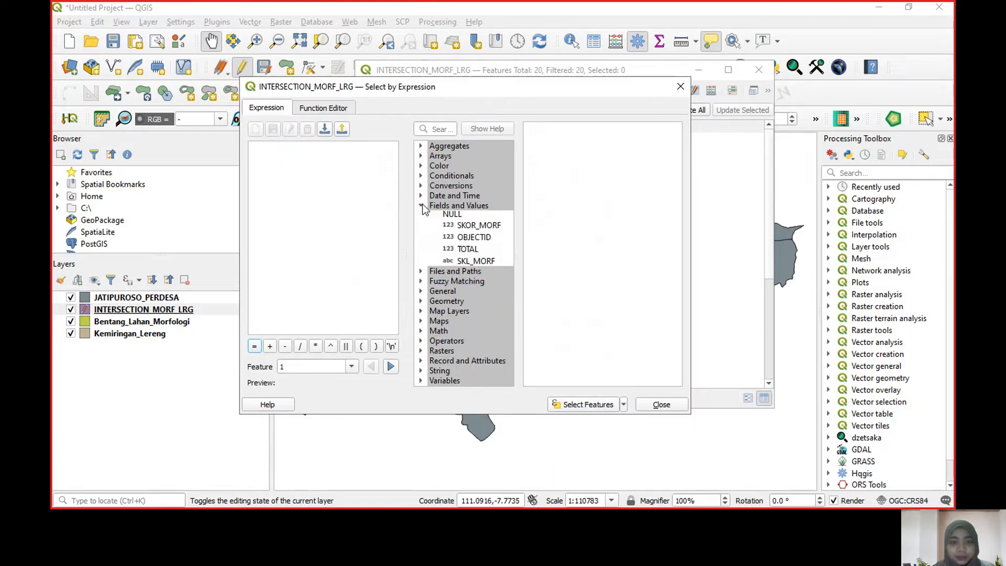
{"action": "double_click", "coordinate": [466, 251]}
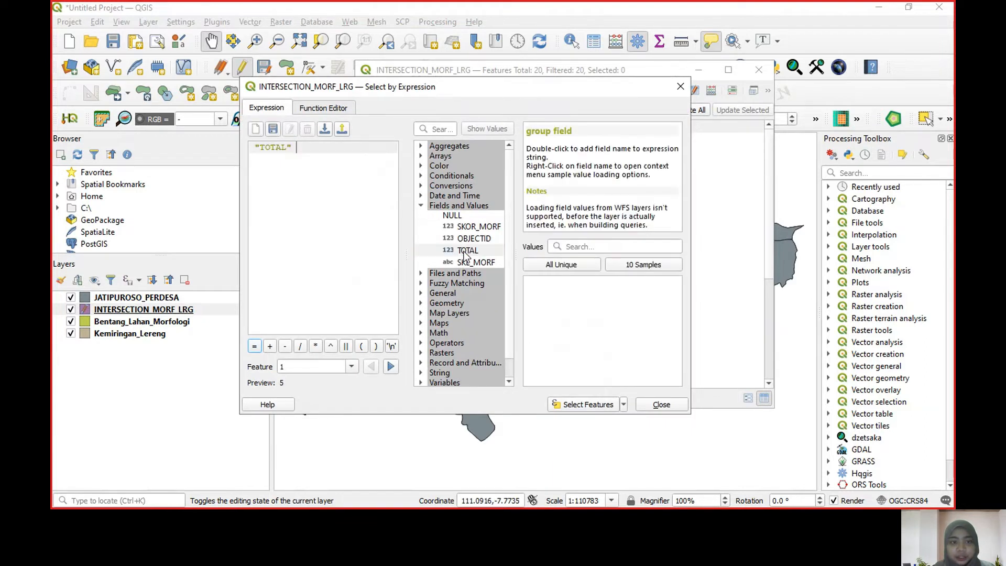
{"action": "left_click", "coordinate": [581, 268]}
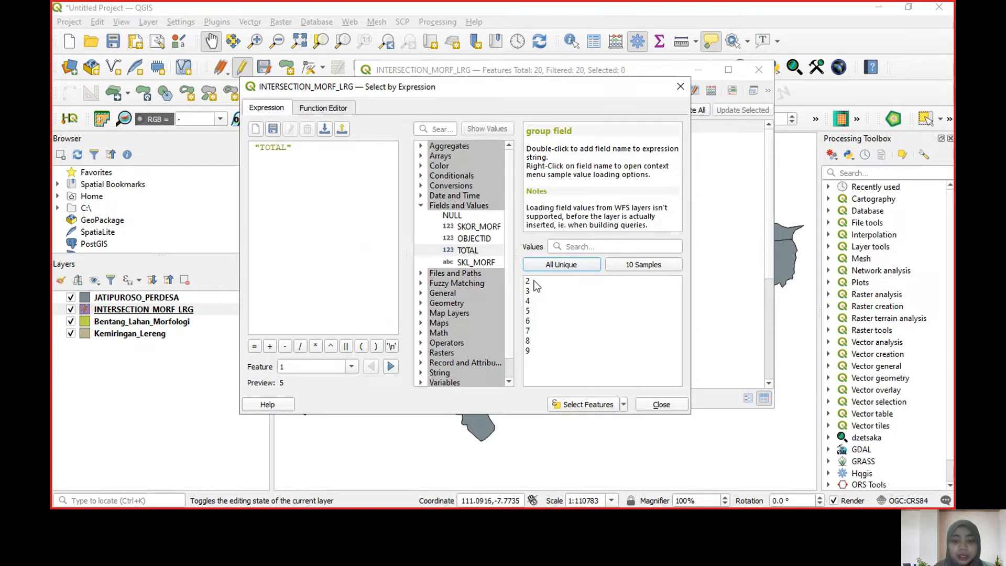
Go through the unique TOTAL values one by one, from 9 down to 2.
{"action": "left_click", "coordinate": [530, 351]}
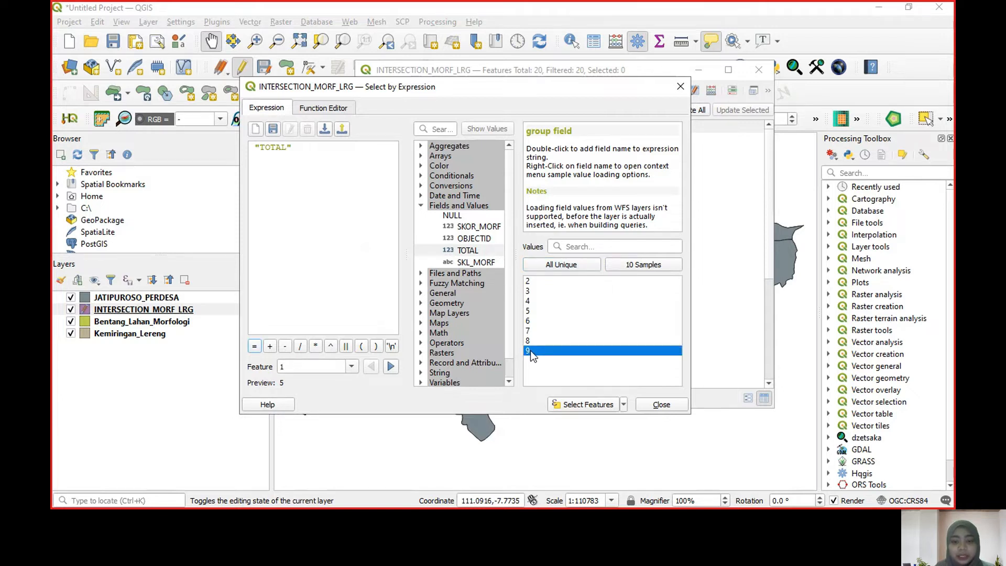
{"action": "left_click", "coordinate": [531, 341]}
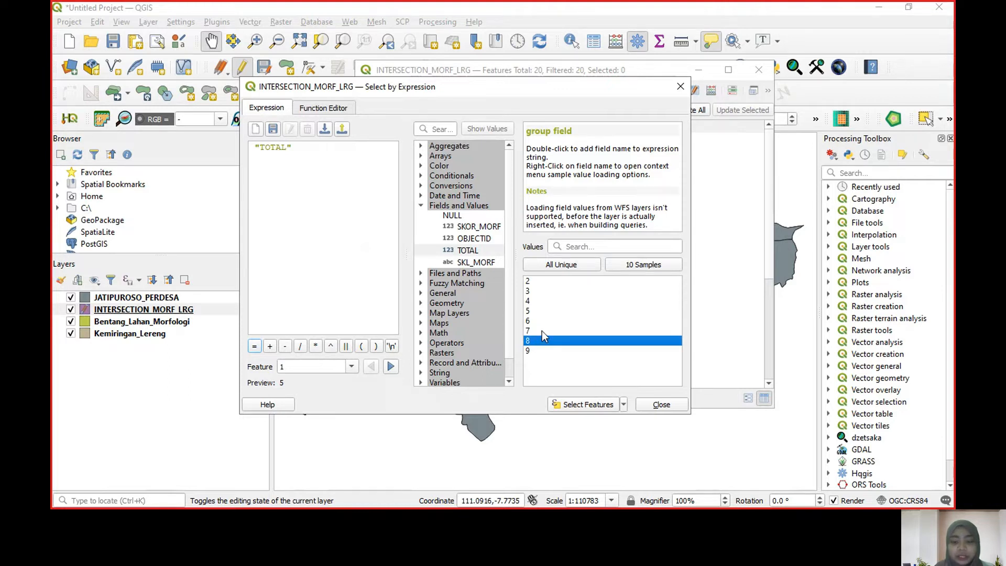
{"action": "left_click", "coordinate": [542, 331]}
{"action": "left_click", "coordinate": [540, 321]}
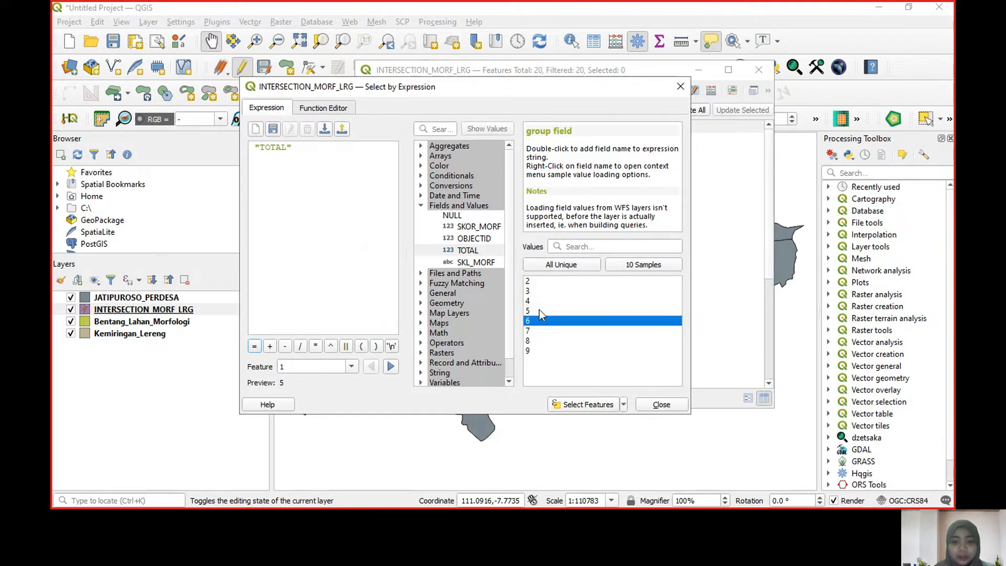
{"action": "left_click", "coordinate": [539, 310]}
{"action": "left_click", "coordinate": [541, 301]}
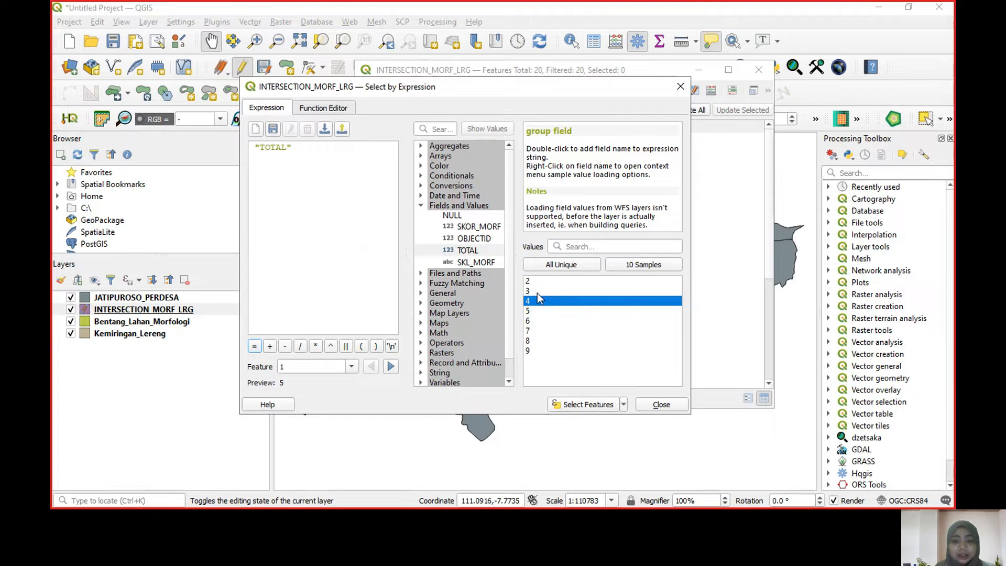
{"action": "left_click", "coordinate": [537, 293]}
{"action": "left_click", "coordinate": [537, 282]}
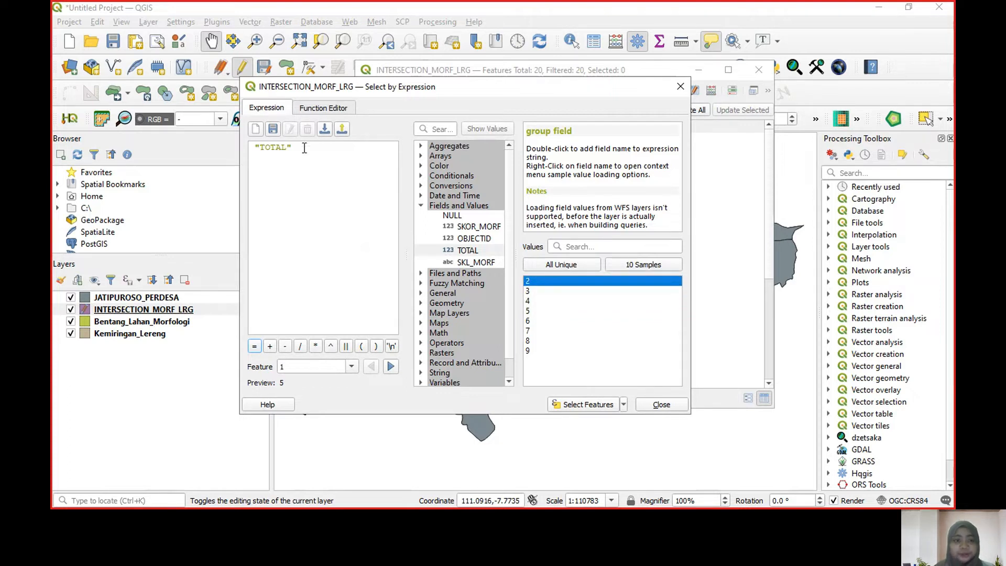
Select the features matching "TOTAL" = 9, then close the expression dialog and look through the table rows.
{"action": "left_click", "coordinate": [335, 166]}
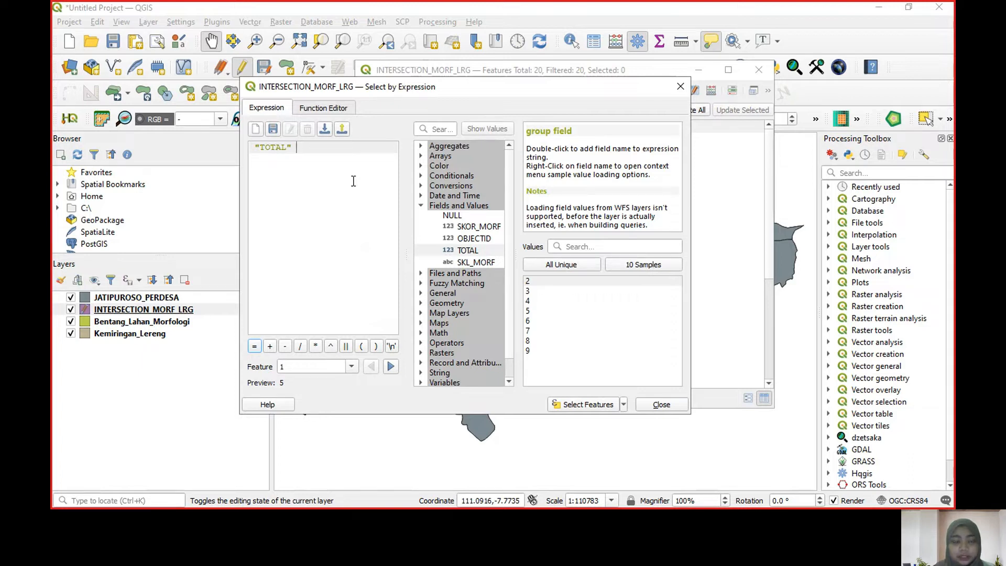
{"action": "type", "text": "="}
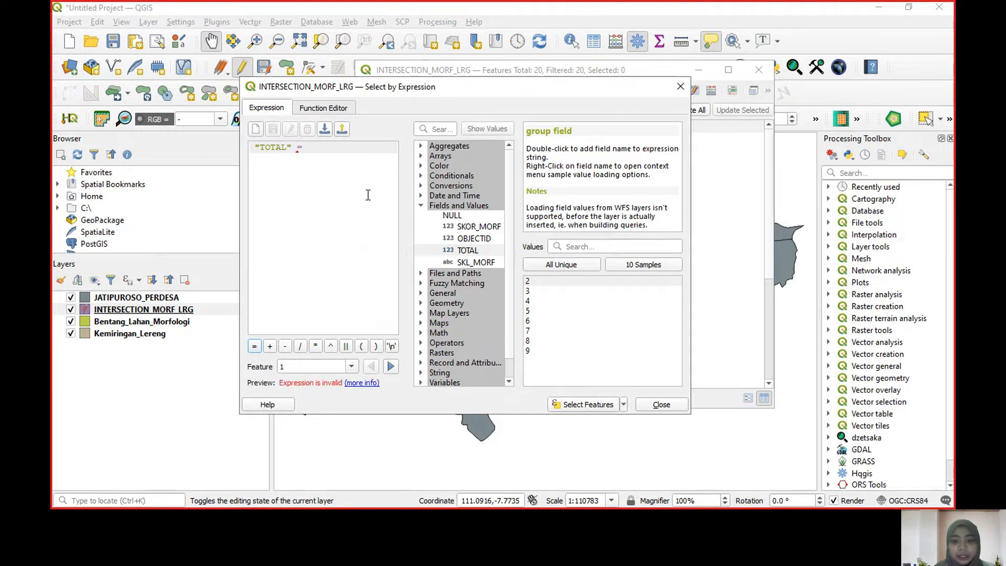
{"action": "double_click", "coordinate": [529, 350]}
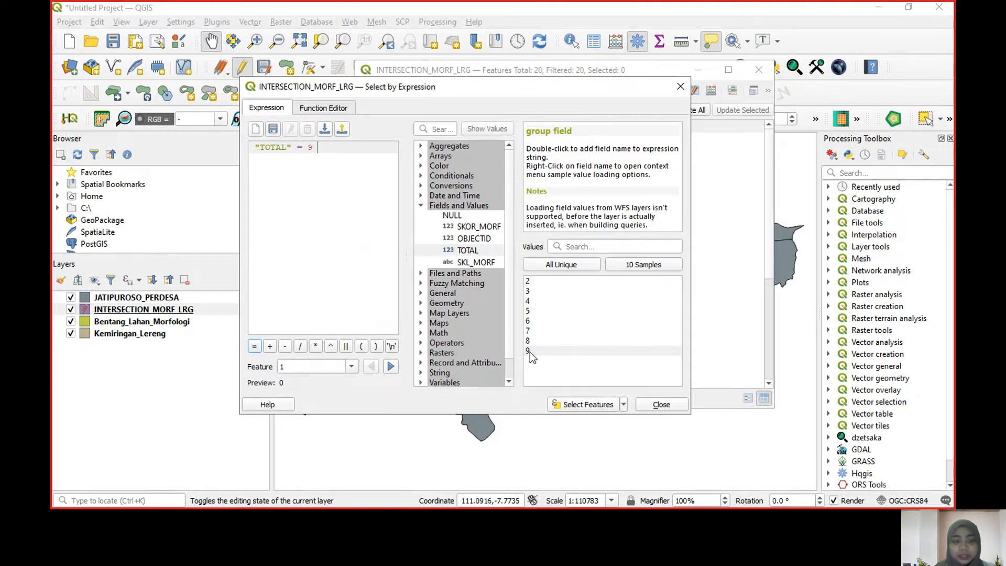
{"action": "left_click", "coordinate": [596, 408]}
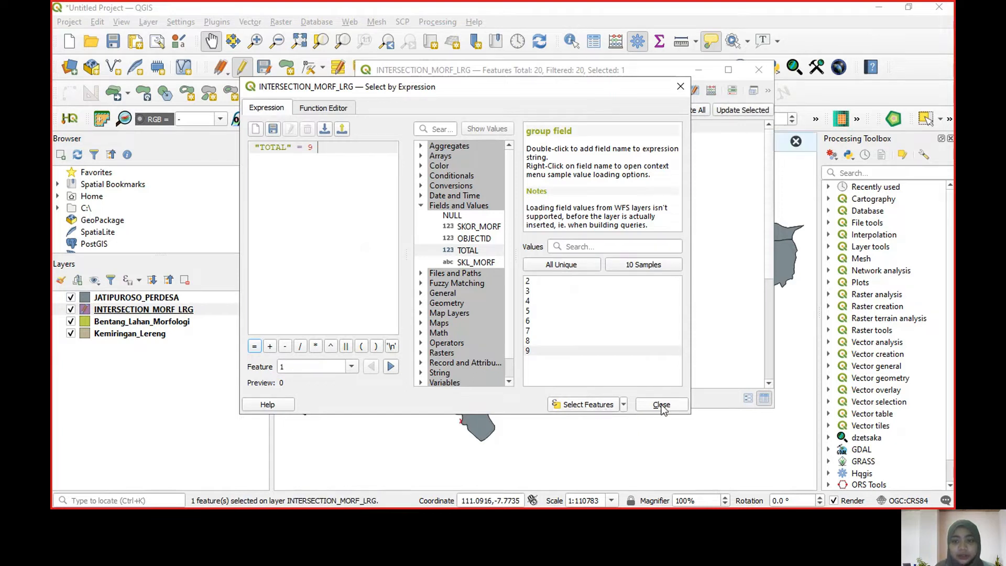
{"action": "left_click", "coordinate": [660, 405]}
{"action": "left_click_drag", "start_coordinate": [765, 164], "coordinate": [772, 320]}
{"action": "scroll", "coordinate": [763, 204], "scroll_direction": "up", "scroll_amount": 3}
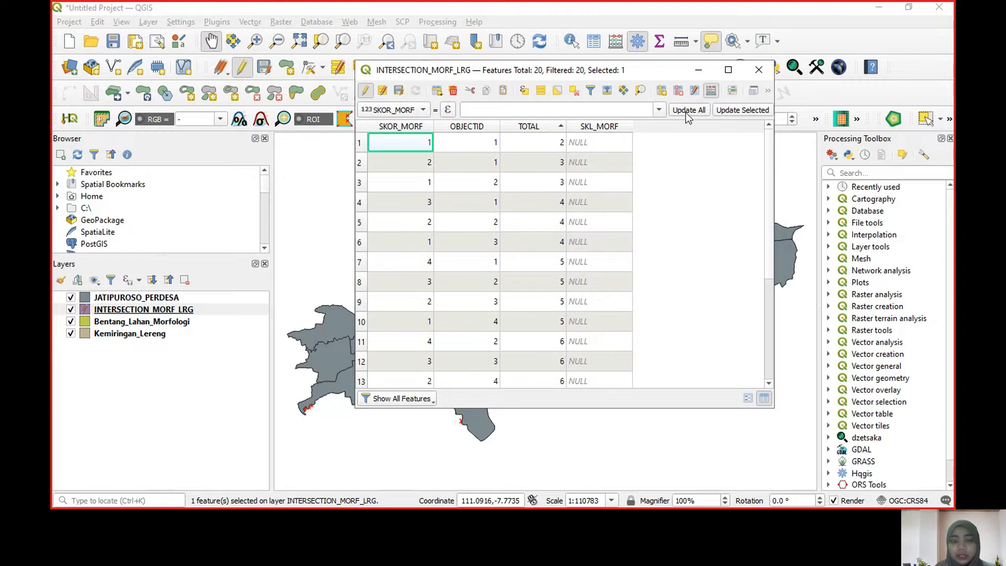
Set the Field Calculator to update the existing SKL_MORF field for the selected feature only.
{"action": "left_click", "coordinate": [711, 91]}
{"action": "left_click_drag", "start_coordinate": [597, 102], "coordinate": [573, 66]}
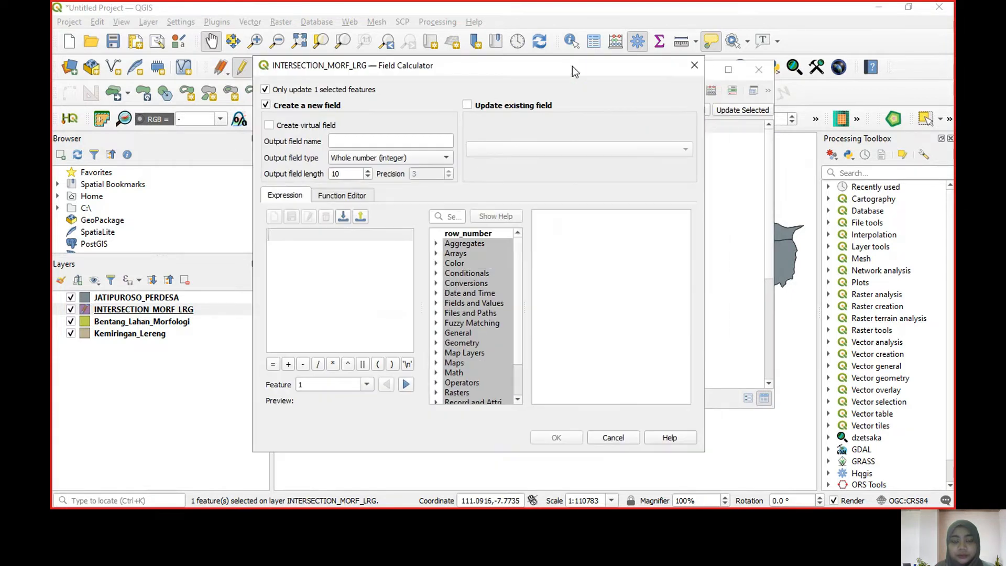
{"action": "left_click", "coordinate": [467, 106]}
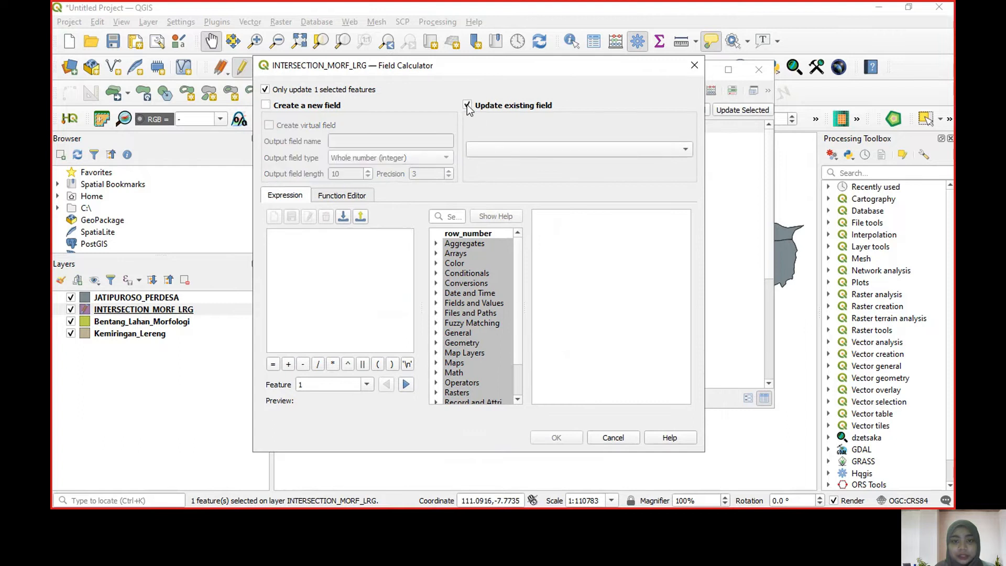
{"action": "left_click", "coordinate": [489, 149]}
{"action": "left_click", "coordinate": [514, 191]}
Fill the selected feature's SKL_MORF with the expression 'Kemampuan lahan dari morfologi tinggi'.
{"action": "type", "text": "'"}
{"action": "key", "text": "BackSpace"}
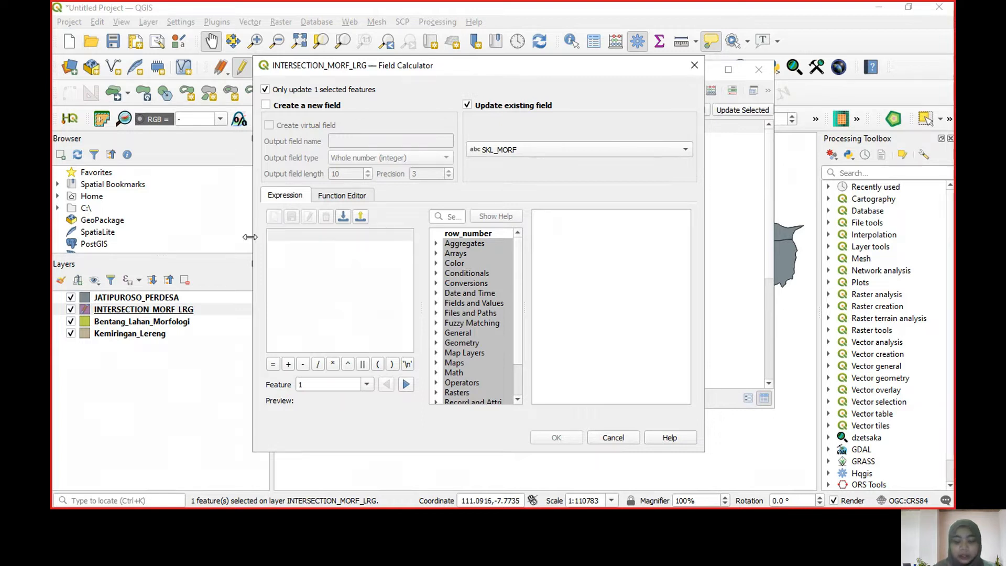
{"action": "type", "text": "'Kemam"}
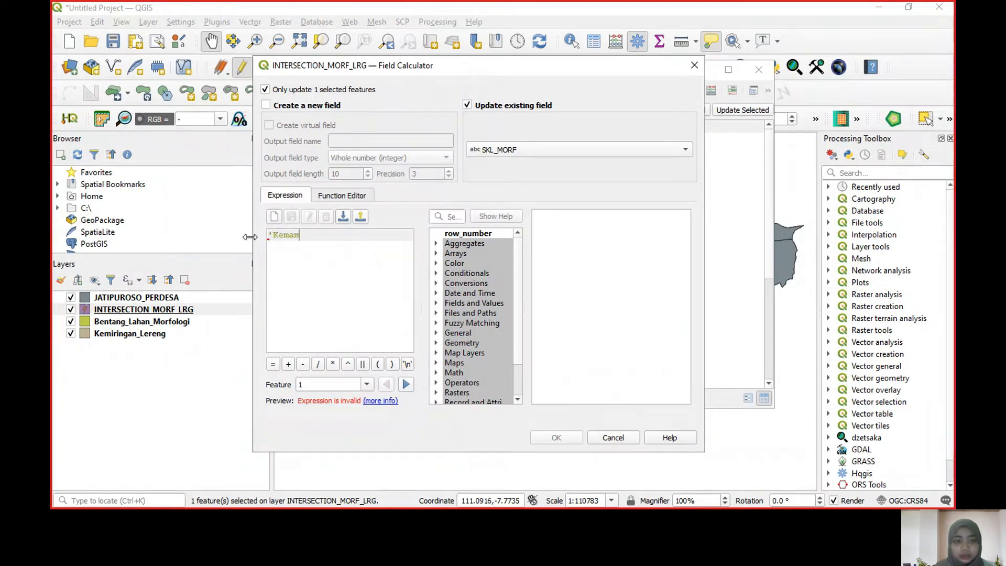
{"action": "type", "text": "puan lahan dari morfol"}
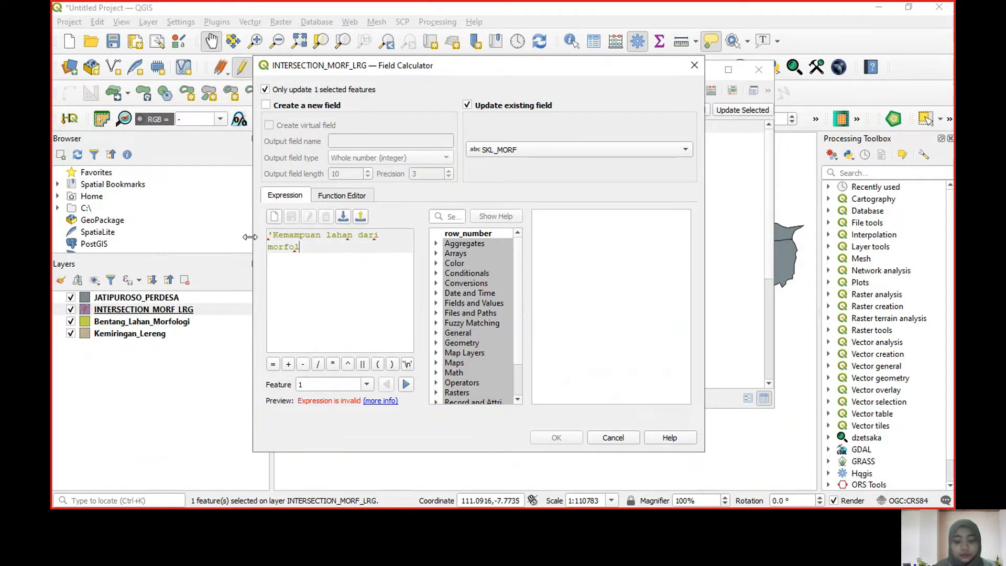
{"action": "type", "text": "ogi tinggi"}
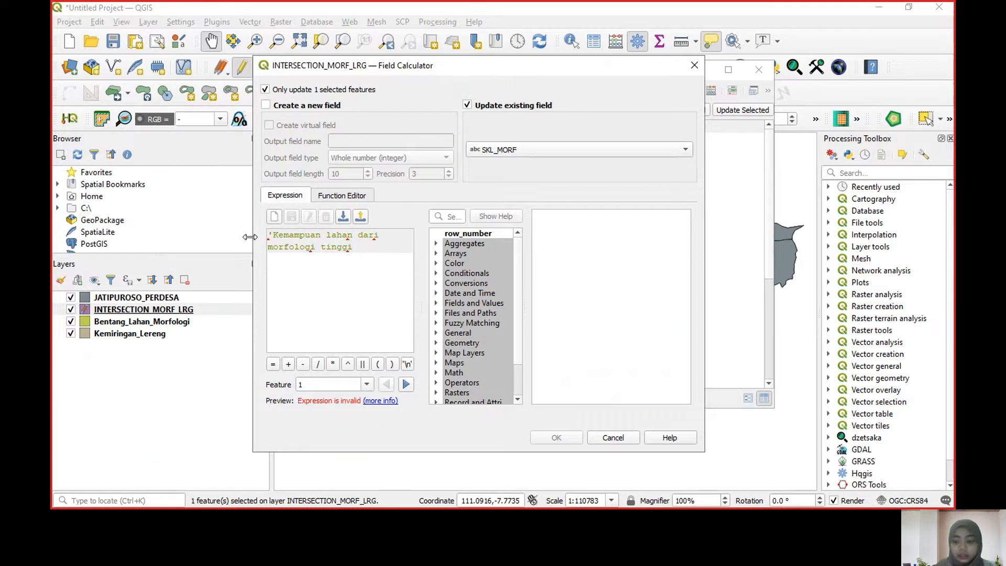
{"action": "type", "text": "'"}
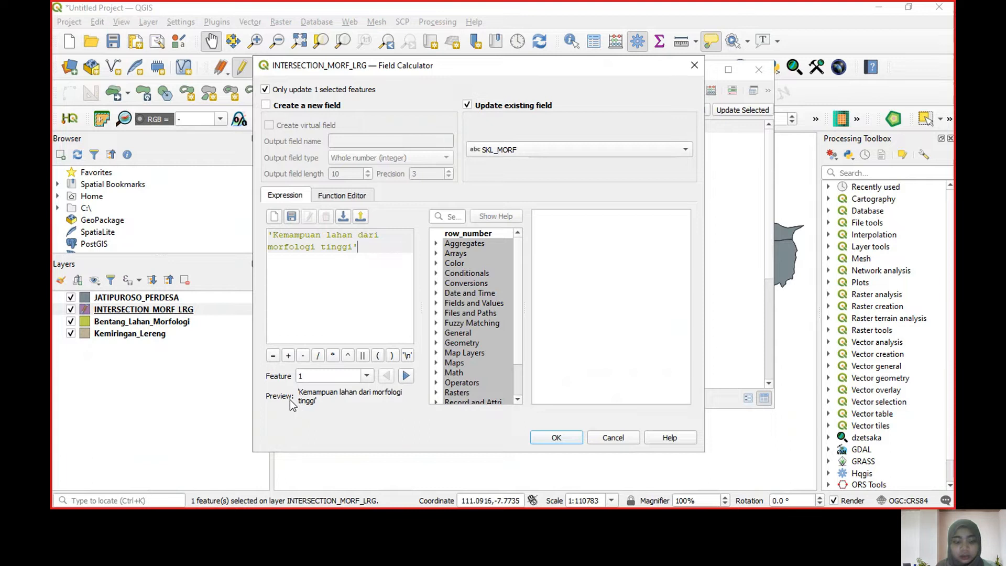
{"action": "left_click", "coordinate": [537, 439]}
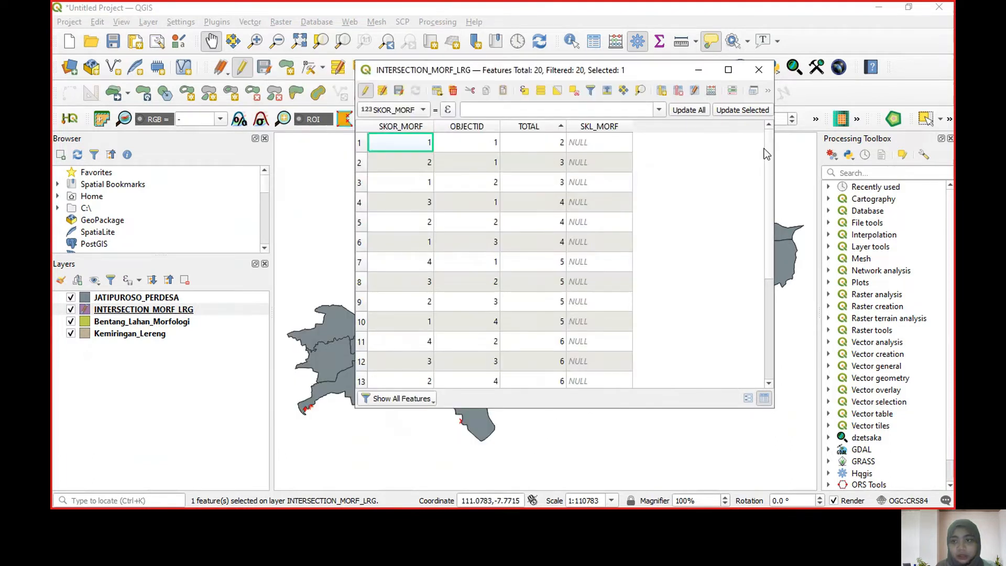
Check the SKL_MORF classes of all rows, widening the column to read the full text.
{"action": "left_click_drag", "start_coordinate": [769, 150], "coordinate": [756, 240]}
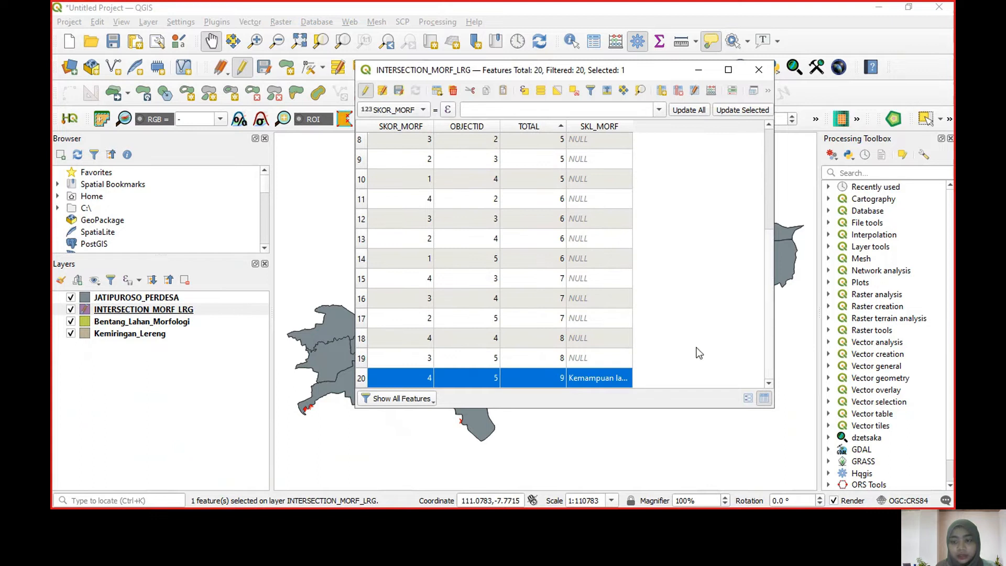
{"action": "left_click_drag", "start_coordinate": [769, 297], "coordinate": [769, 172]}
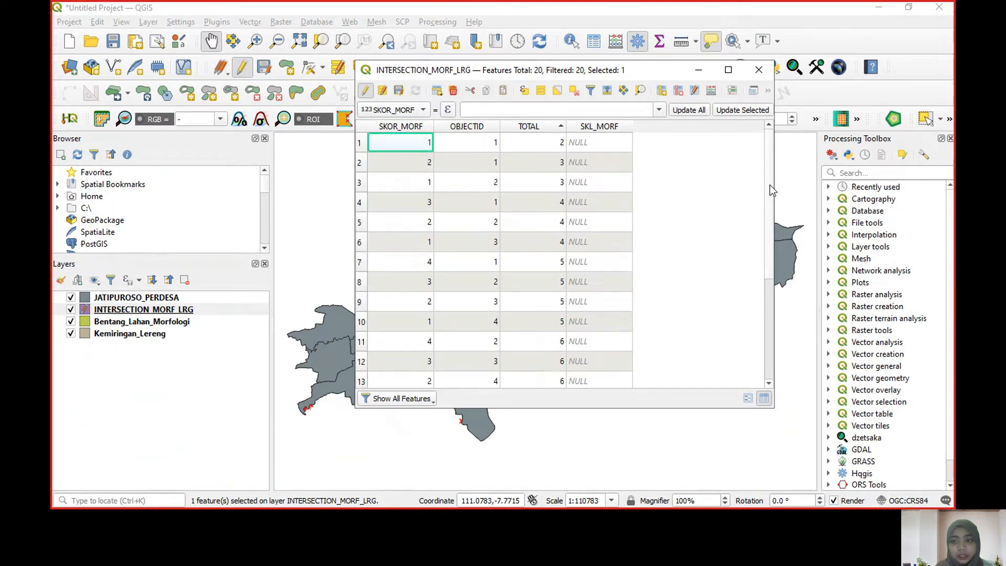
{"action": "scroll", "coordinate": [757, 241], "scroll_direction": "down", "scroll_amount": 3}
{"action": "left_click_drag", "start_coordinate": [767, 278], "coordinate": [769, 180]}
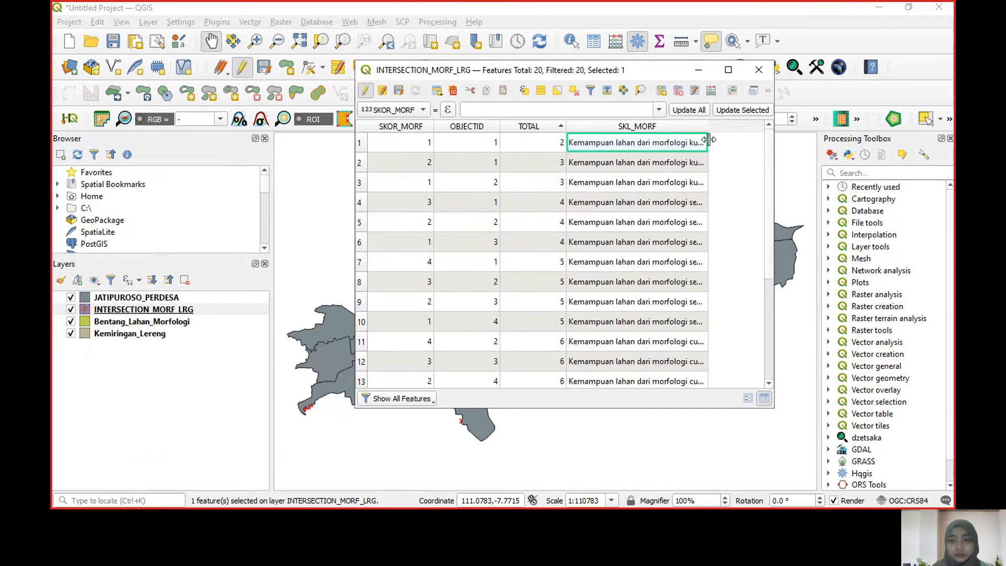
{"action": "left_click_drag", "start_coordinate": [709, 138], "coordinate": [729, 140]}
{"action": "scroll", "coordinate": [693, 205], "scroll_direction": "down", "scroll_amount": 3}
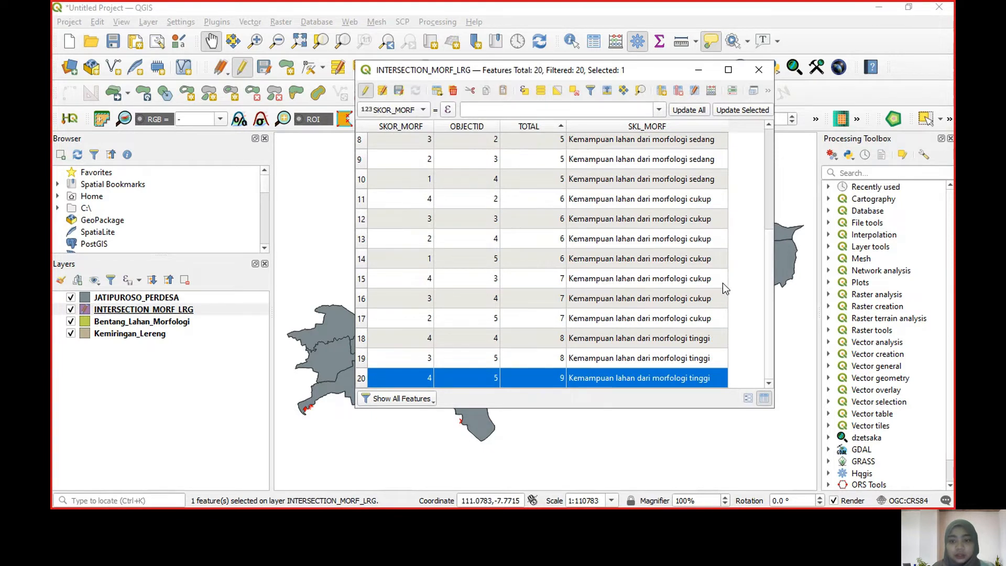
{"action": "scroll", "coordinate": [768, 247], "scroll_direction": "up", "scroll_amount": 3}
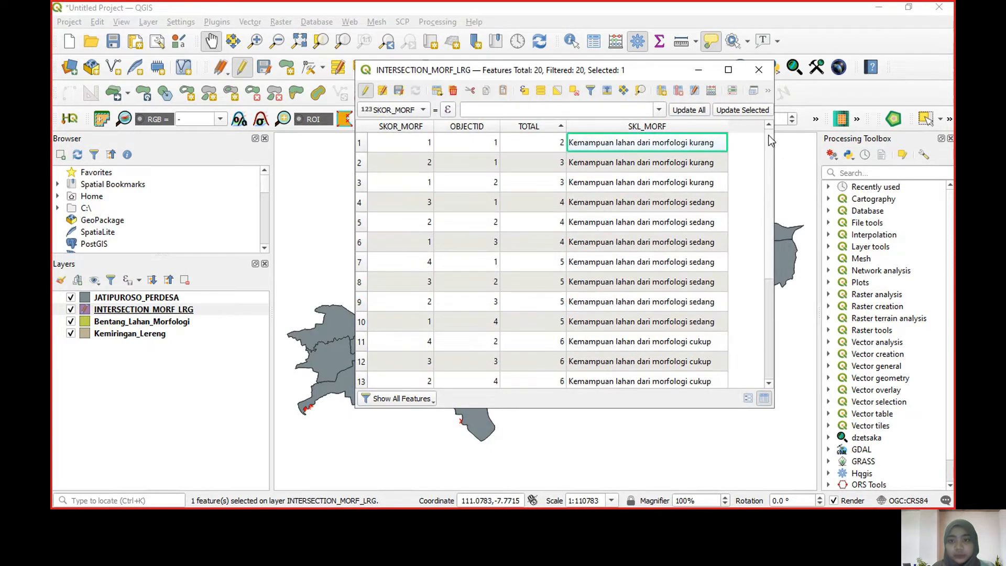
Save the layer edits, turn off editing and close the INTERSECTION_MORF_LRG attribute table.
{"action": "left_click", "coordinate": [400, 98]}
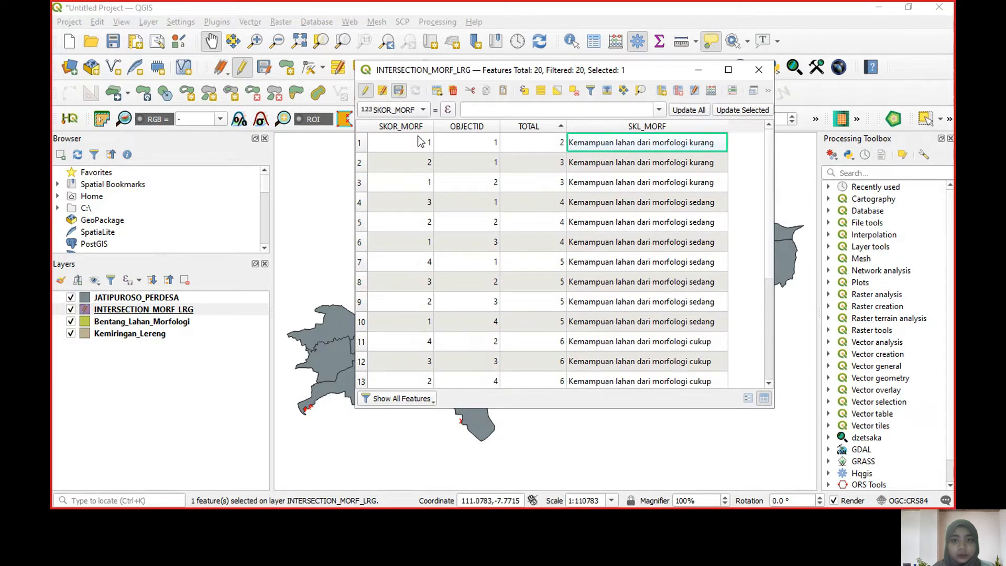
{"action": "left_click", "coordinate": [366, 93]}
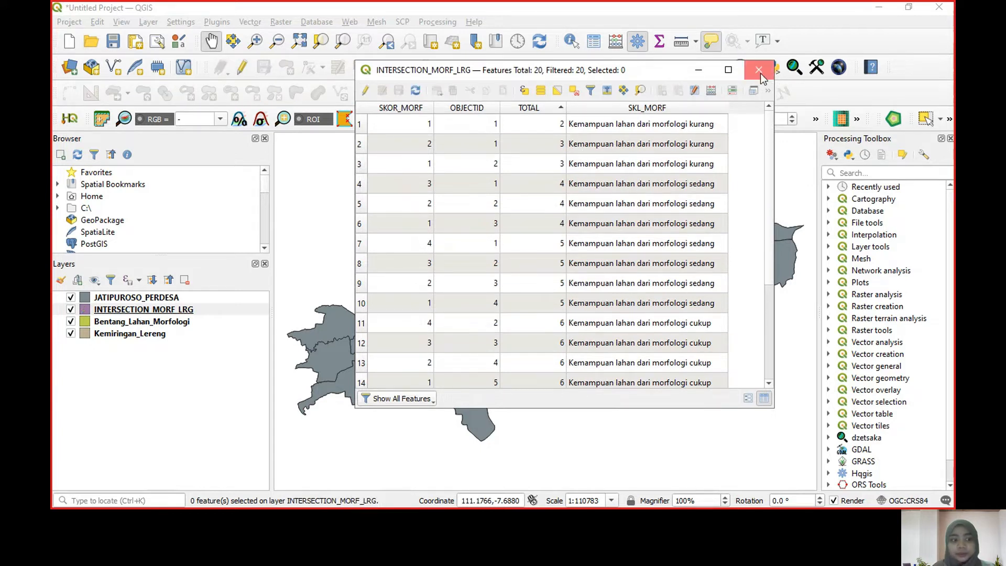
{"action": "left_click", "coordinate": [759, 72]}
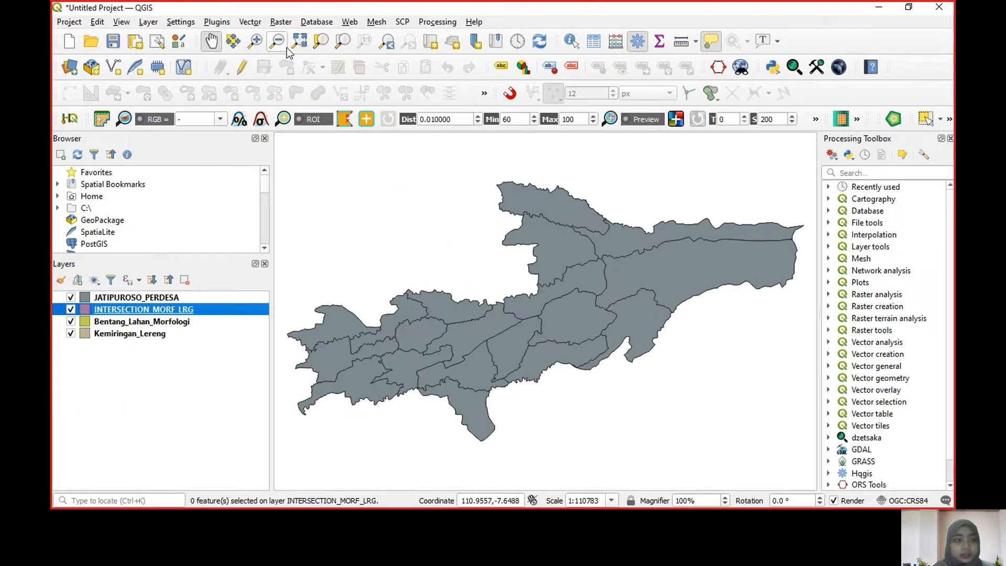
Hide the Bentang_Lahan_Morfologi and Kemiringan_Lereng layers, and switch JATIPUROSO_PERDESA off and on again to view the intersection layer.
{"action": "left_click", "coordinate": [71, 322]}
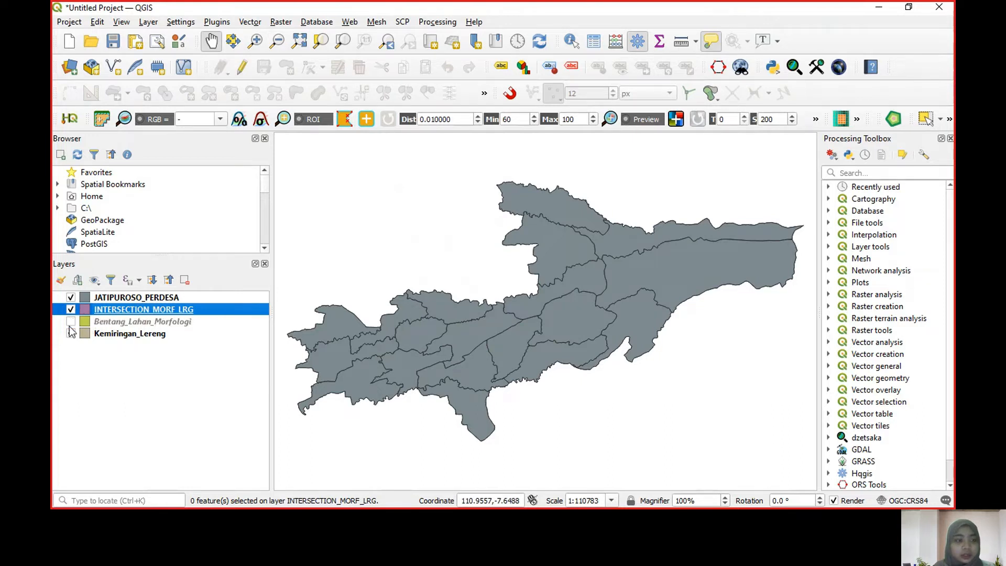
{"action": "left_click", "coordinate": [71, 333]}
{"action": "left_click", "coordinate": [71, 297]}
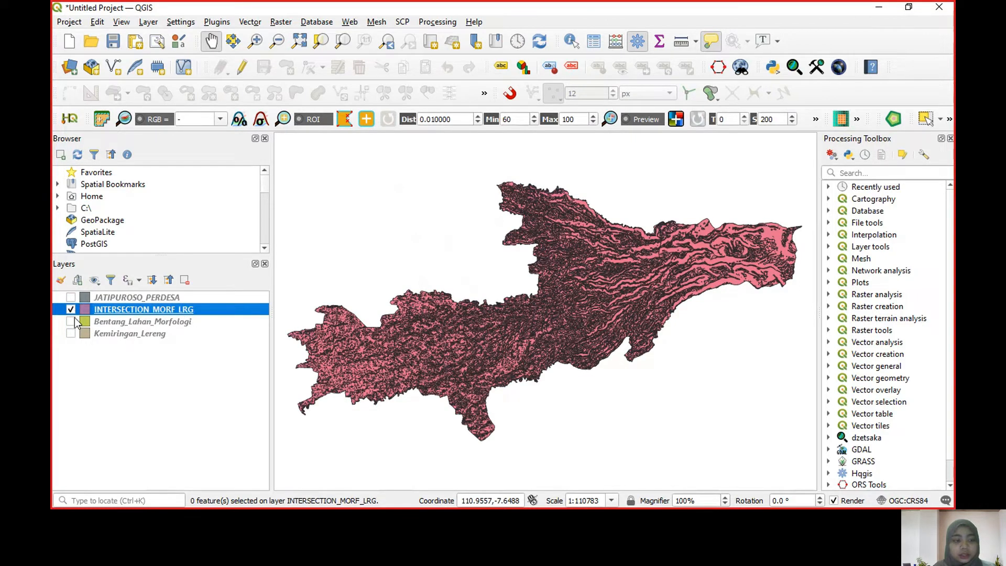
{"action": "left_click", "coordinate": [70, 298]}
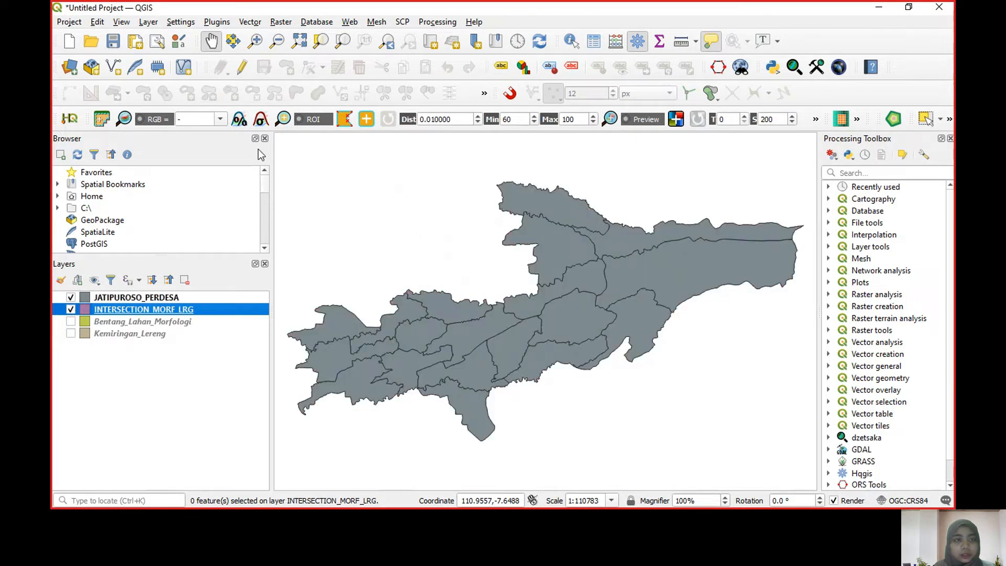
Open the Intersection geoprocessing tool with INTERSECTION_MORF_LRG as input layer and set JATIPUROSO_PERDESA as the overlay layer.
{"action": "left_click", "coordinate": [248, 22]}
{"action": "mouse_move", "coordinate": [280, 53]}
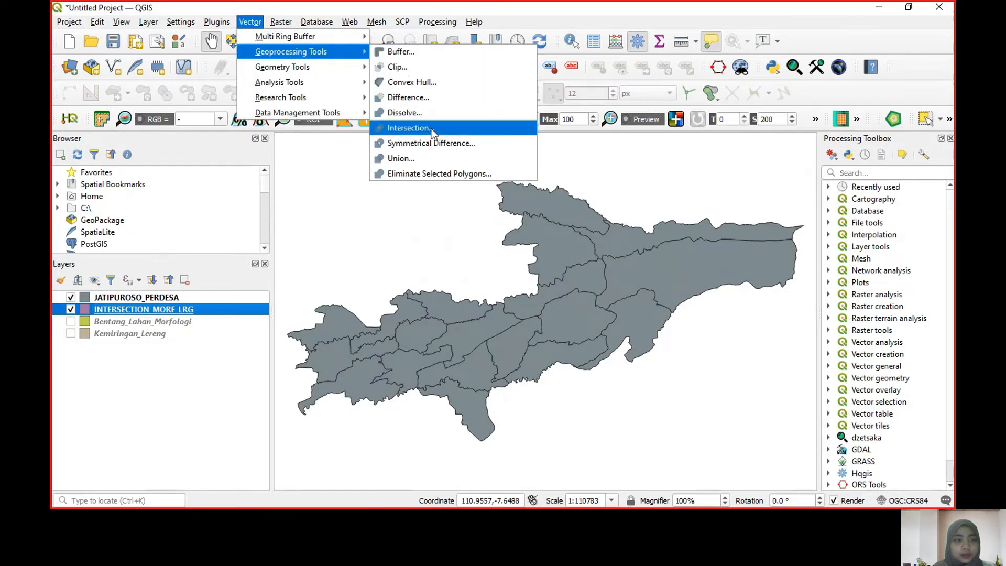
{"action": "left_click", "coordinate": [433, 131]}
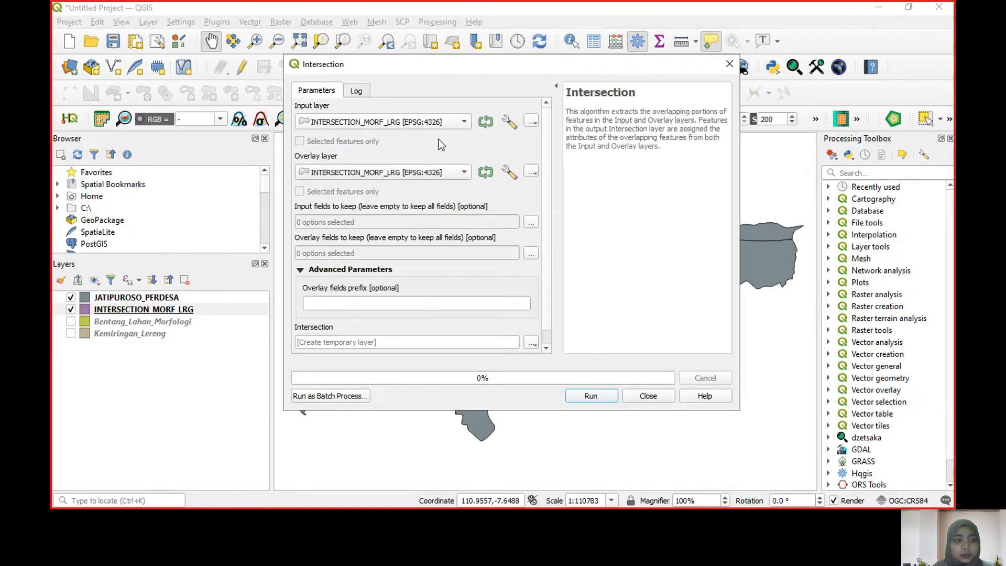
{"action": "left_click", "coordinate": [462, 175]}
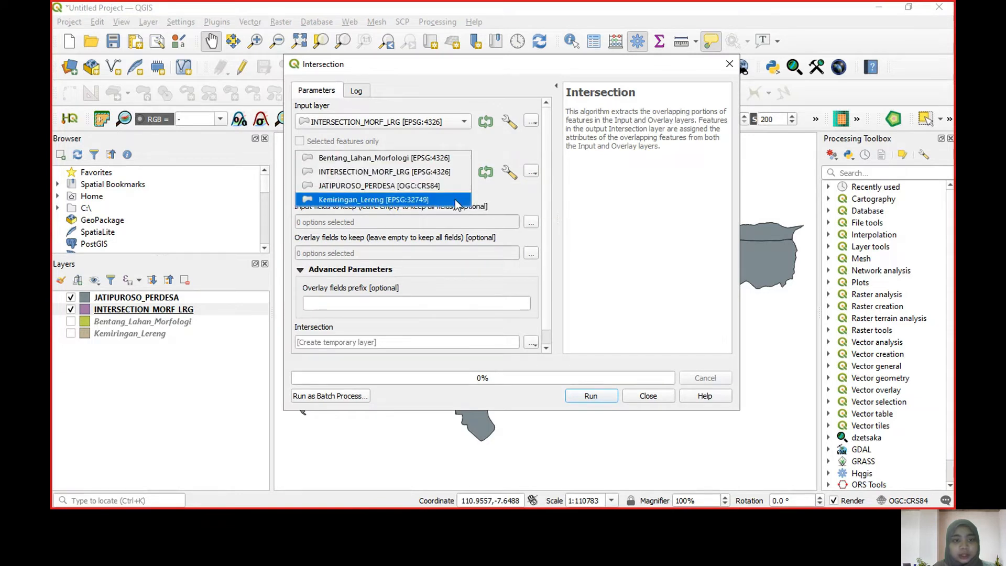
{"action": "left_click", "coordinate": [455, 187]}
Keep all input fields (SKOR_MORF, OBJECTID, TOTAL, SKL_MORF) and both overlay fields (kecamatan, desa) in the intersection.
{"action": "left_click", "coordinate": [530, 226]}
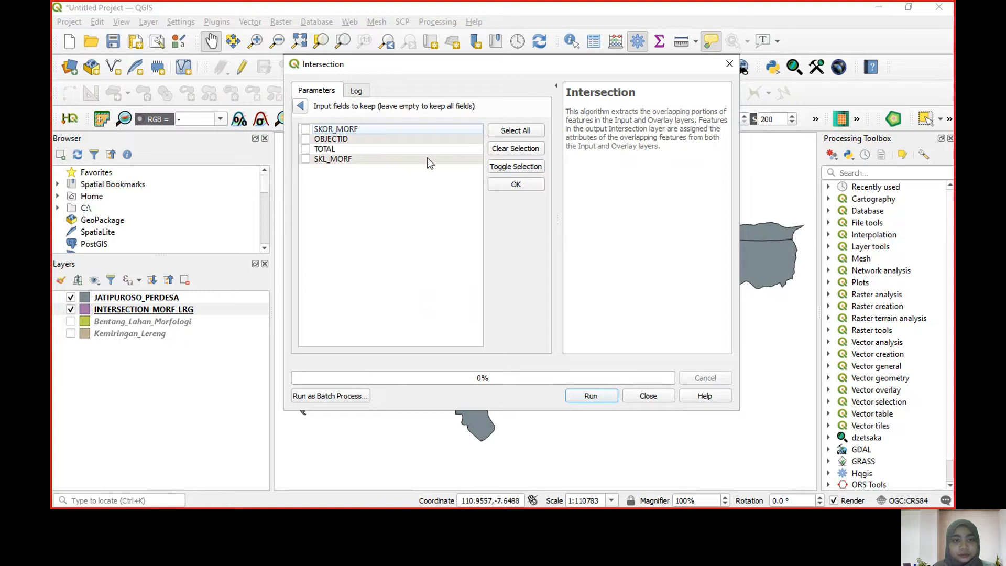
{"action": "left_click", "coordinate": [517, 131]}
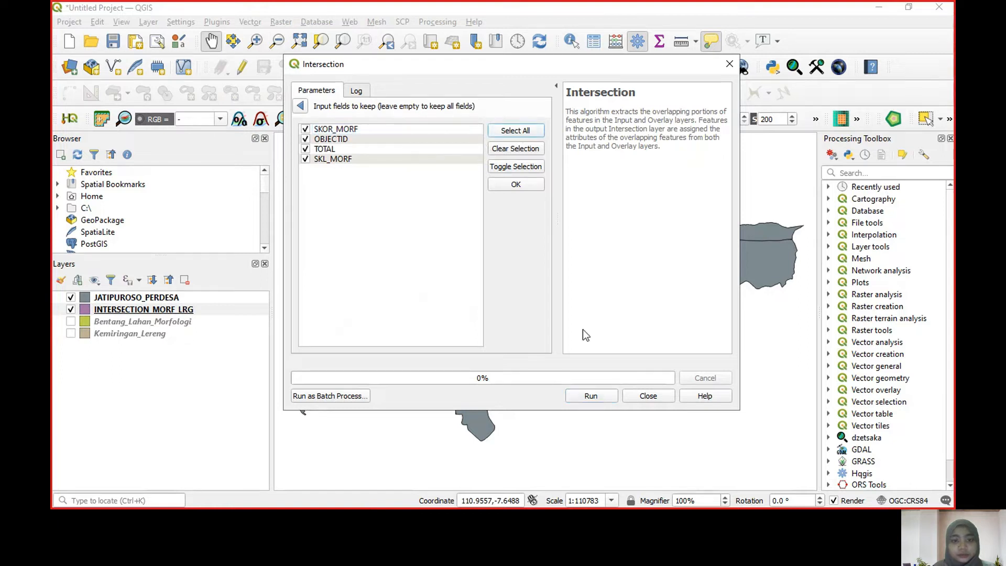
{"action": "left_click", "coordinate": [519, 185]}
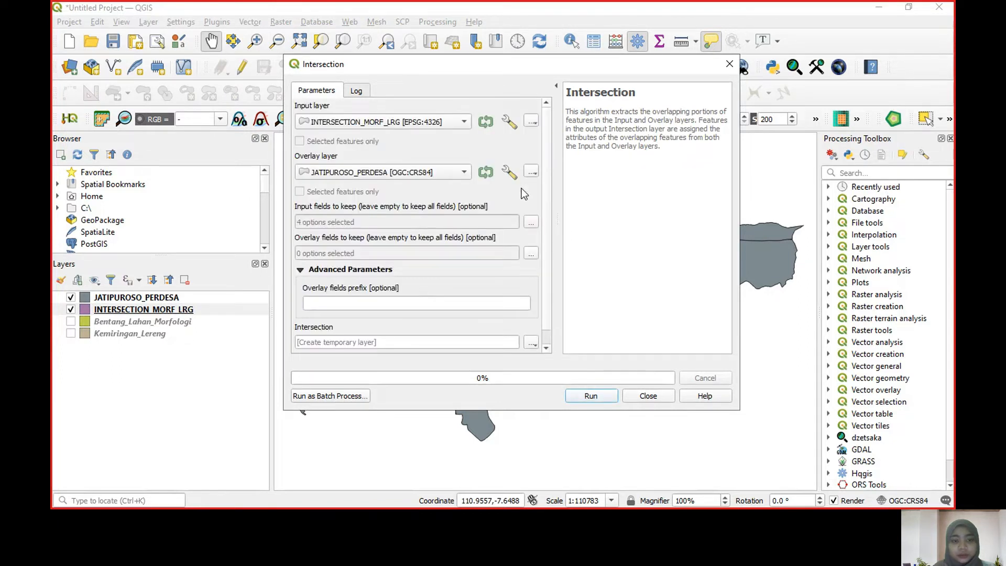
{"action": "left_click", "coordinate": [531, 255]}
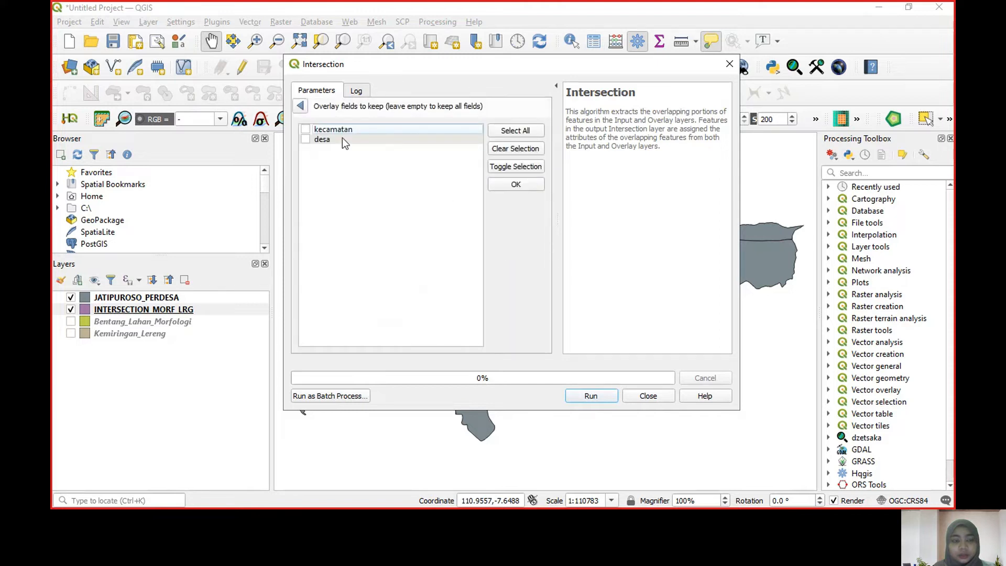
{"action": "left_click", "coordinate": [520, 131]}
{"action": "left_click", "coordinate": [530, 187]}
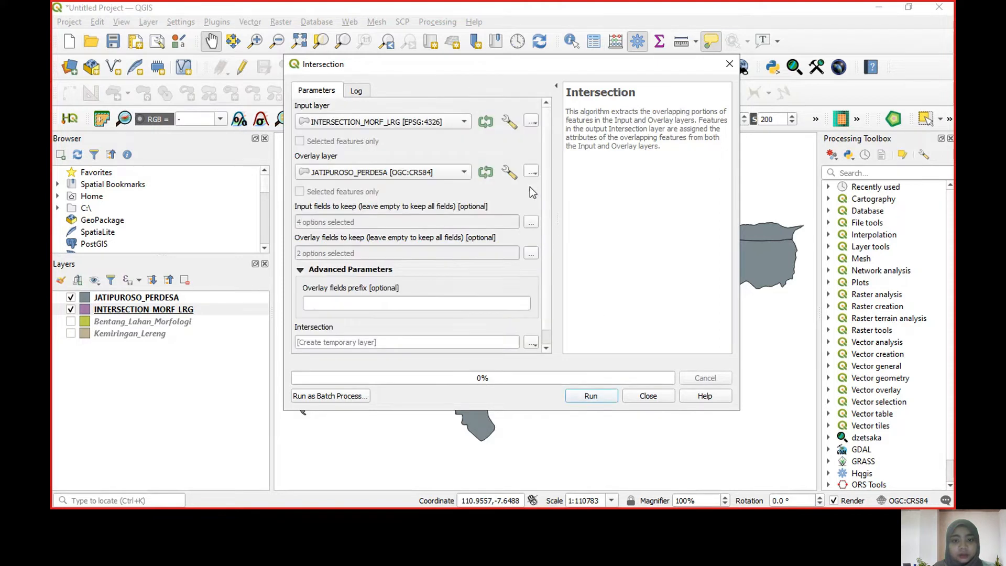
Set the output to the shapefile SKL_MORFO in the SKL_MORFOLOGI folder, run the intersection and close the dialog.
{"action": "scroll", "coordinate": [520, 325], "scroll_direction": "down", "scroll_amount": 1}
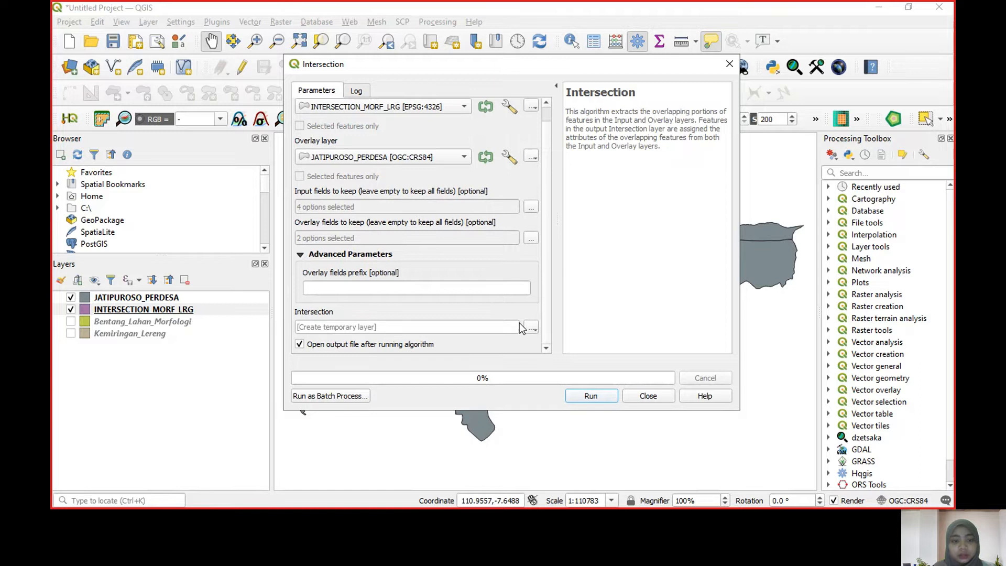
{"action": "left_click", "coordinate": [531, 329]}
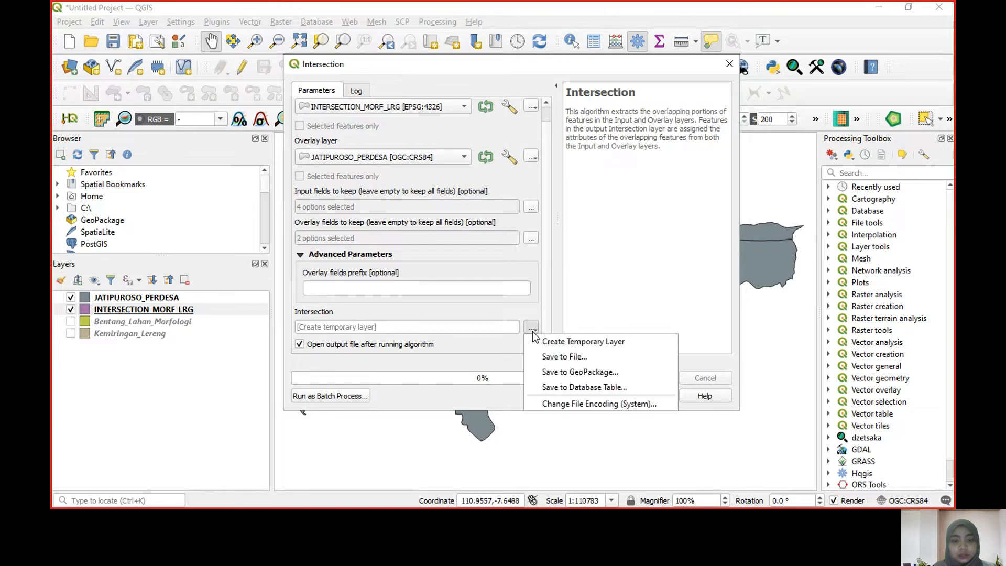
{"action": "left_click", "coordinate": [583, 359]}
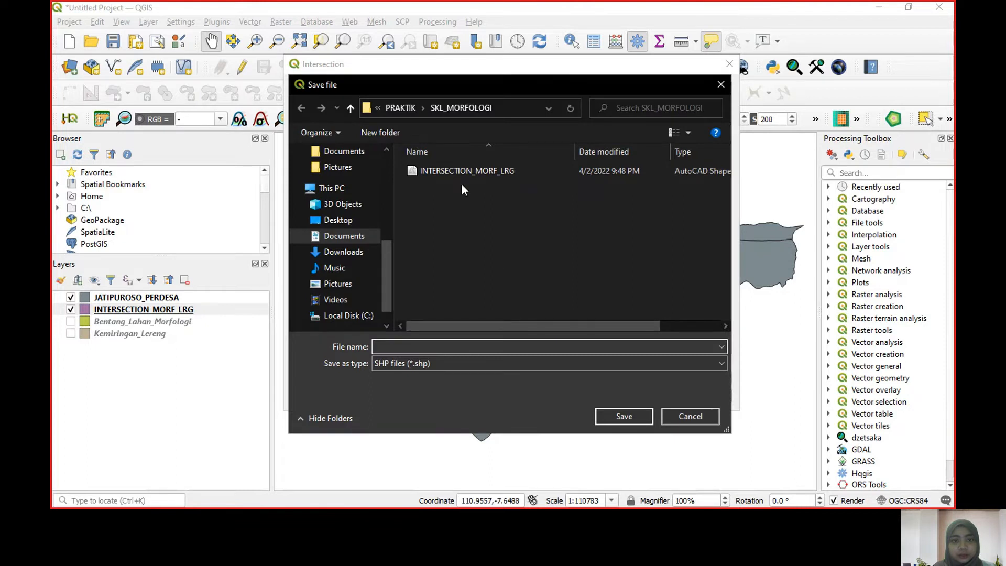
{"action": "type", "text": "sKL_MORFO"}
{"action": "key", "text": "Return"}
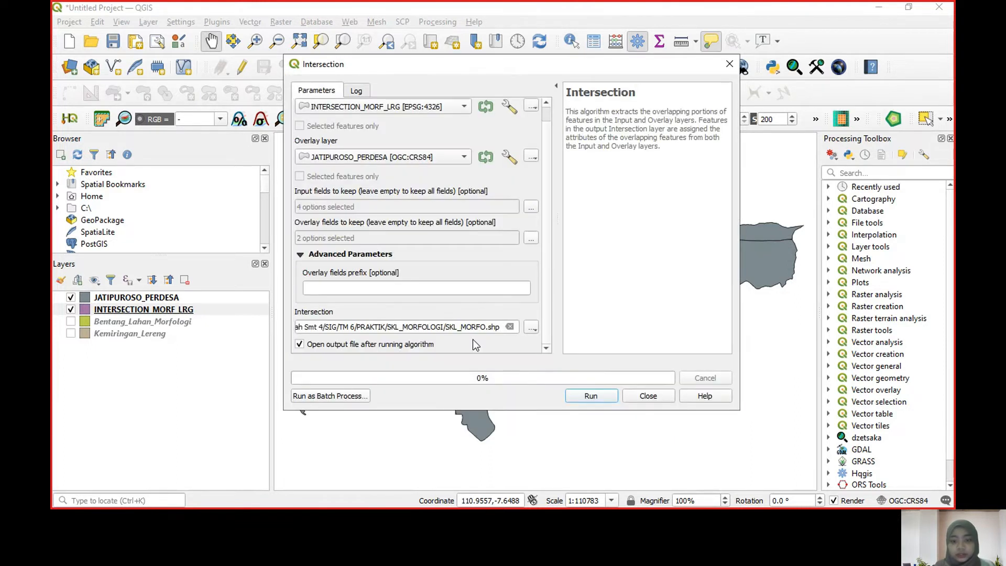
{"action": "left_click", "coordinate": [574, 398]}
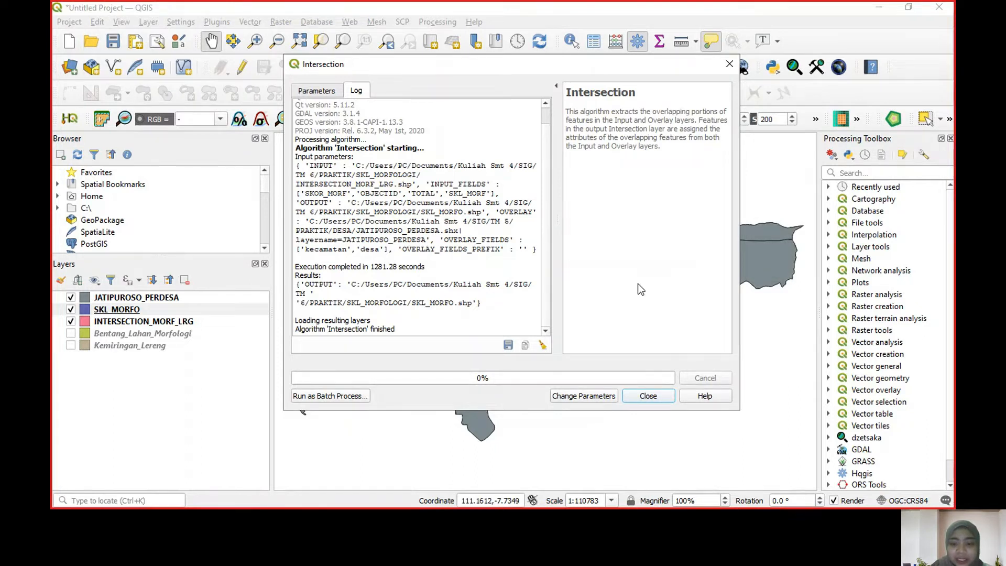
{"action": "left_click", "coordinate": [648, 396]}
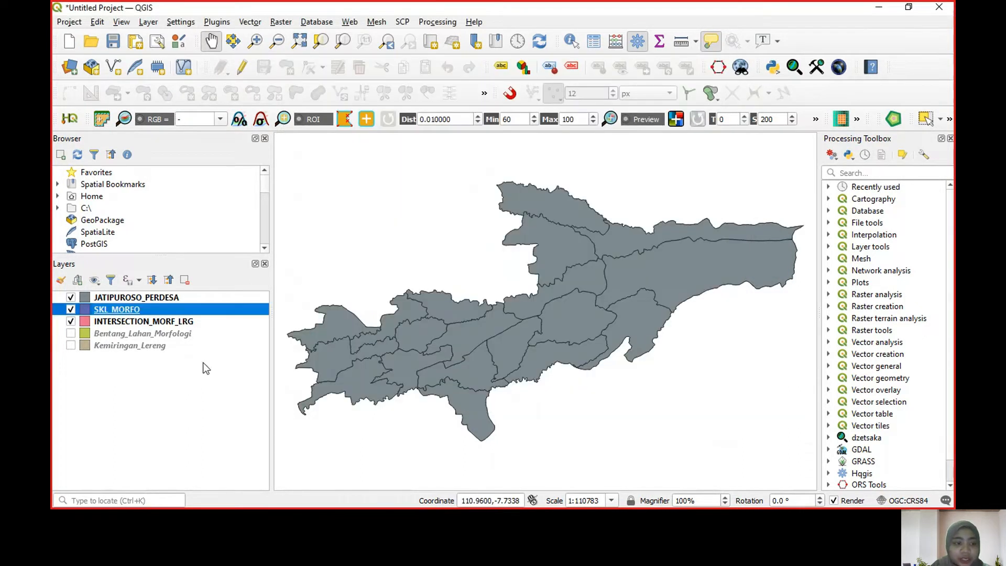
Hide the JATIPUROSO_PERDESA and INTERSECTION_MORF_LRG layers, leaving only SKL_MORFO shown and selected.
{"action": "left_click", "coordinate": [71, 297]}
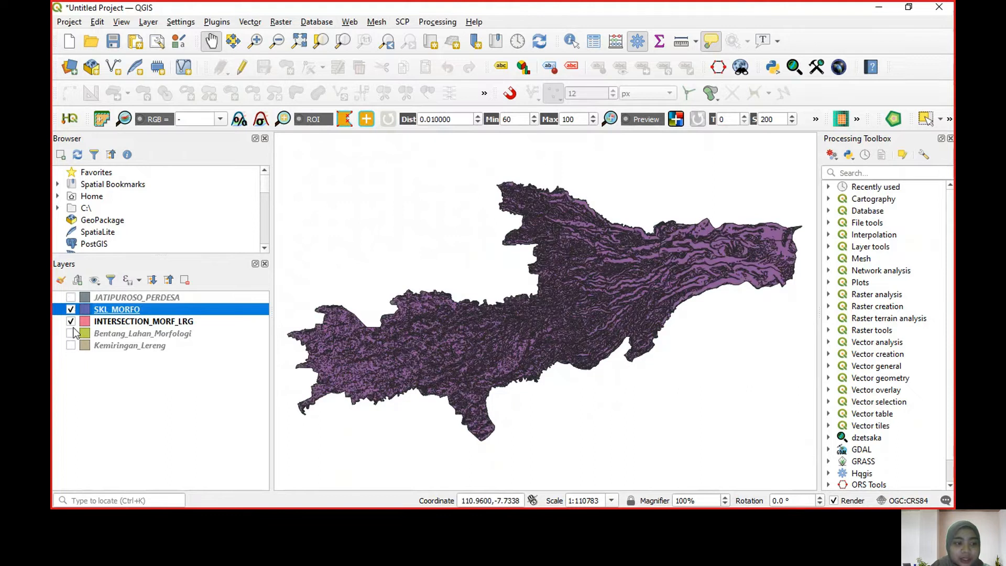
{"action": "left_click", "coordinate": [71, 322]}
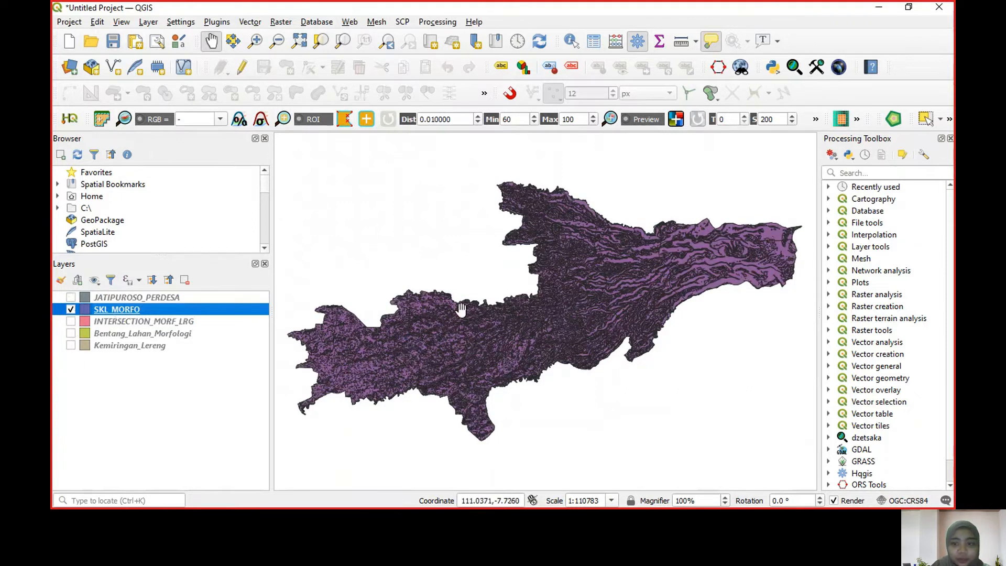
{"action": "right_click", "coordinate": [182, 311]}
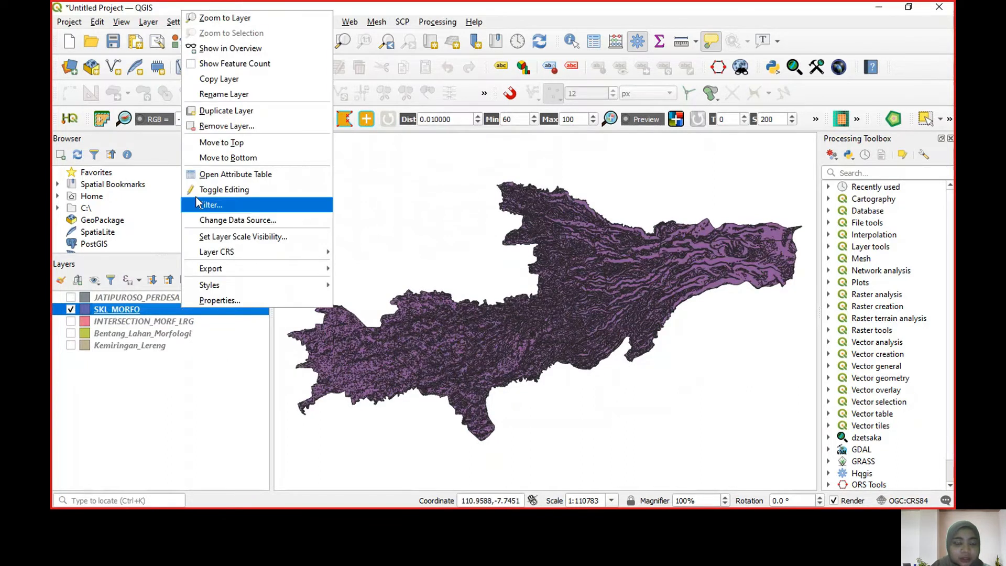
{"action": "left_click", "coordinate": [162, 309]}
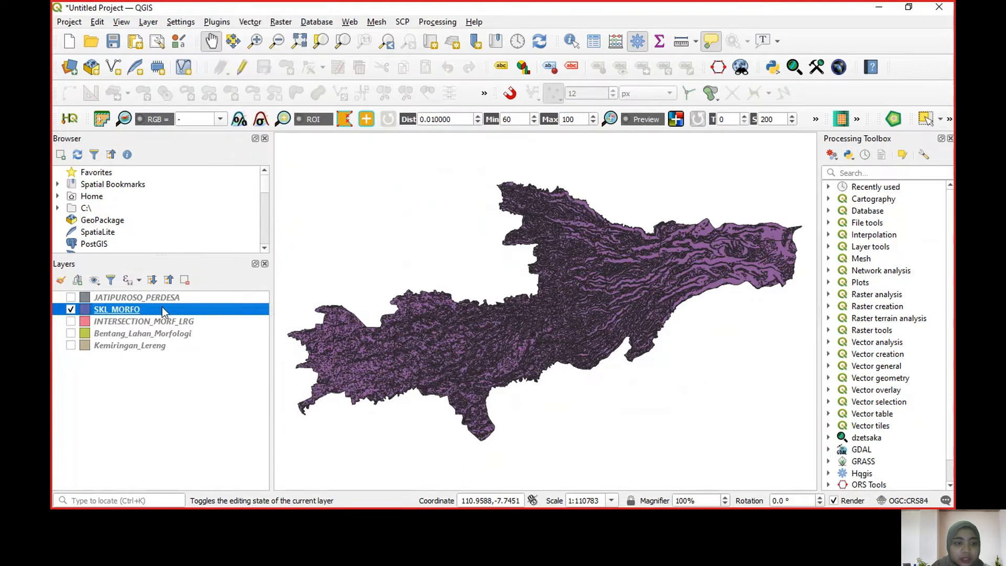
Set the SKL_MORFO layer's symbology to Categorized by the SKL_MORF field and classify its values.
{"action": "double_click", "coordinate": [248, 308]}
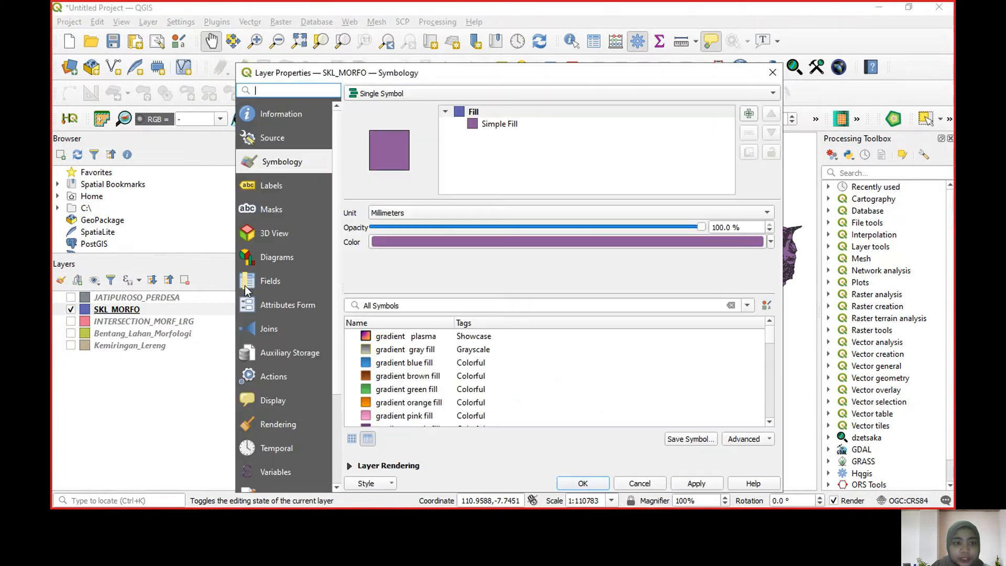
{"action": "left_click", "coordinate": [378, 95]}
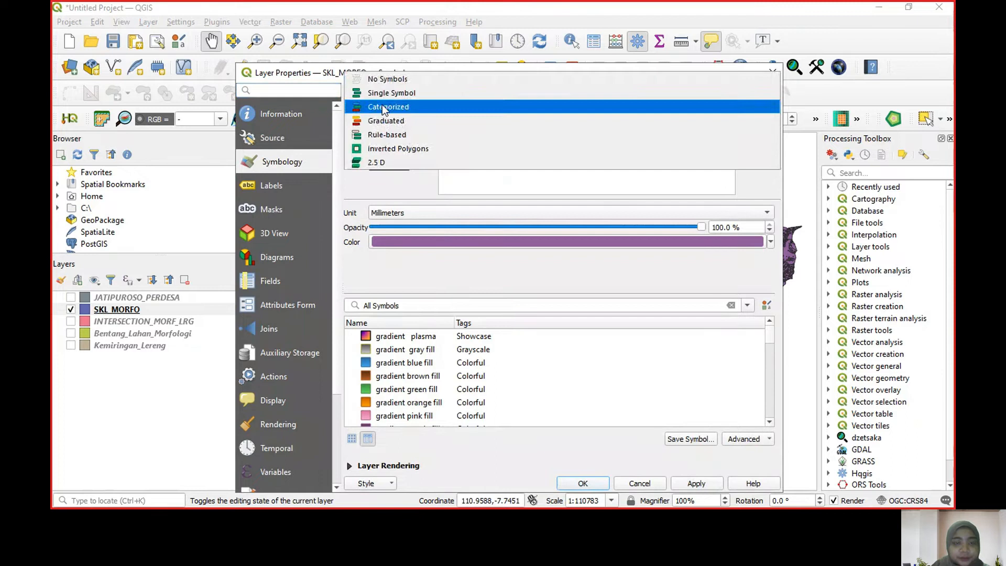
{"action": "left_click", "coordinate": [385, 106]}
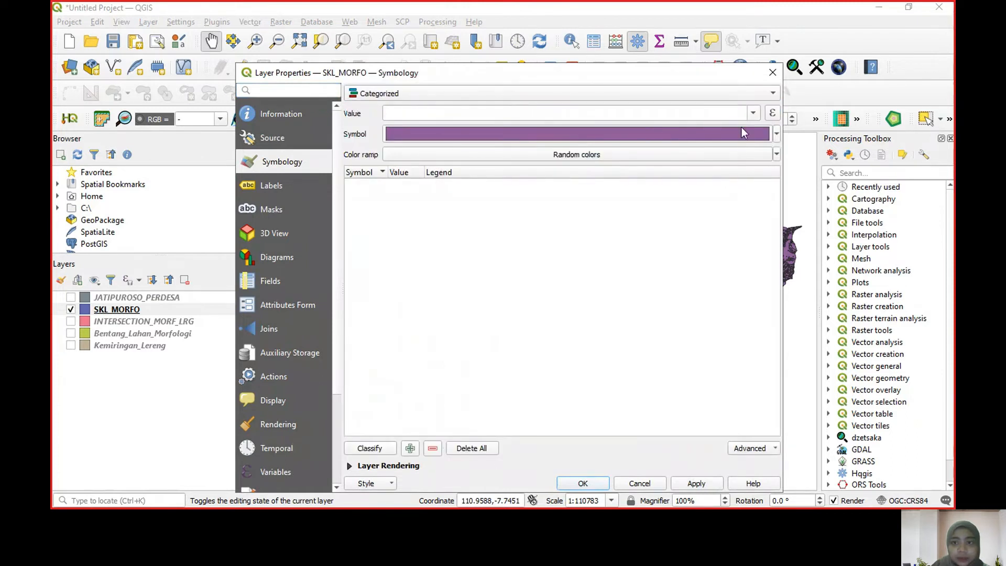
{"action": "left_click", "coordinate": [753, 113]}
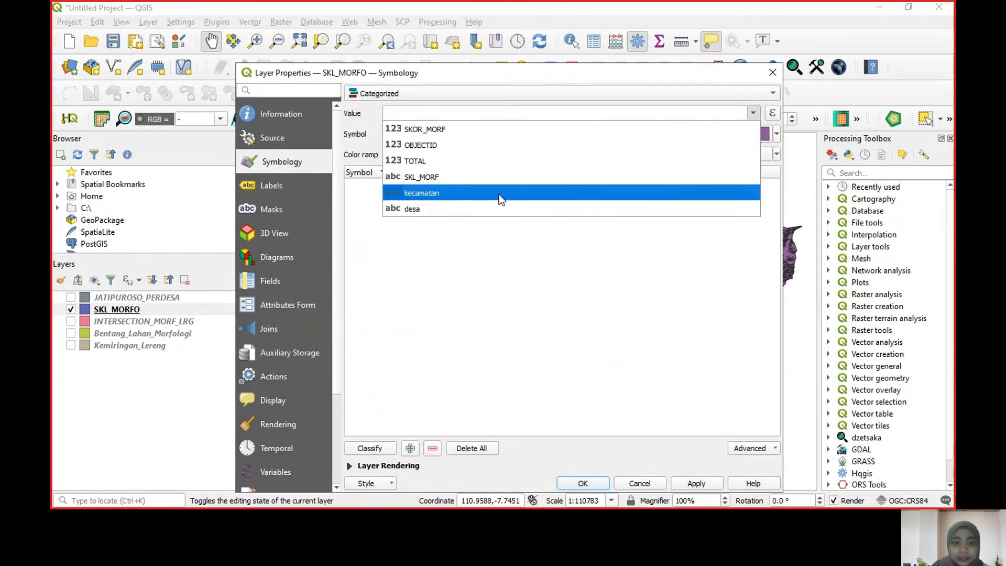
{"action": "left_click", "coordinate": [453, 178]}
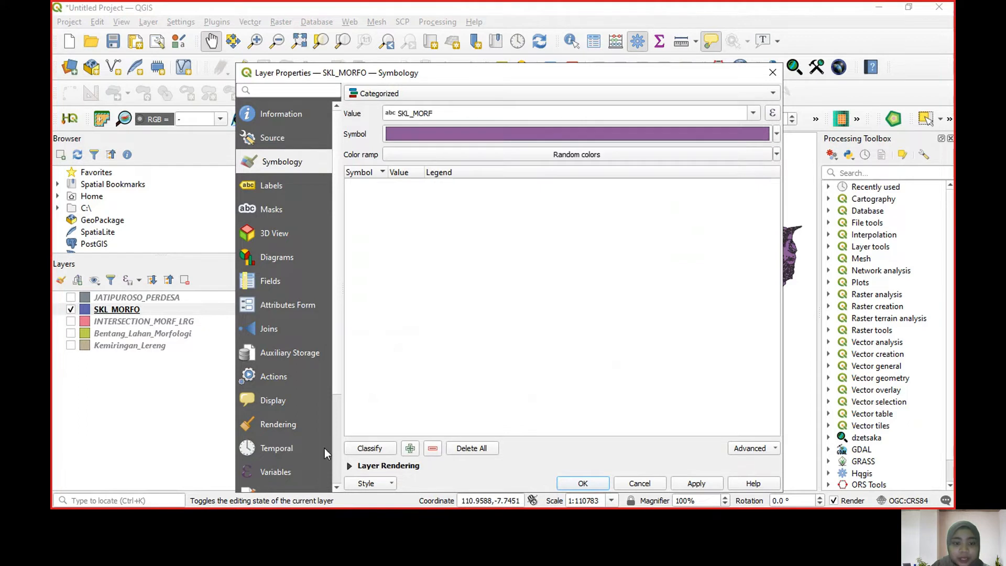
{"action": "left_click", "coordinate": [354, 445]}
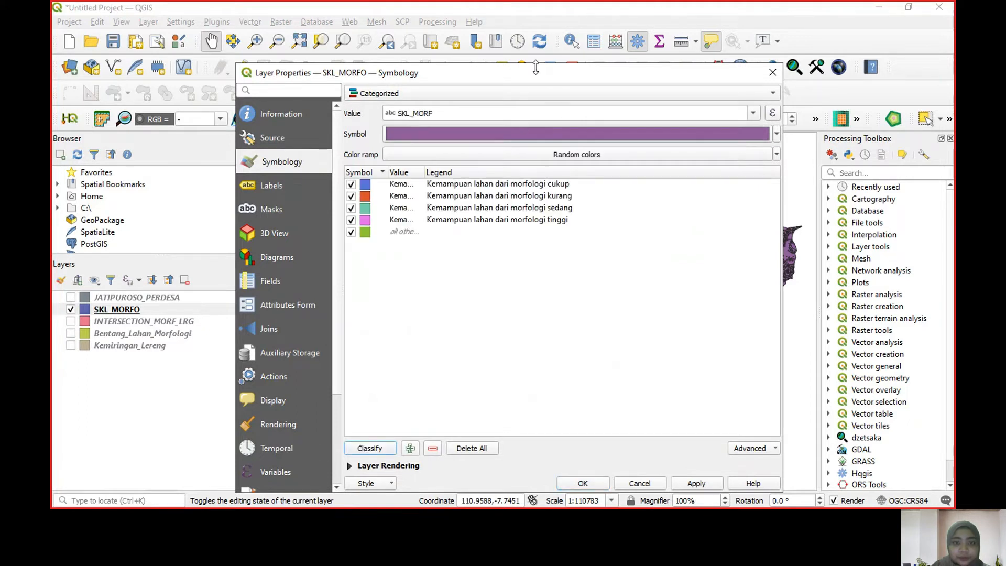
Remove the category for all other values and apply the Spectral color ramp to the remaining classes.
{"action": "left_click_drag", "start_coordinate": [520, 63], "coordinate": [520, 34]}
{"action": "left_click", "coordinate": [398, 204]}
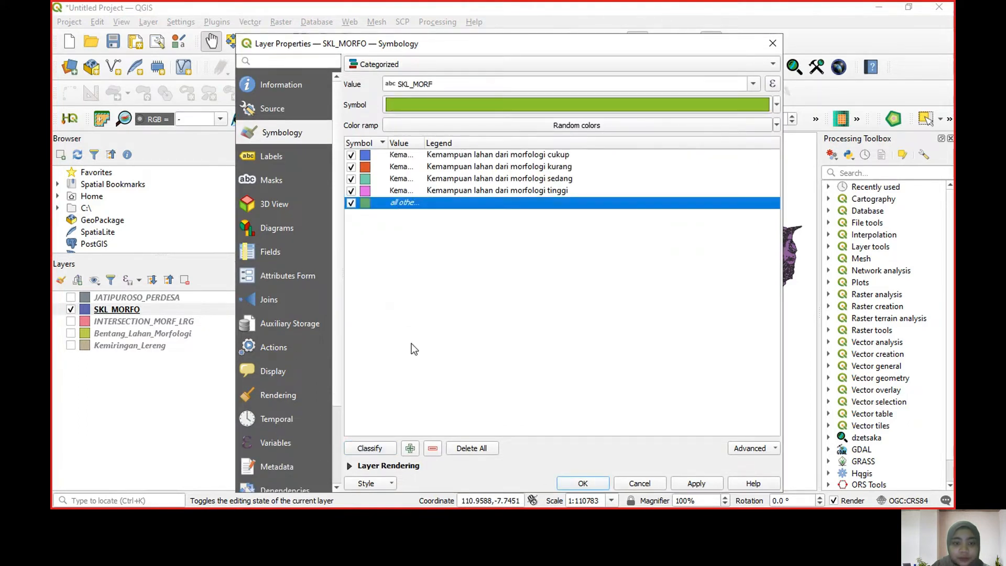
{"action": "left_click", "coordinate": [433, 448]}
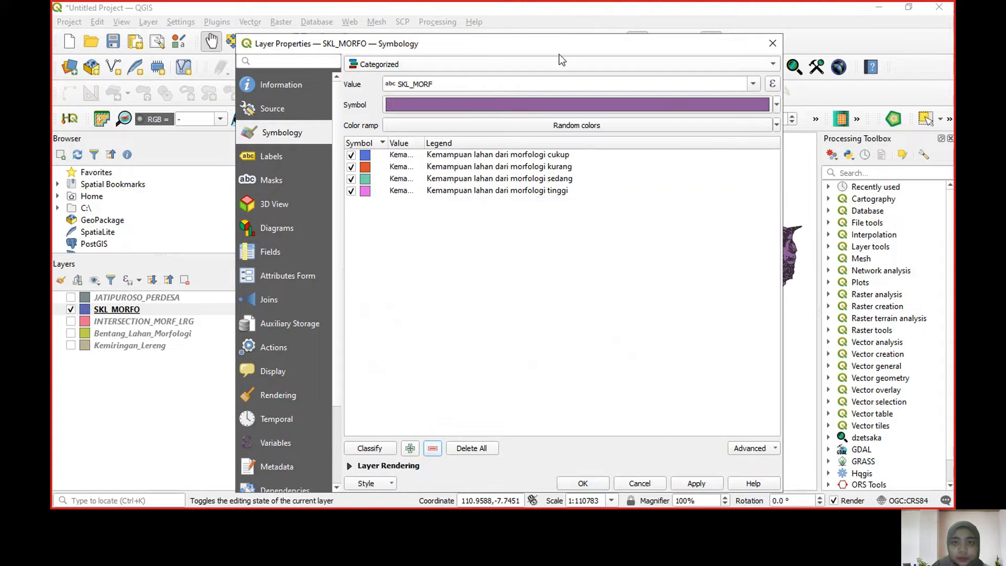
{"action": "mouse_move", "coordinate": [567, 47]}
{"action": "left_mouse_down"}
{"action": "mouse_move", "coordinate": [567, 77]}
{"action": "mouse_move", "coordinate": [574, 43]}
{"action": "left_mouse_up"}
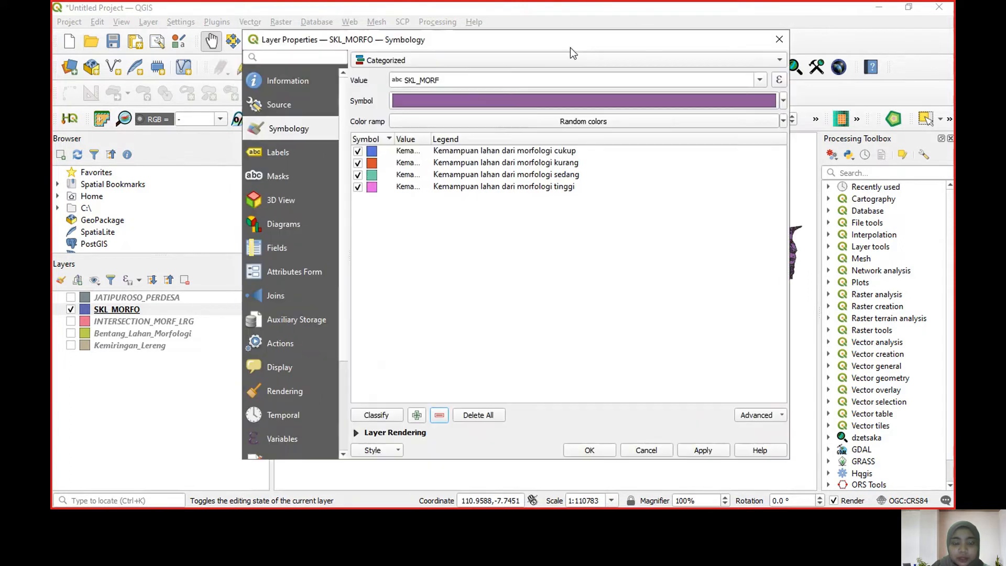
{"action": "left_click", "coordinate": [783, 121]}
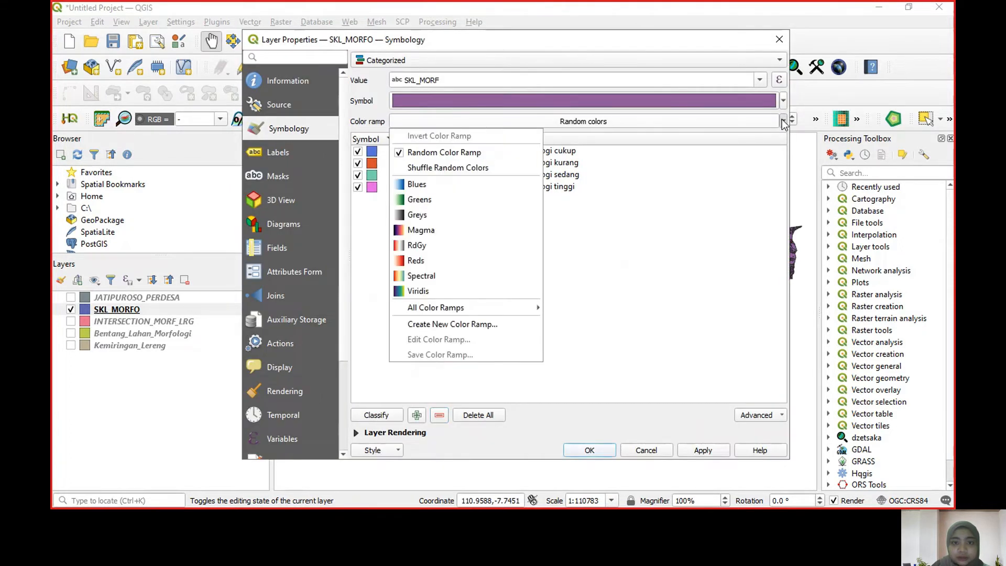
{"action": "left_click", "coordinate": [470, 275]}
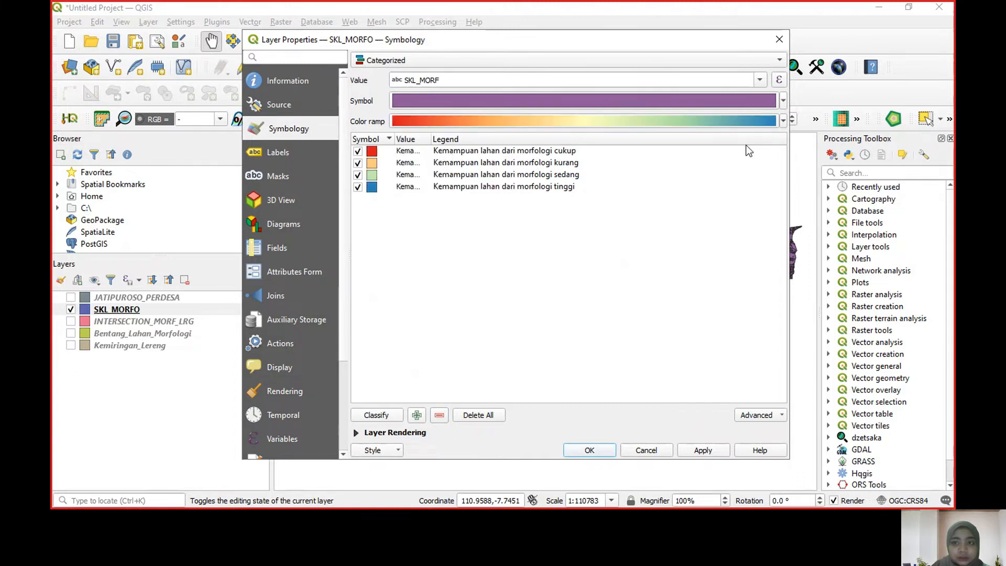
Widen the Value column and reorder the morphology classes as tinggi, cukup, sedang, kurang.
{"action": "left_click_drag", "start_coordinate": [430, 139], "coordinate": [608, 169]}
{"action": "left_click_drag", "start_coordinate": [372, 187], "coordinate": [373, 147]}
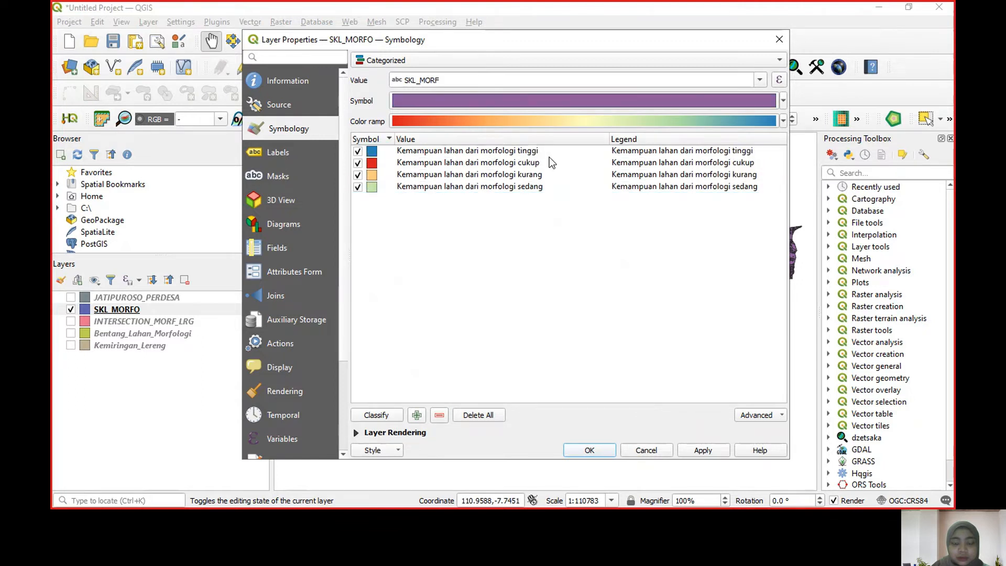
{"action": "left_click_drag", "start_coordinate": [542, 186], "coordinate": [379, 159]}
{"action": "left_click_drag", "start_coordinate": [549, 177], "coordinate": [553, 167]}
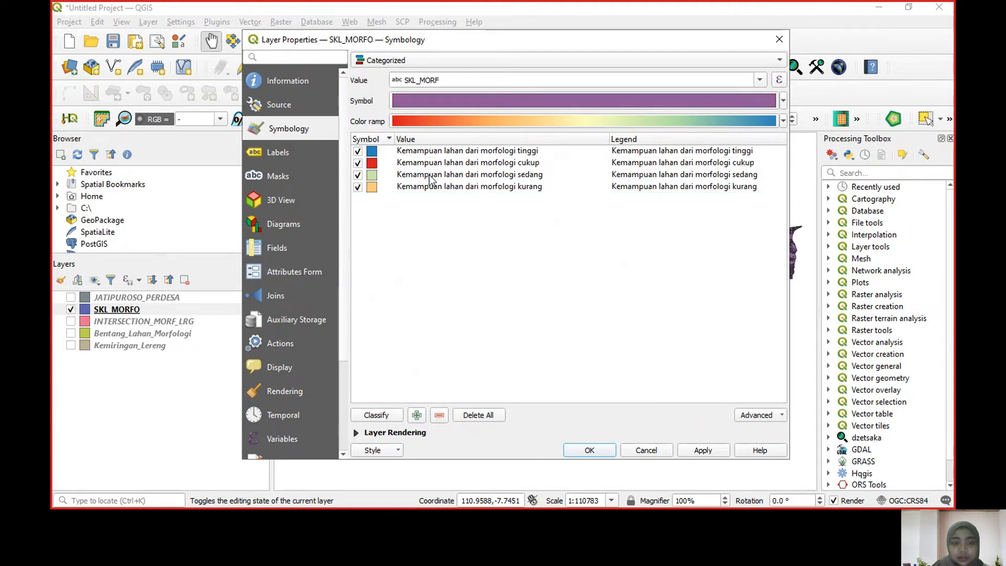
Reapply the Spectral color ramp to the reordered classes and invert it, giving tinggi blue and kurang red.
{"action": "left_click", "coordinate": [778, 123]}
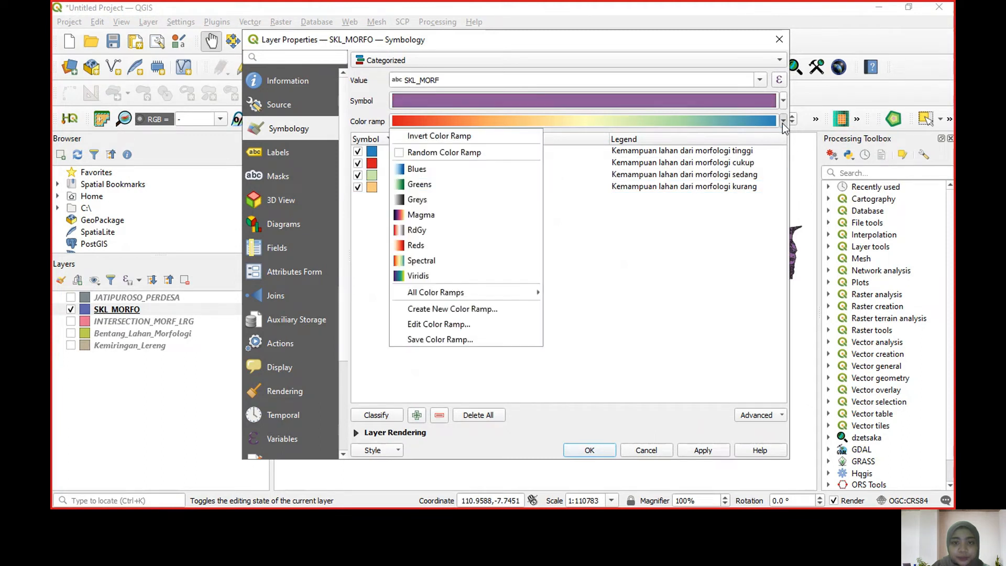
{"action": "left_click", "coordinate": [456, 257]}
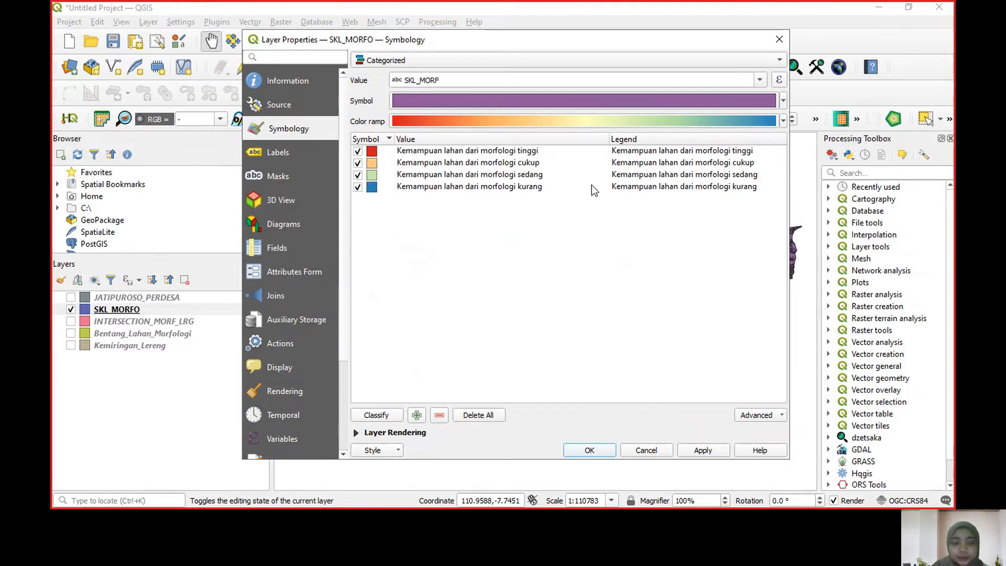
{"action": "left_click", "coordinate": [782, 123]}
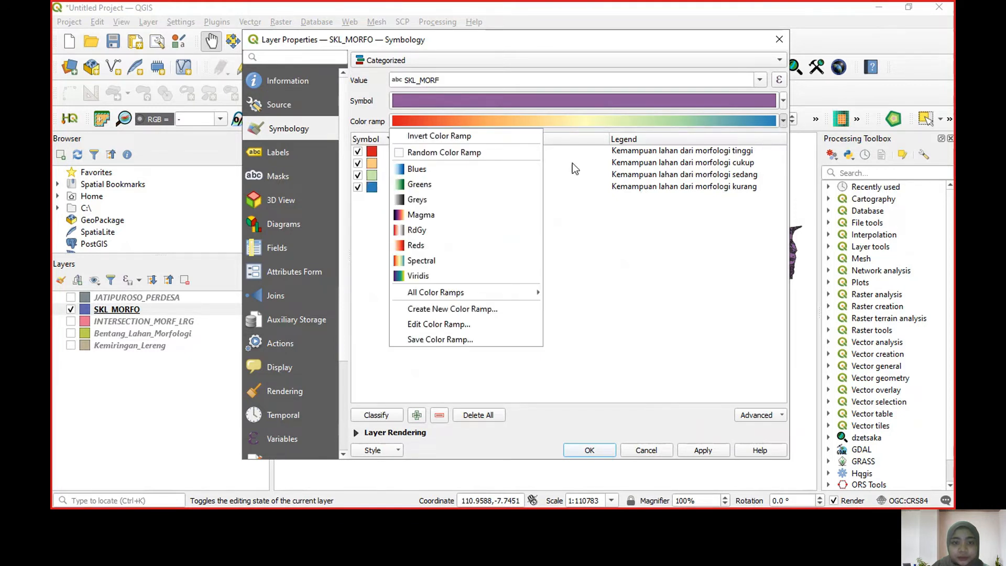
{"action": "left_click", "coordinate": [518, 137]}
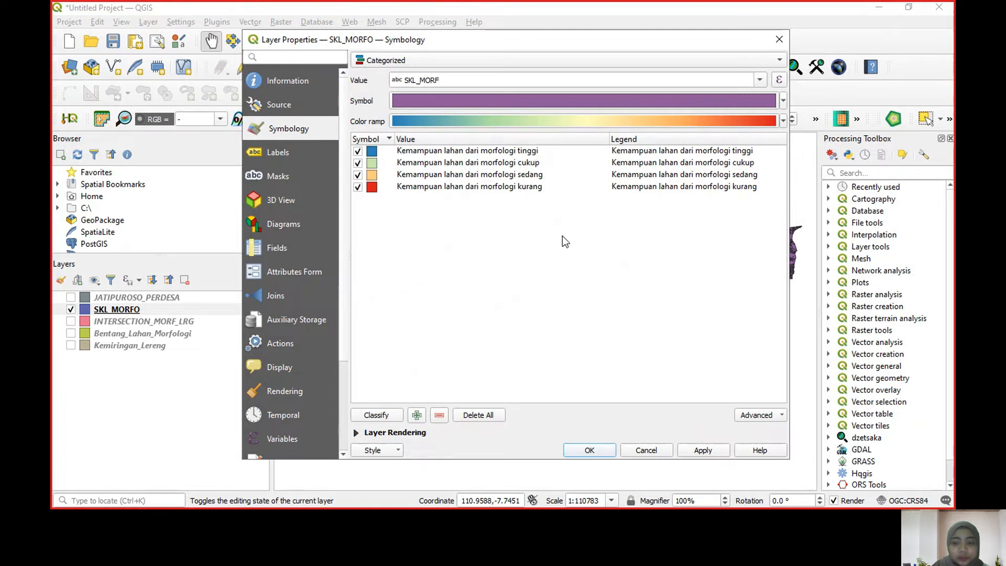
Apply the inverted Spectral class colours to the SKL_MORFO layer and close its properties.
{"action": "left_click", "coordinate": [697, 451]}
{"action": "left_click", "coordinate": [590, 452]}
{"action": "scroll", "coordinate": [530, 353], "scroll_direction": "down", "scroll_amount": 1}
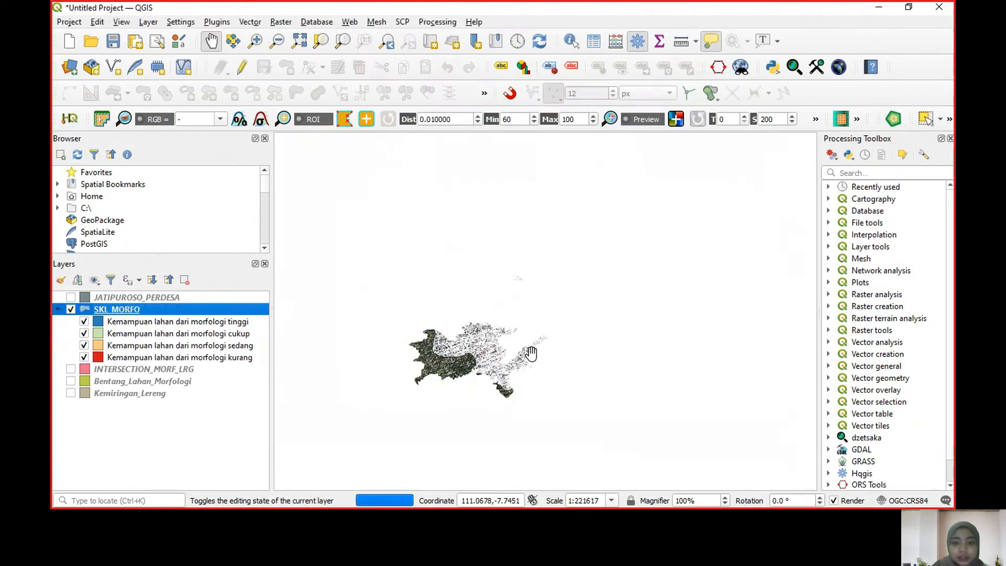
{"action": "scroll", "coordinate": [532, 348], "scroll_direction": "up", "scroll_amount": 1}
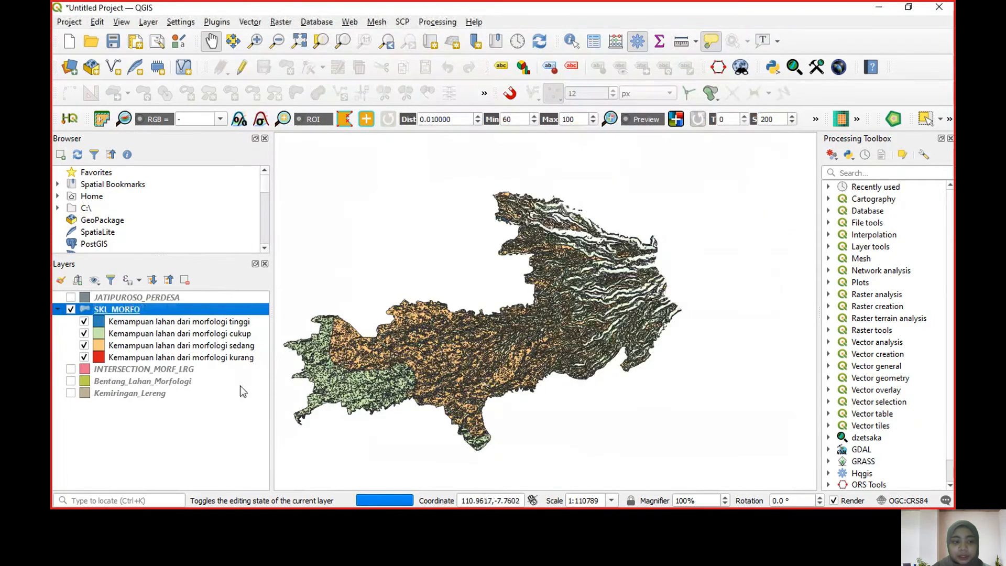
{"action": "right_click", "coordinate": [230, 306]}
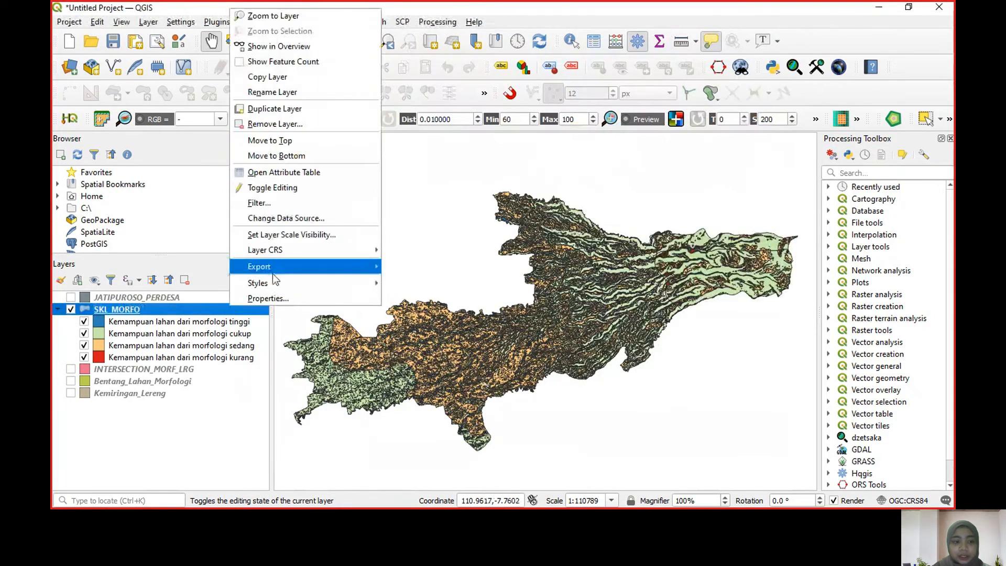
{"action": "left_click", "coordinate": [204, 310]}
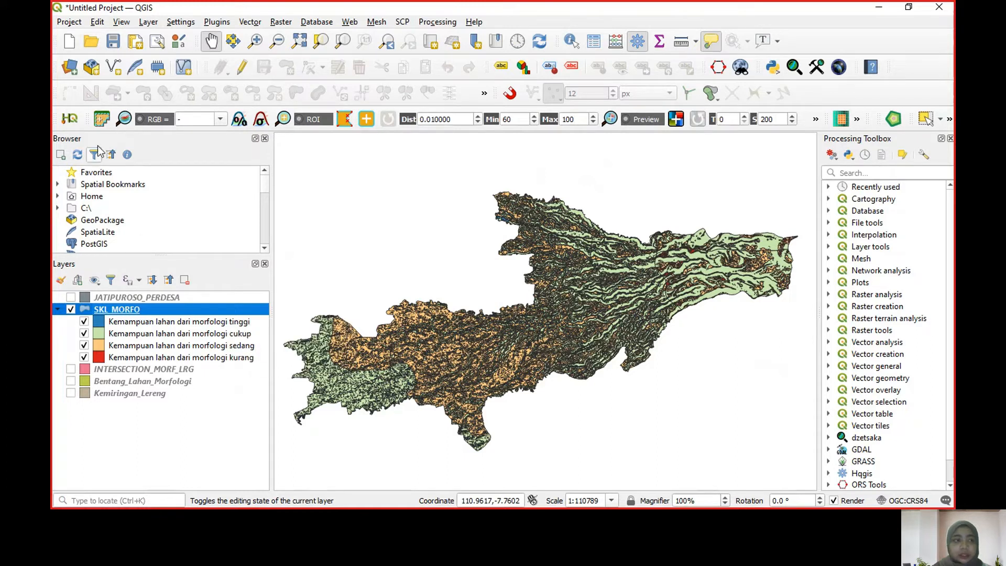
Set the project's units for area measurement to Hectares.
{"action": "left_click", "coordinate": [82, 23]}
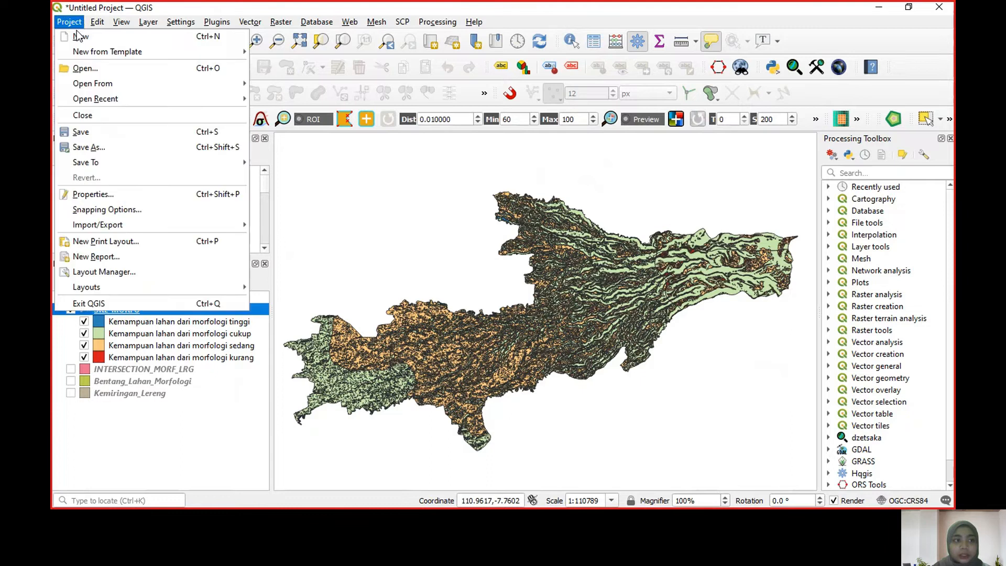
{"action": "left_click", "coordinate": [125, 193]}
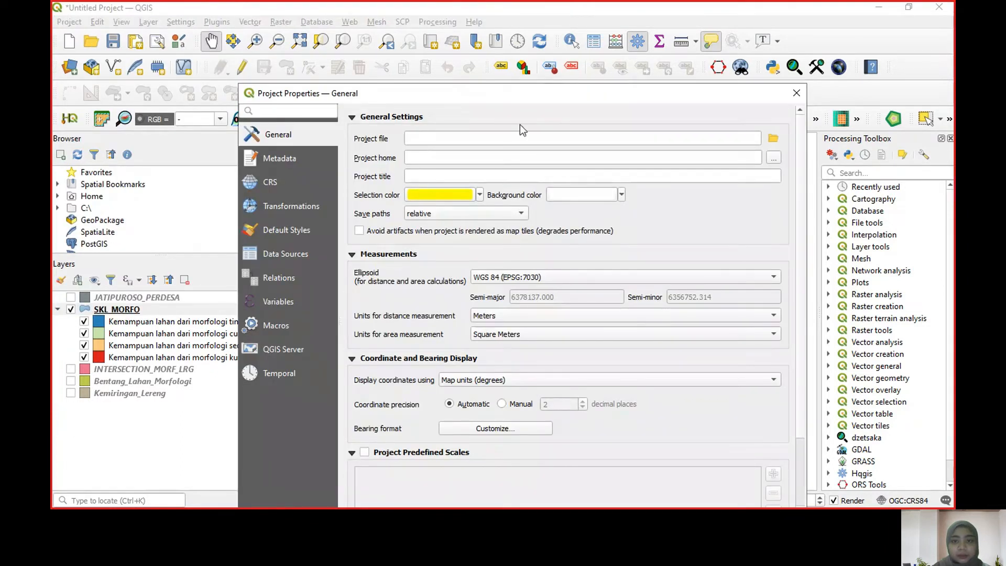
{"action": "left_click", "coordinate": [564, 297]}
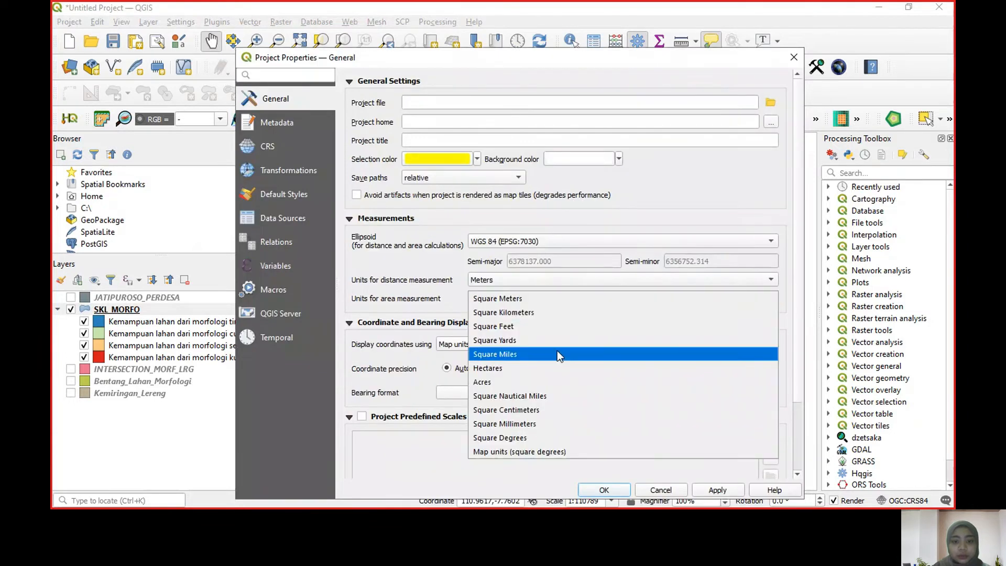
{"action": "left_click", "coordinate": [557, 365]}
{"action": "left_click", "coordinate": [732, 493]}
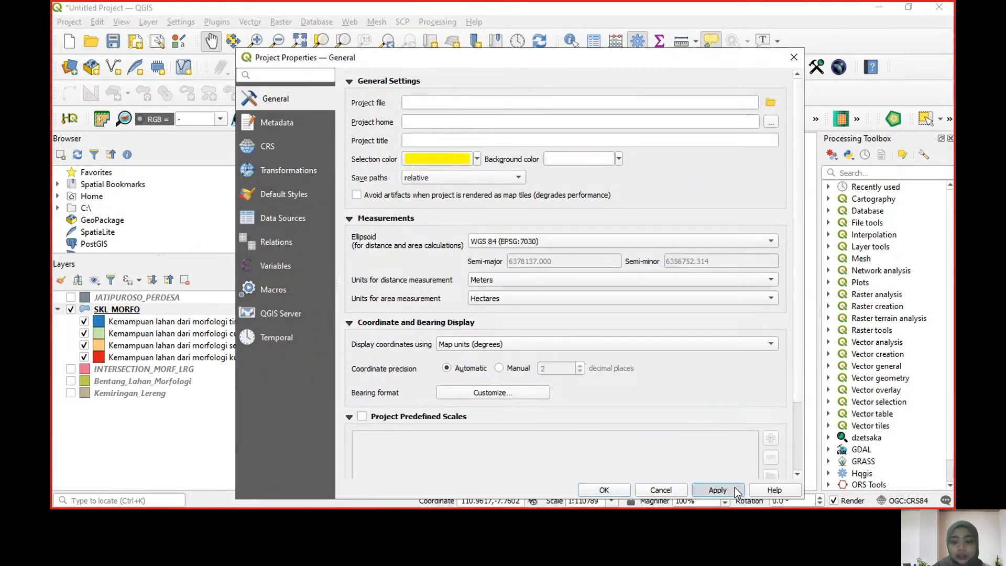
{"action": "left_click", "coordinate": [603, 490]}
Open the SKL_MORFO layer's attribute table and switch it to editing mode.
{"action": "left_click", "coordinate": [245, 310]}
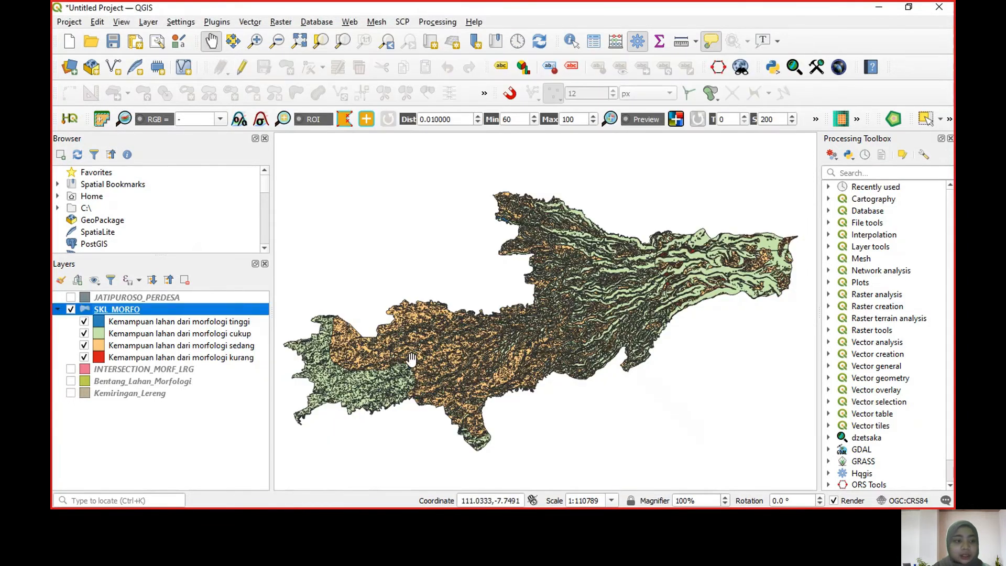
{"action": "right_click", "coordinate": [244, 310]}
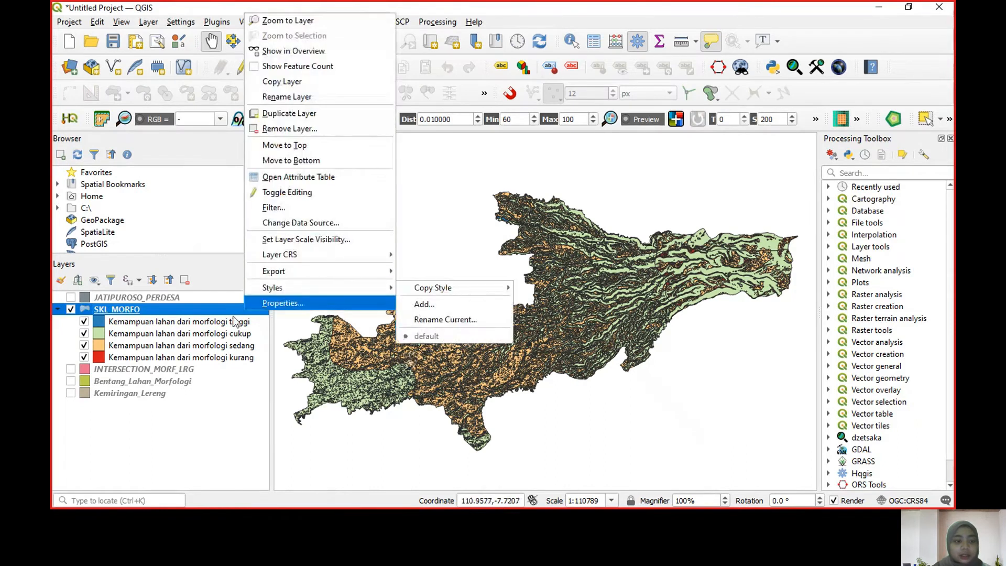
{"action": "right_click", "coordinate": [210, 312]}
{"action": "right_click", "coordinate": [210, 312]}
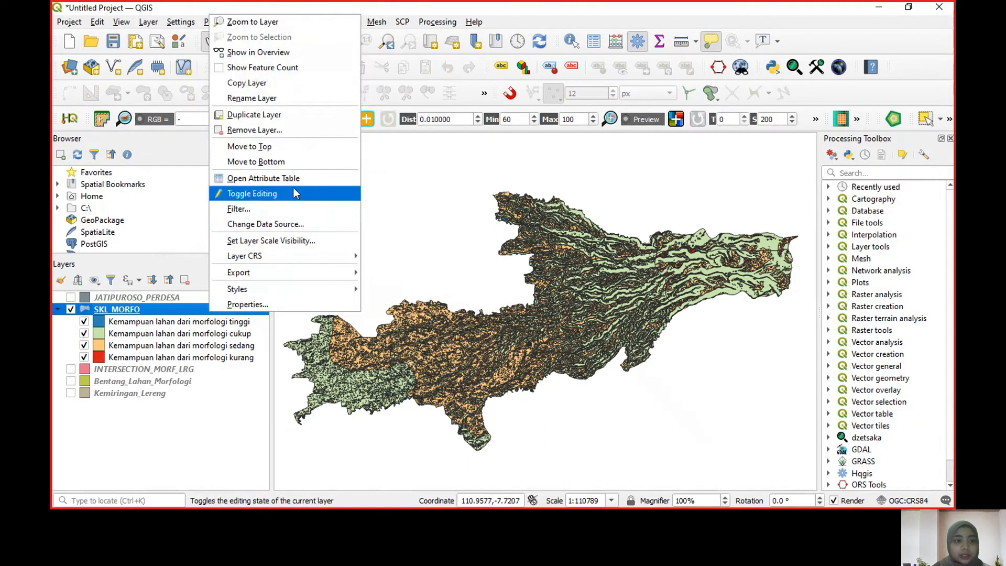
{"action": "left_click", "coordinate": [298, 181]}
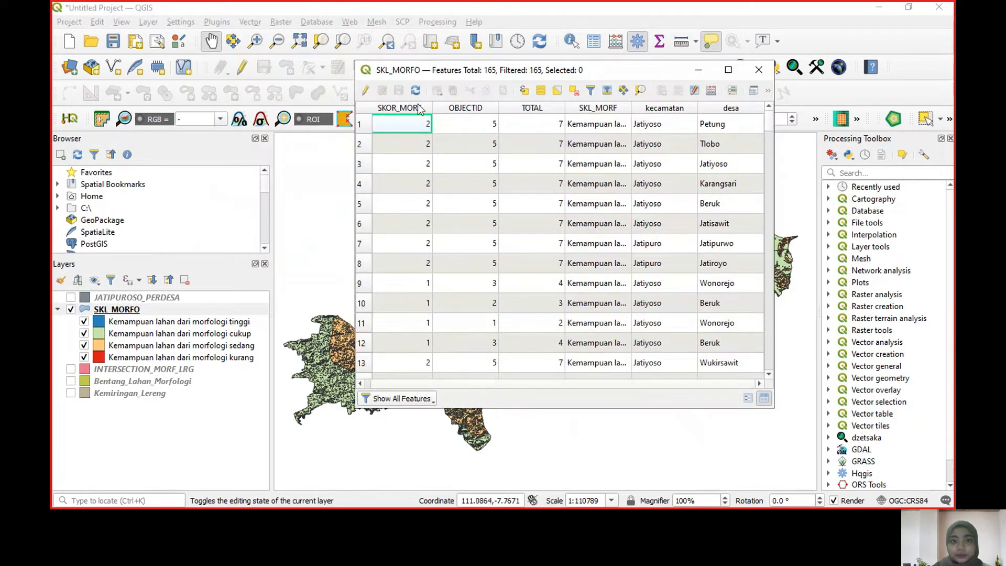
{"action": "left_click", "coordinate": [365, 90]}
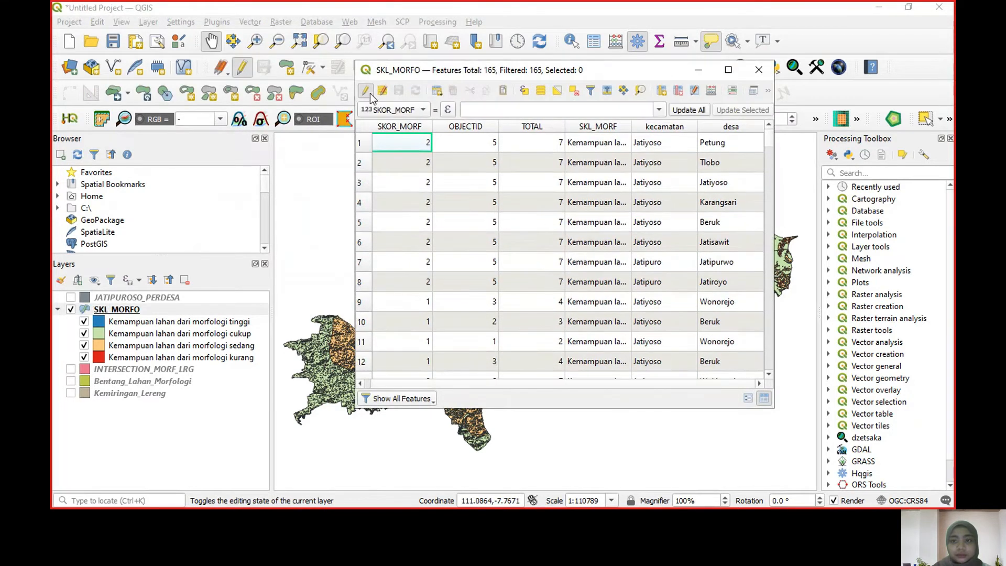
Add a decimal number field named LUAS with length 10 and precision 3 to the SKL_MORFO table.
{"action": "left_click", "coordinate": [662, 90]}
{"action": "type", "text": "luas"}
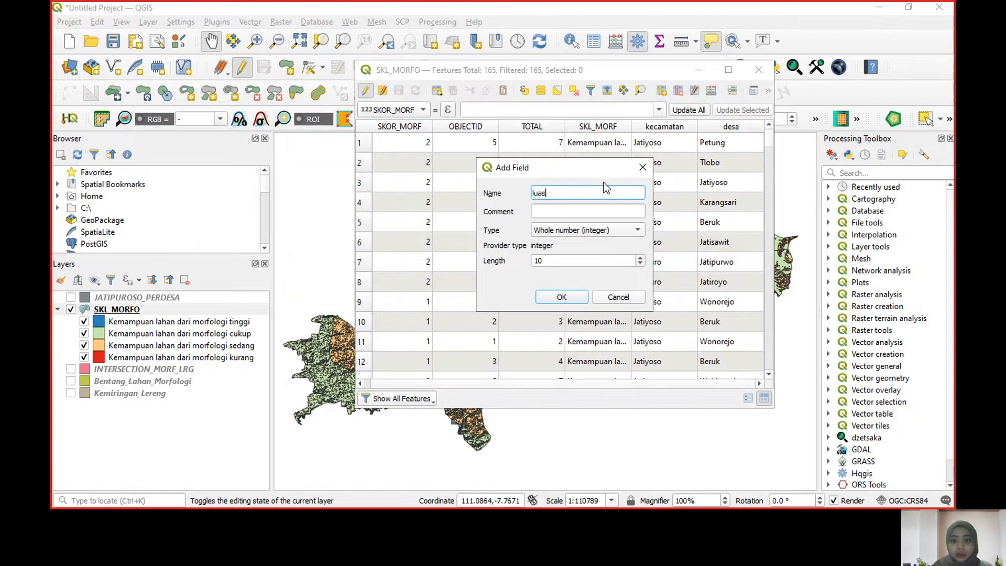
{"action": "key", "text": "BackSpace"}
{"action": "key", "text": "BackSpace"}
{"action": "key", "text": "BackSpace"}
{"action": "type", "text": "LUAS"}
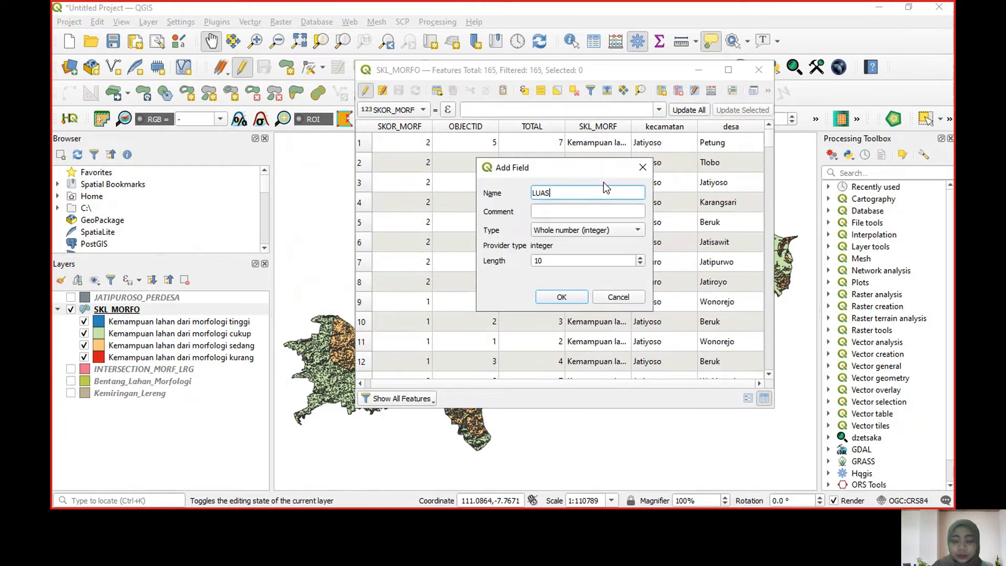
{"action": "left_click", "coordinate": [635, 231]}
{"action": "left_click", "coordinate": [635, 257]}
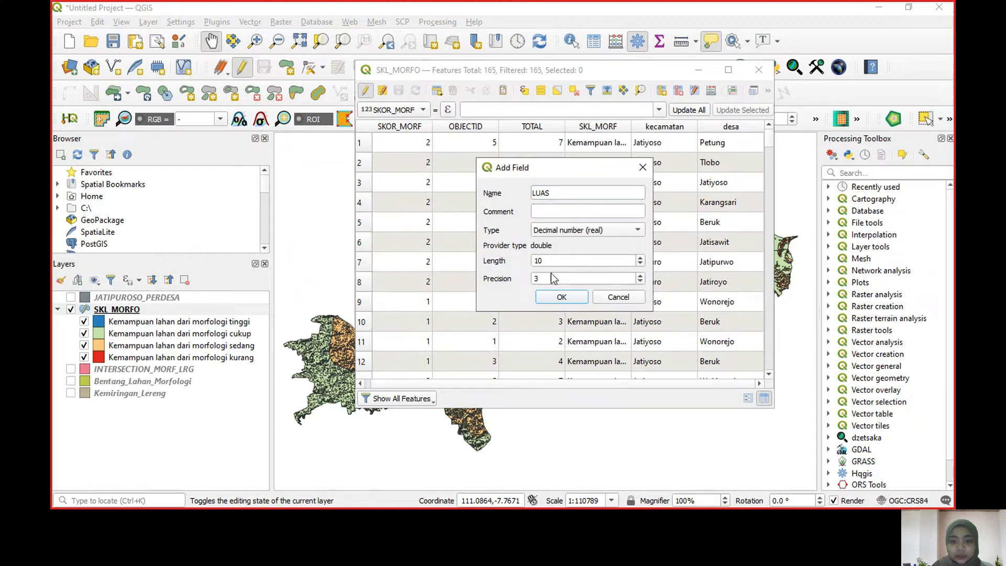
{"action": "left_click", "coordinate": [561, 297]}
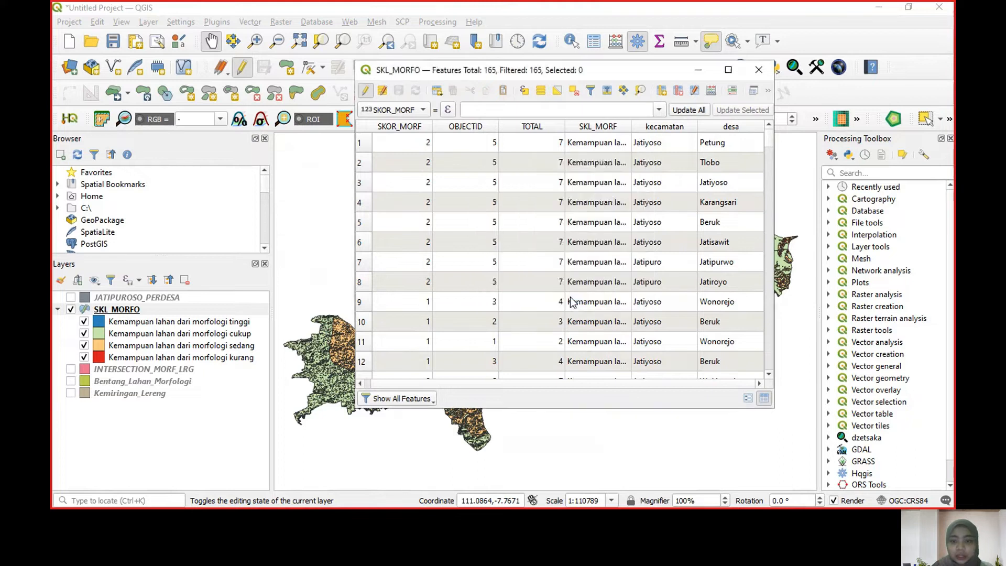
{"action": "left_click_drag", "start_coordinate": [640, 387], "coordinate": [692, 410]}
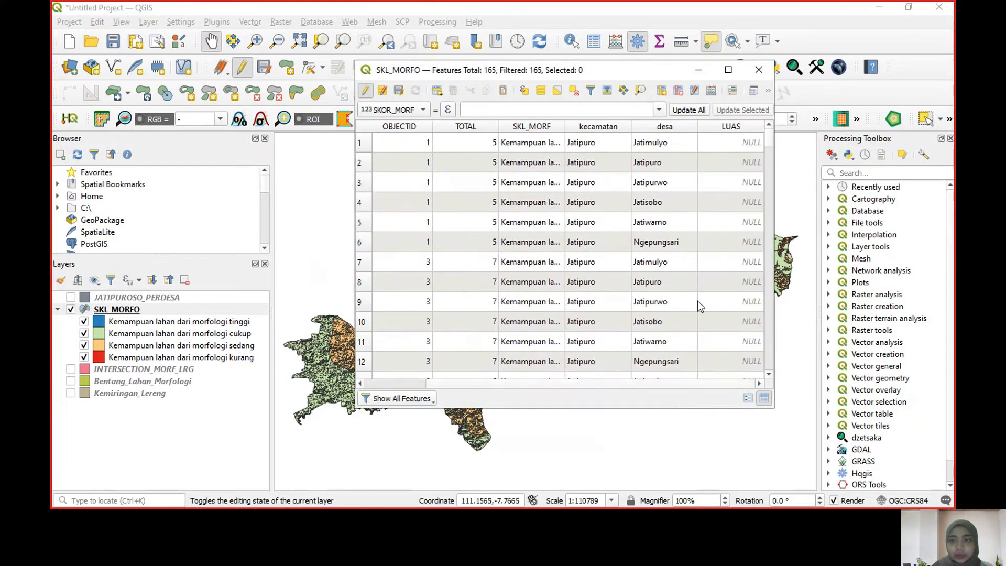
Update the existing LUAS field for all features with the $area geometry expression in the Field Calculator.
{"action": "left_click", "coordinate": [711, 90]}
{"action": "left_click", "coordinate": [504, 103]}
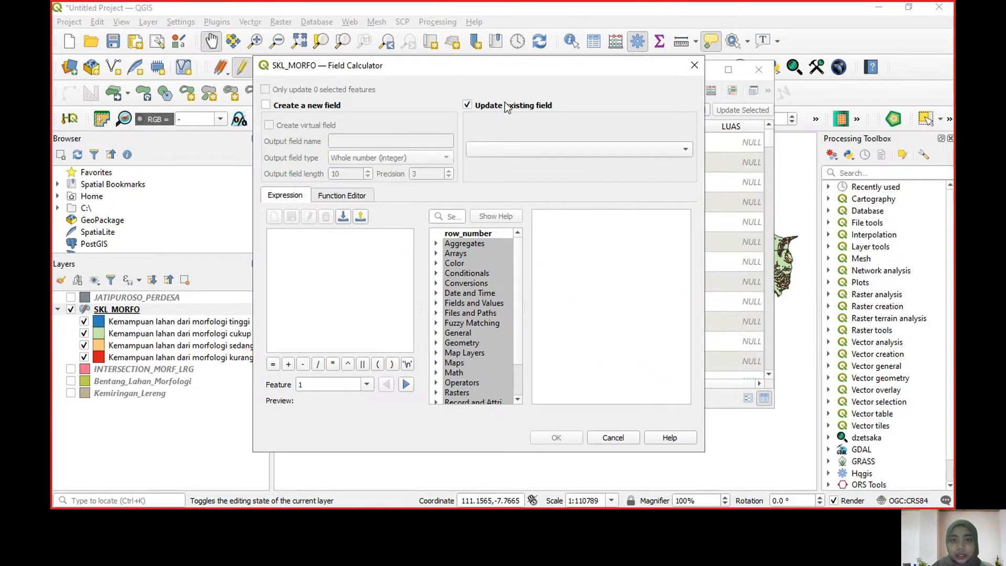
{"action": "left_click", "coordinate": [533, 153]}
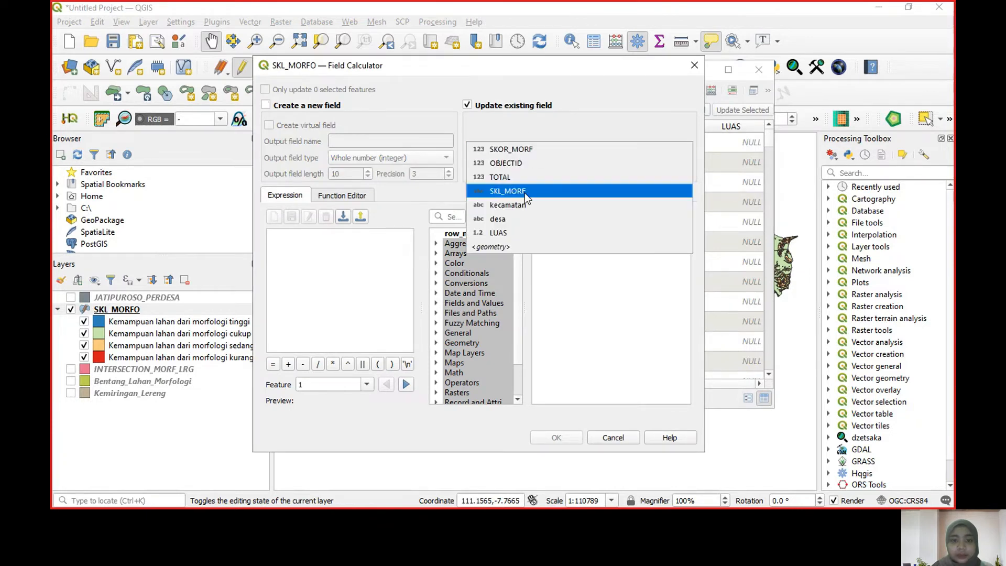
{"action": "left_click", "coordinate": [522, 232]}
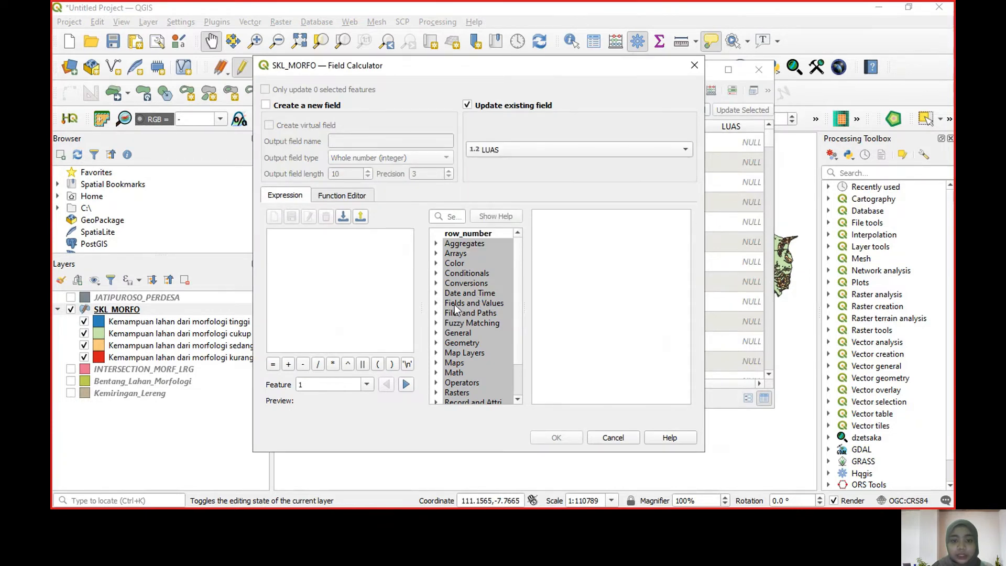
{"action": "left_click", "coordinate": [437, 342]}
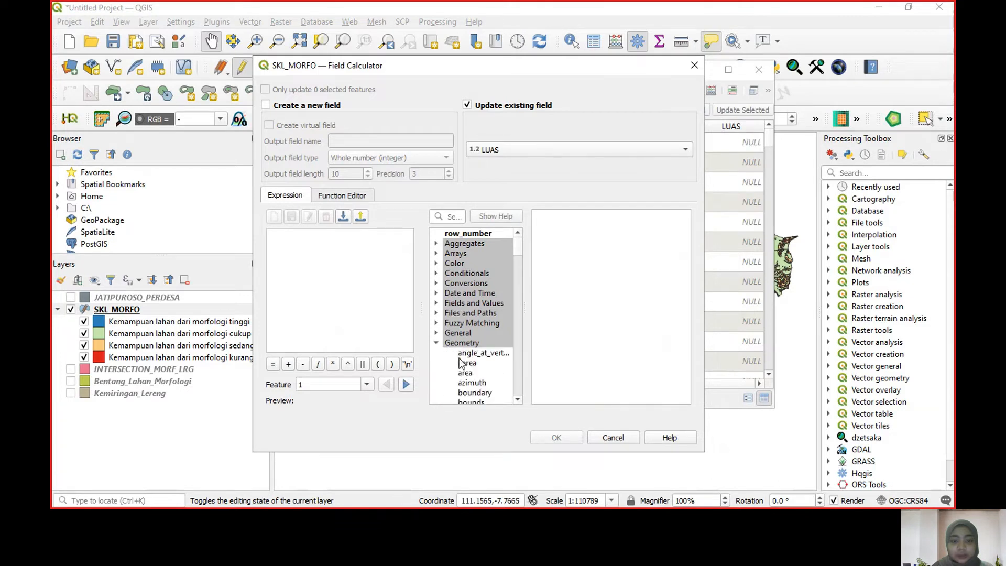
{"action": "left_click", "coordinate": [465, 364]}
{"action": "double_click", "coordinate": [465, 363]}
{"action": "left_click", "coordinate": [572, 441]}
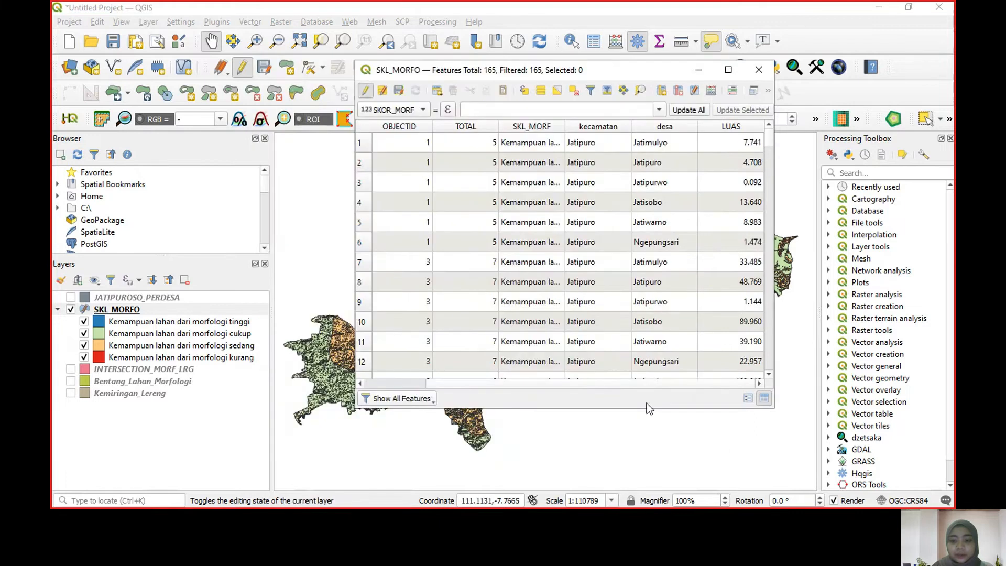
Save the SKL_MORFO table edits, end editing and close the attribute table.
{"action": "mouse_move", "coordinate": [766, 151]}
{"action": "left_mouse_down"}
{"action": "mouse_move", "coordinate": [769, 367]}
{"action": "mouse_move", "coordinate": [754, 137]}
{"action": "left_mouse_up"}
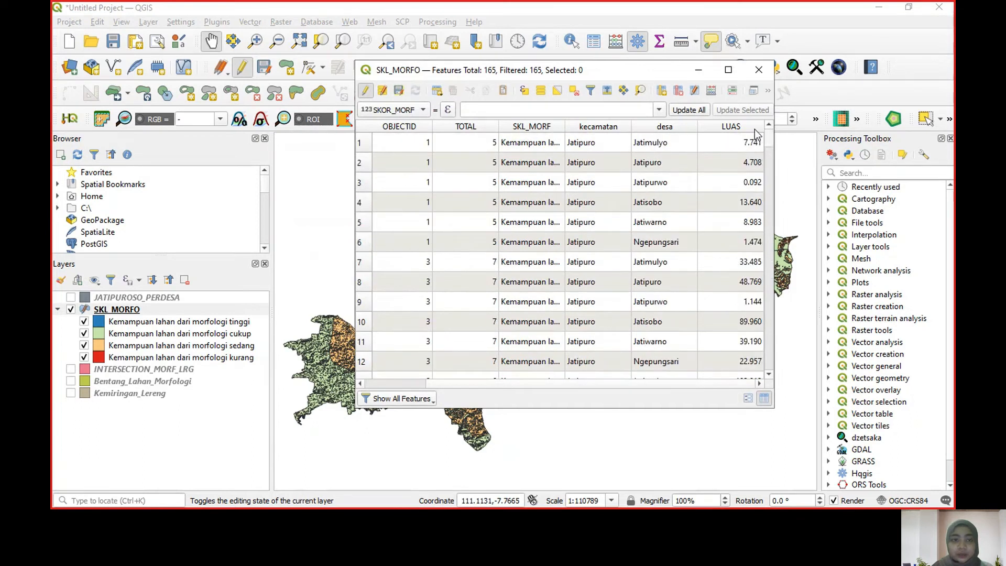
{"action": "left_click", "coordinate": [398, 96]}
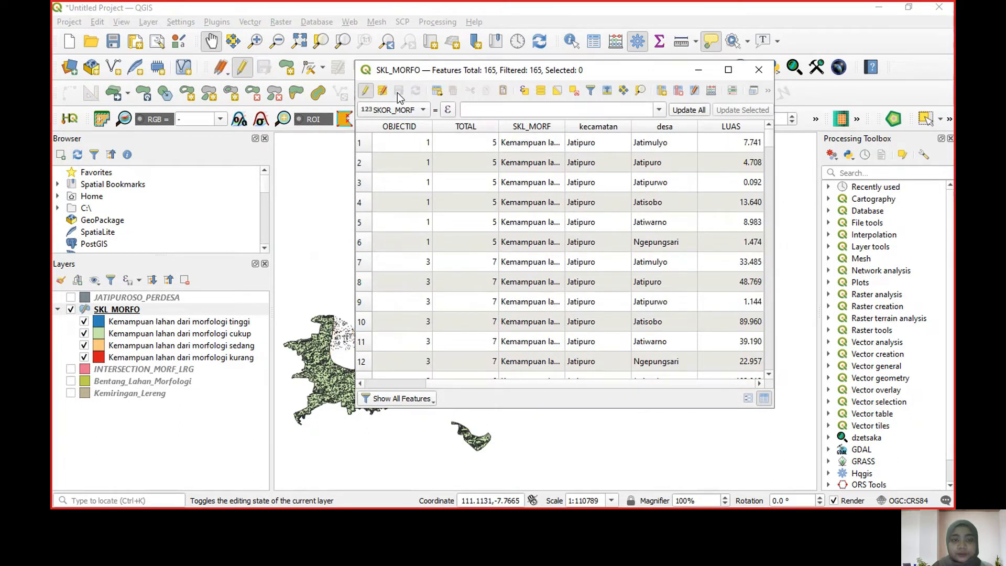
{"action": "left_click", "coordinate": [366, 91]}
{"action": "left_click", "coordinate": [750, 69]}
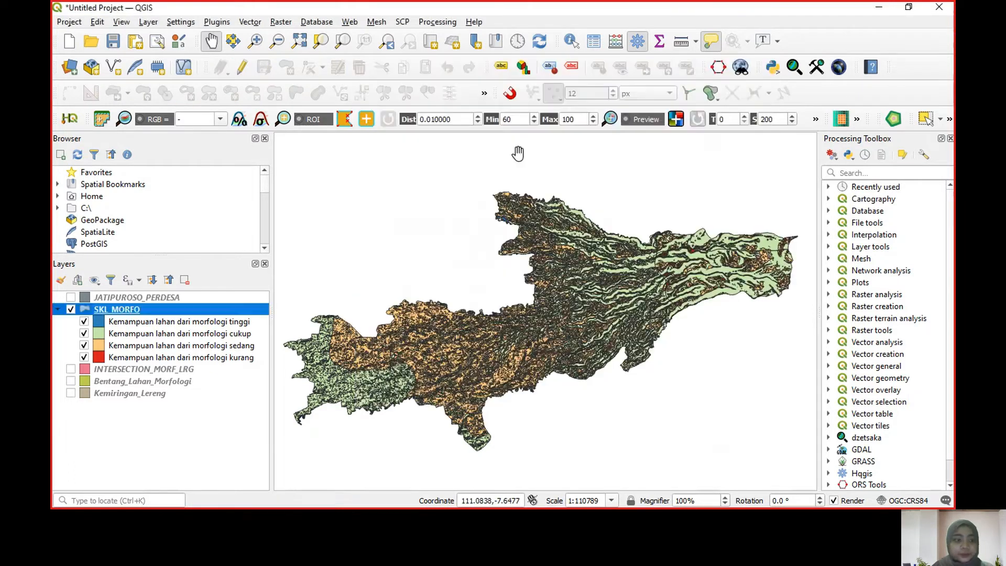
Export the SKL_MORFO layer as a Comma Separated Value file named CSV_LUAS_SKL_MORFO in the SKL_MORFOLOGI folder.
{"action": "right_click", "coordinate": [213, 309]}
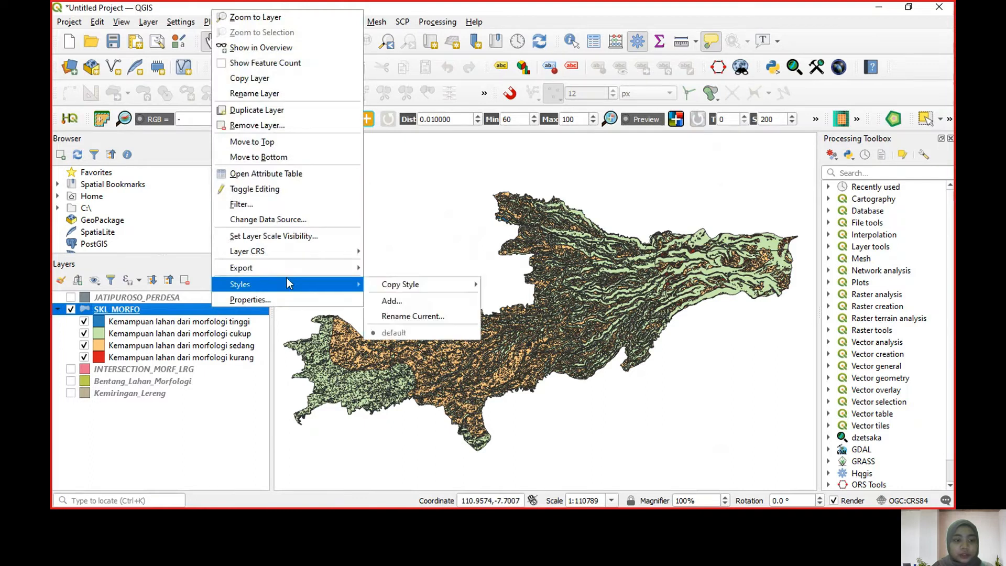
{"action": "mouse_move", "coordinate": [336, 268]}
{"action": "left_click", "coordinate": [413, 263]}
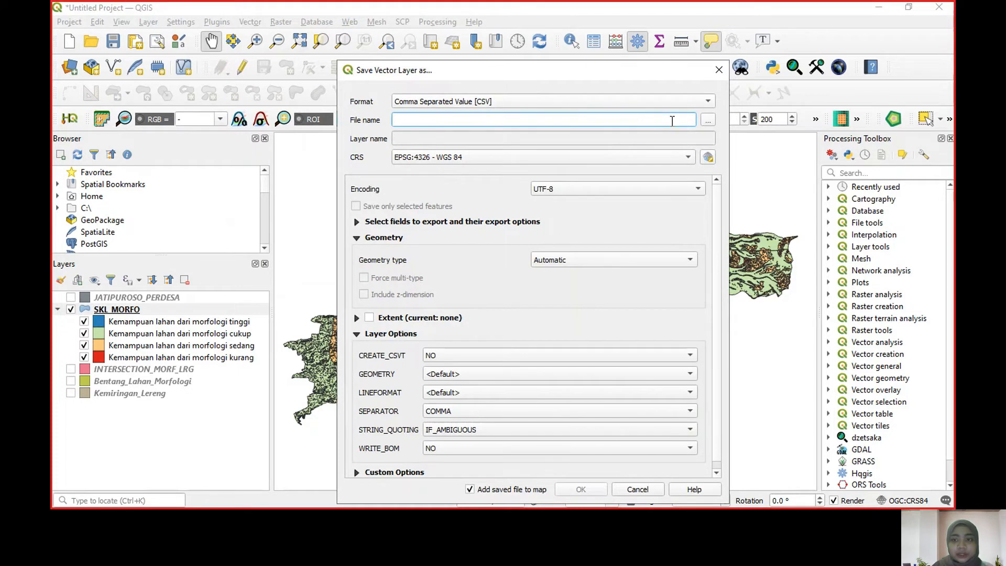
{"action": "left_click", "coordinate": [706, 104]}
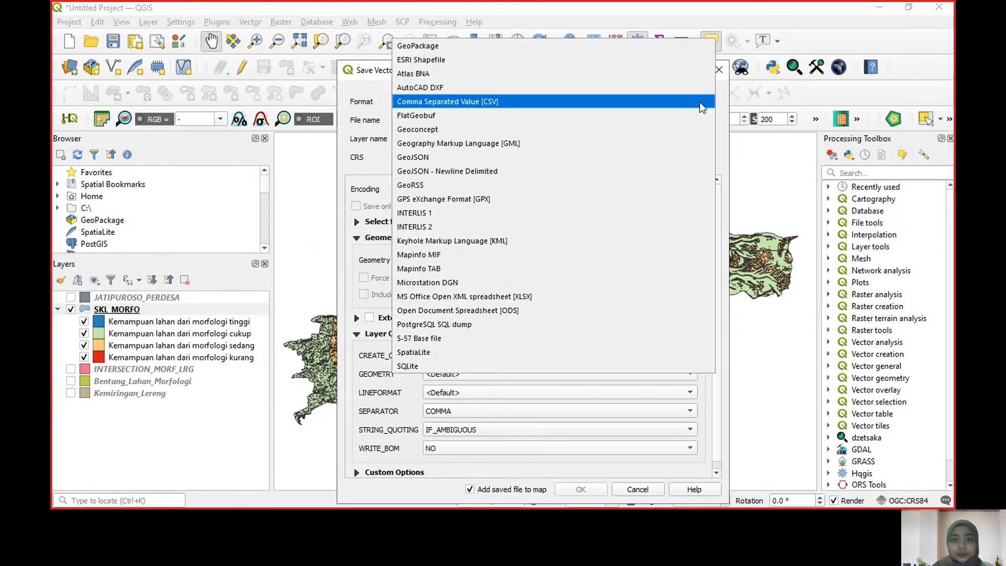
{"action": "left_click", "coordinate": [699, 101]}
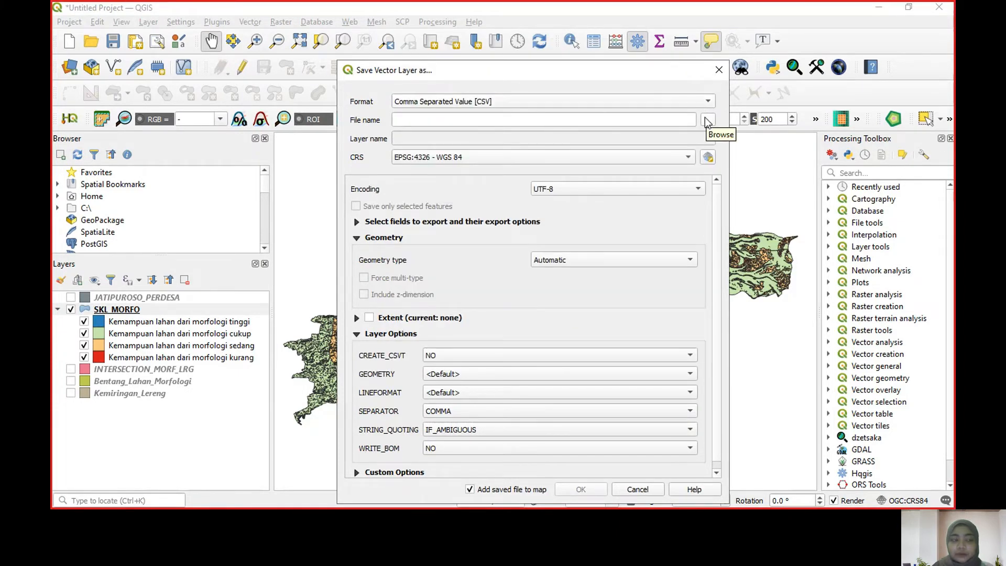
{"action": "left_click", "coordinate": [706, 119]}
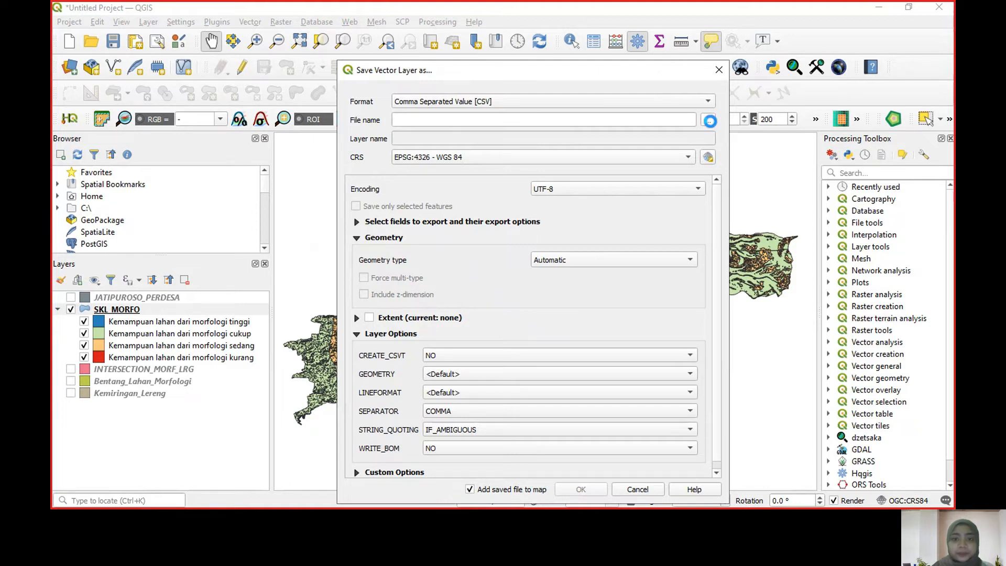
{"action": "type", "text": "CSV_LUAS_SKL_MORFO"}
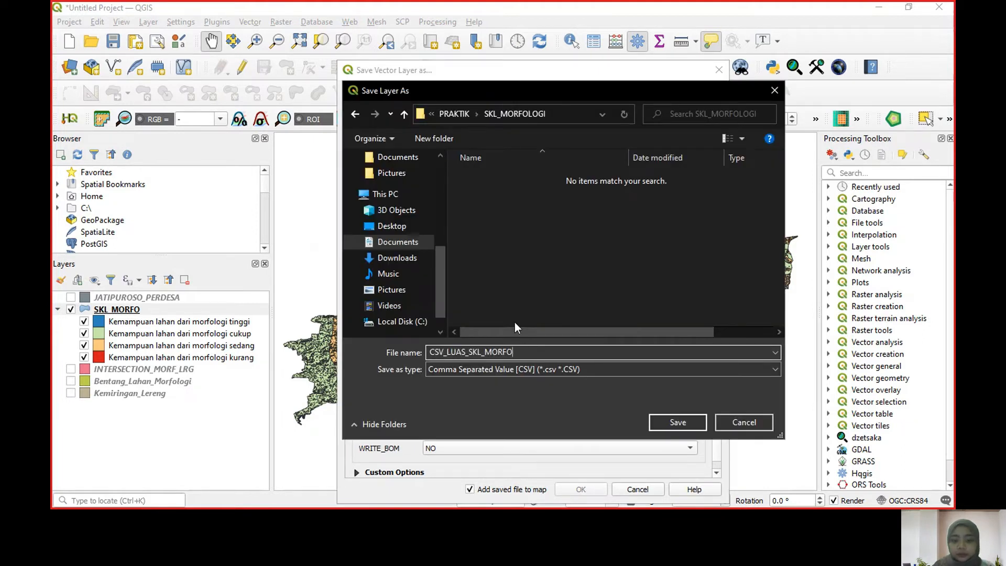
{"action": "left_click", "coordinate": [659, 416]}
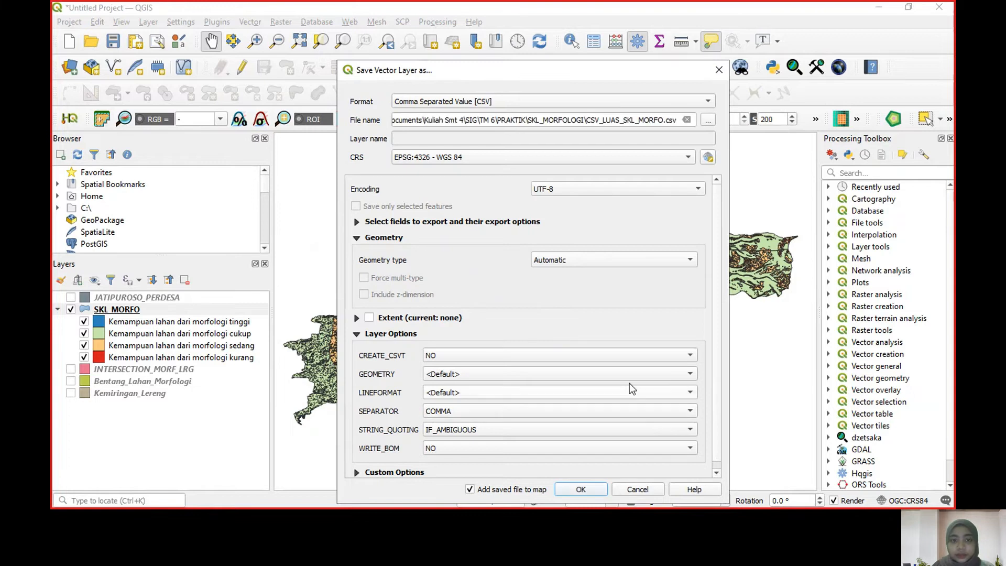
{"action": "left_click", "coordinate": [580, 489]}
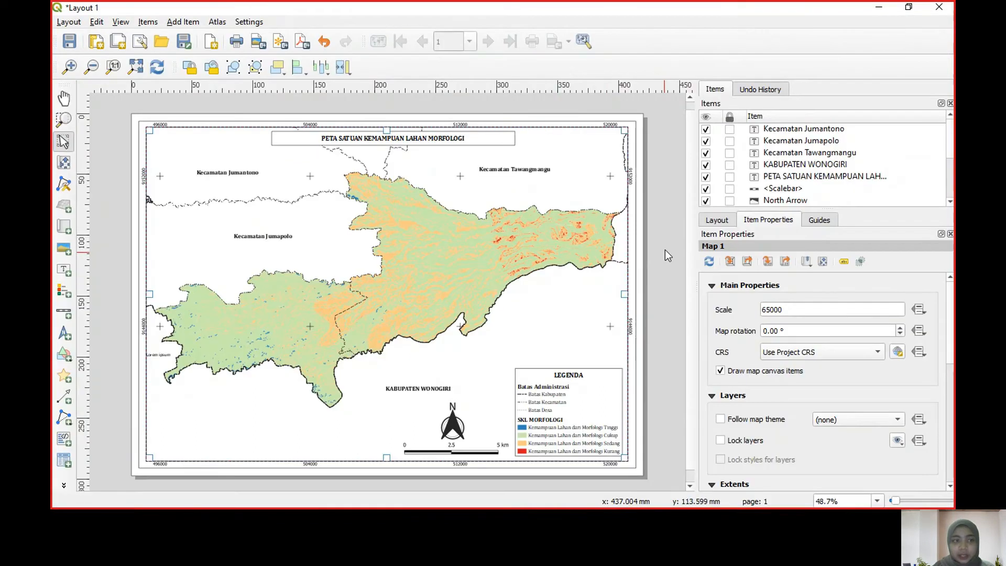
Deselect the main map item in the morphology print layout.
{"action": "left_click", "coordinate": [665, 249]}
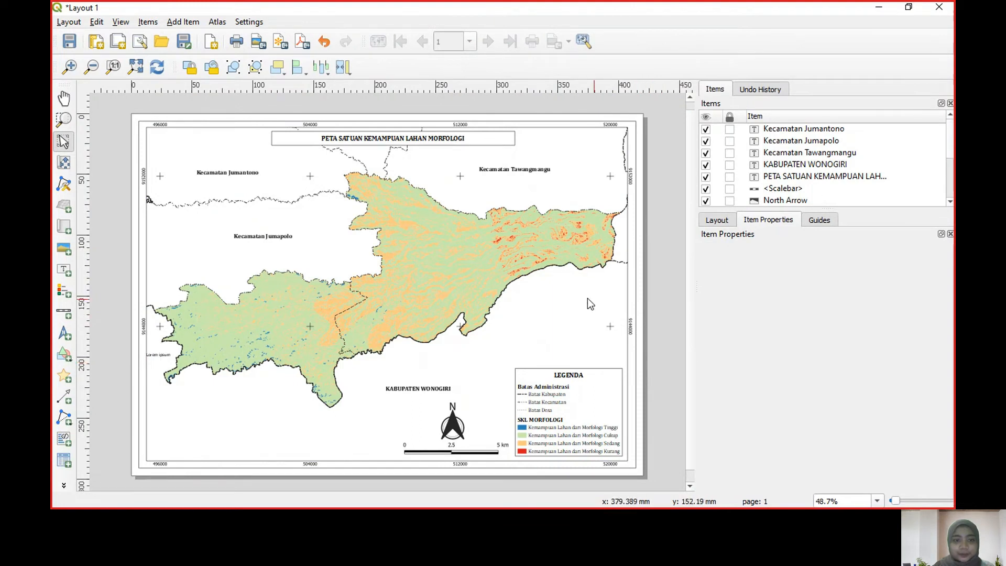
Export the morphology print layout as a JPG image named PETA SKL MORFOLOGI in the SKL_MORFOLOGI folder.
{"action": "left_click", "coordinate": [66, 25]}
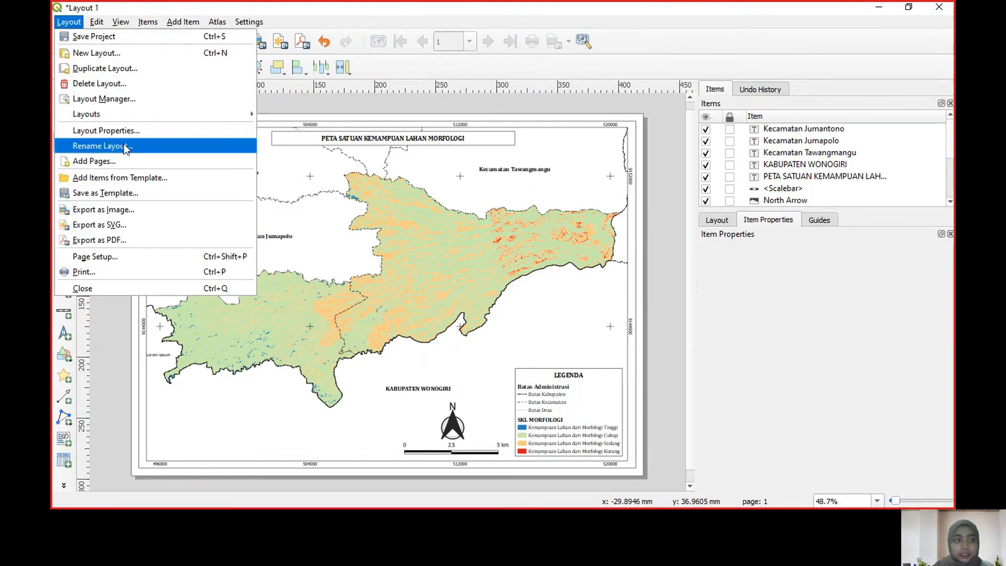
{"action": "left_click", "coordinate": [134, 207]}
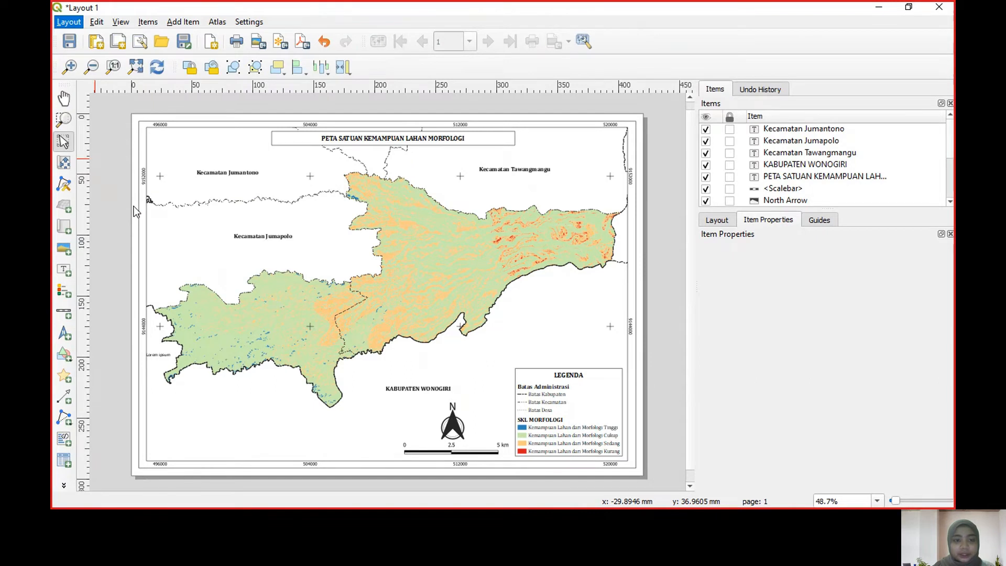
{"action": "type", "text": "S"}
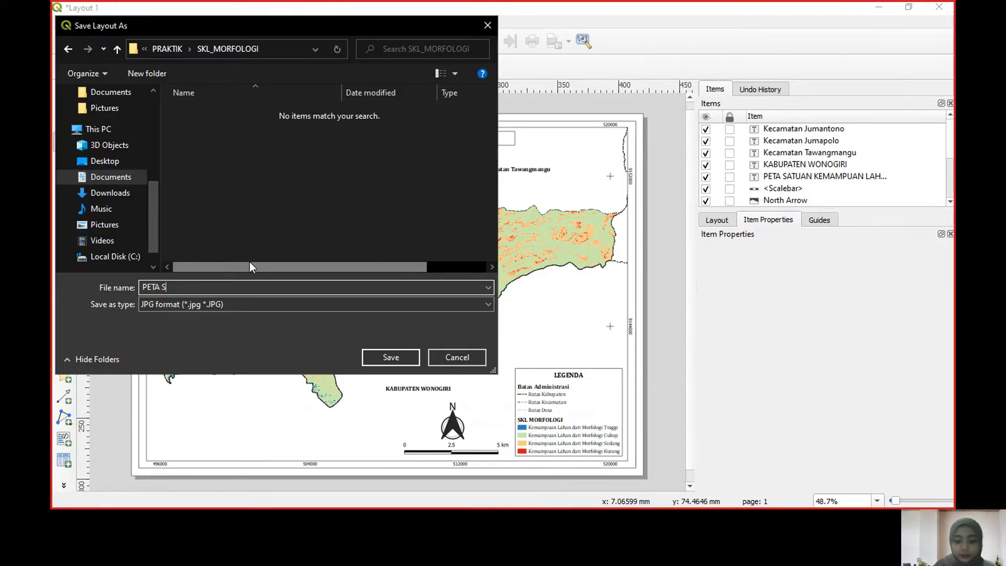
{"action": "type", "text": "KL MORFOLOGI"}
{"action": "key", "text": "Return"}
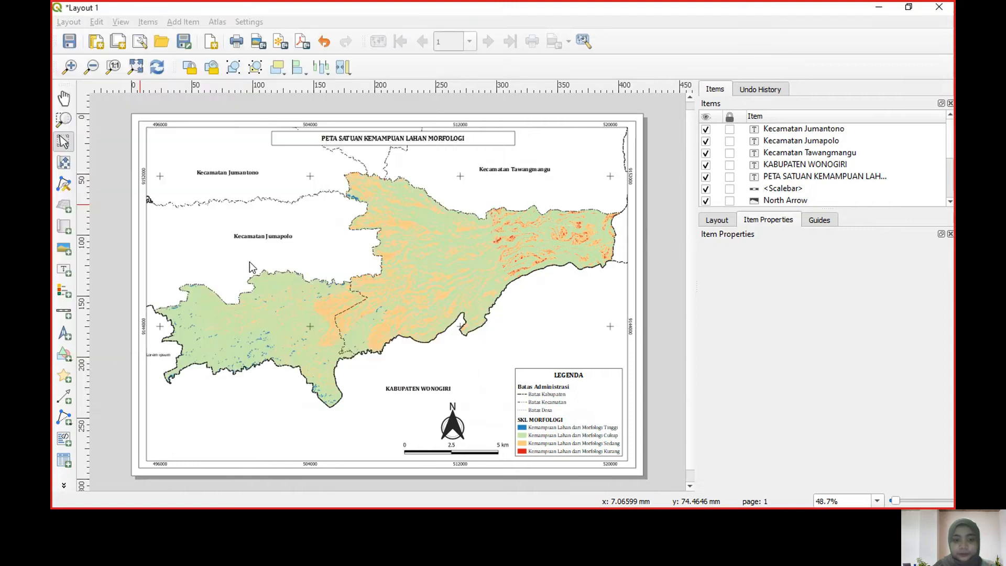
{"action": "left_click", "coordinate": [547, 380]}
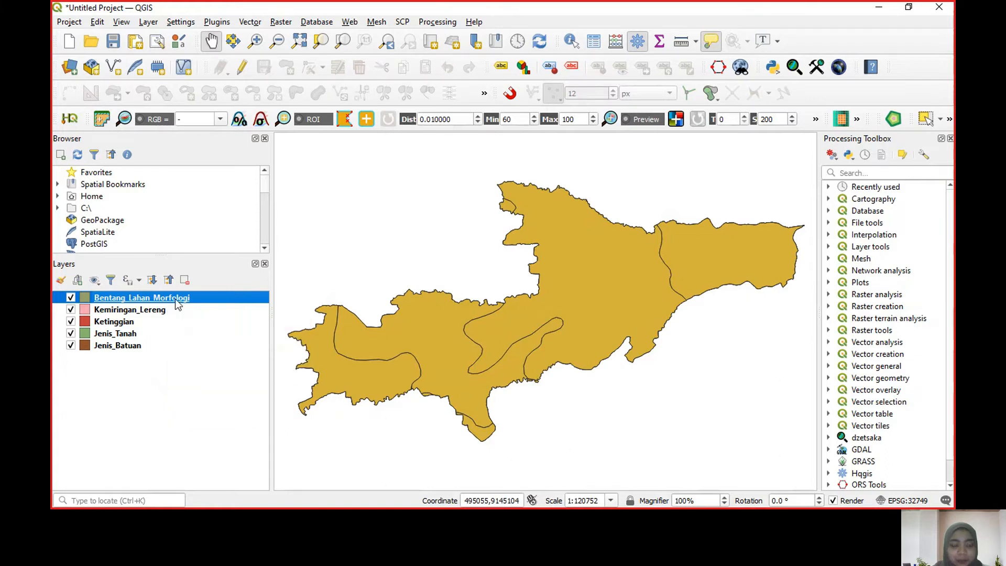
Examine the landform attributes of the Bentang_Lahan_Morfologi layer in its attribute table, then close the table.
{"action": "double_click", "coordinate": [218, 296]}
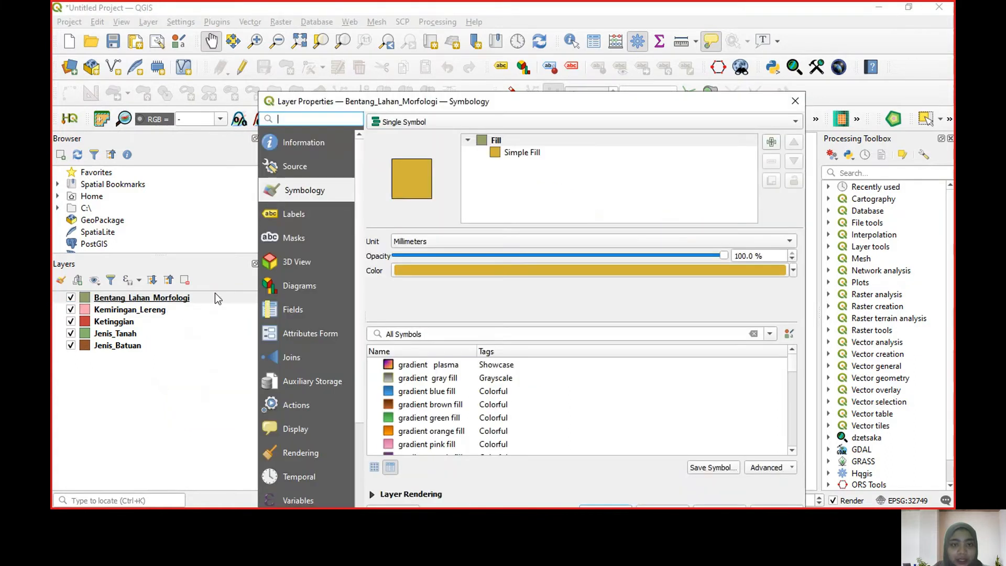
{"action": "left_click", "coordinate": [799, 105]}
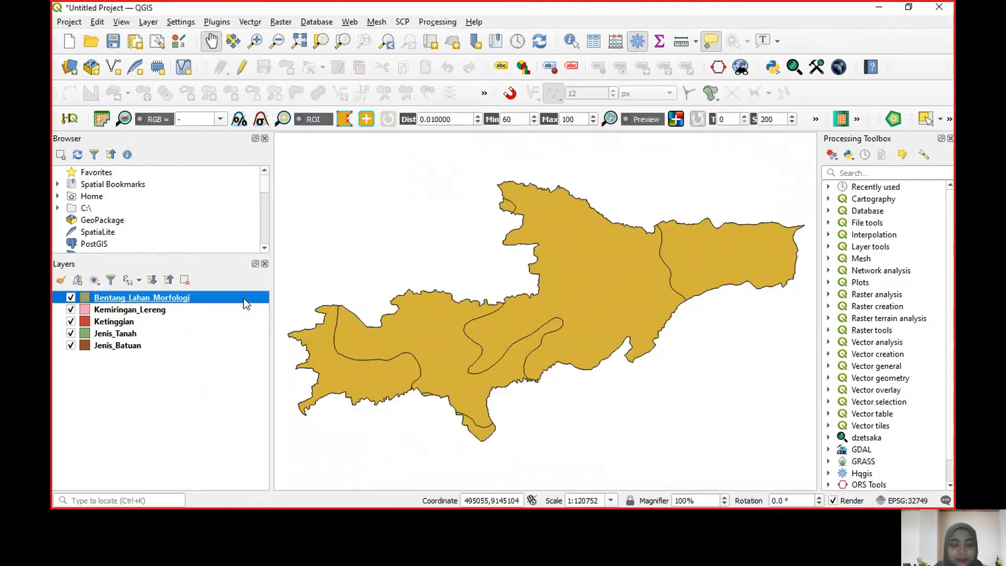
{"action": "right_click", "coordinate": [204, 301]}
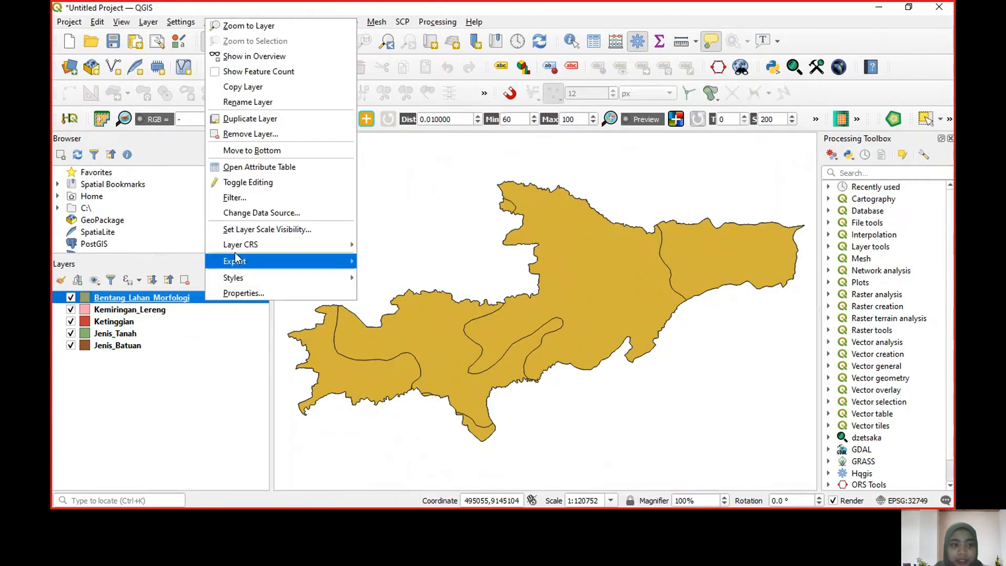
{"action": "left_click", "coordinate": [270, 168]}
{"action": "left_click_drag", "start_coordinate": [441, 384], "coordinate": [413, 371]}
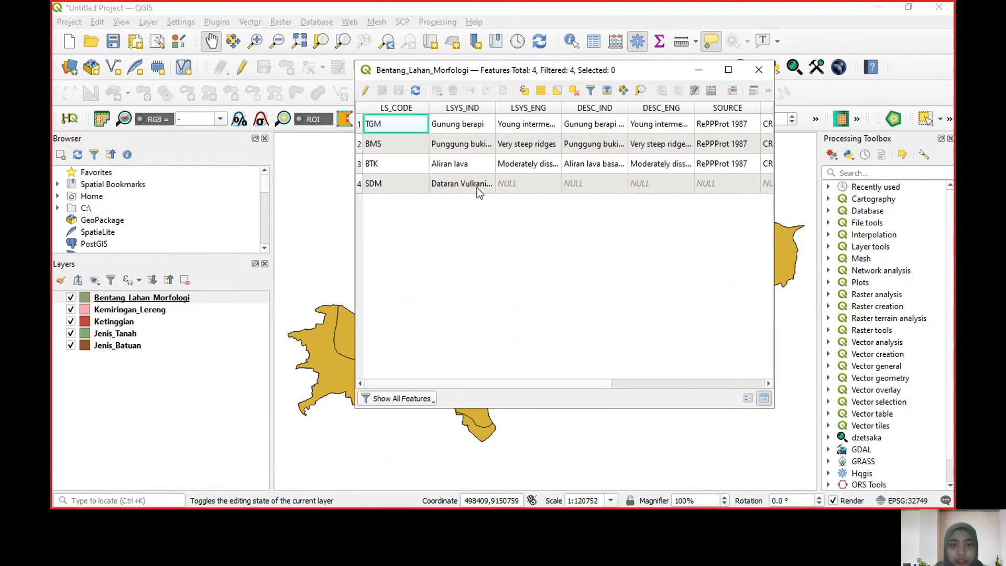
{"action": "left_click", "coordinate": [756, 70]}
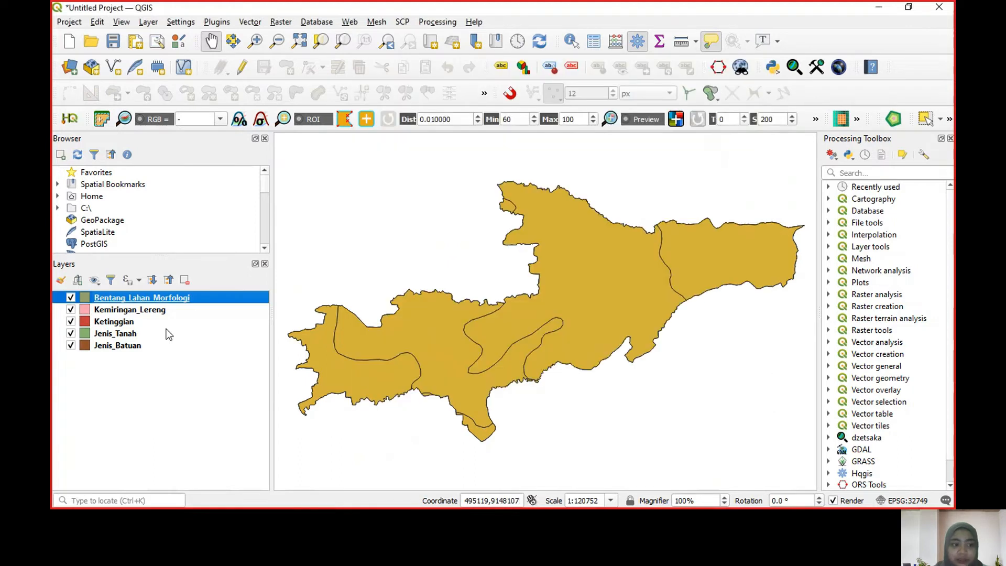
Examine the slope classes in the Kemiringan_Lereng attribute table, sorted by Ket and by OBJECTID, and close it.
{"action": "right_click", "coordinate": [159, 310]}
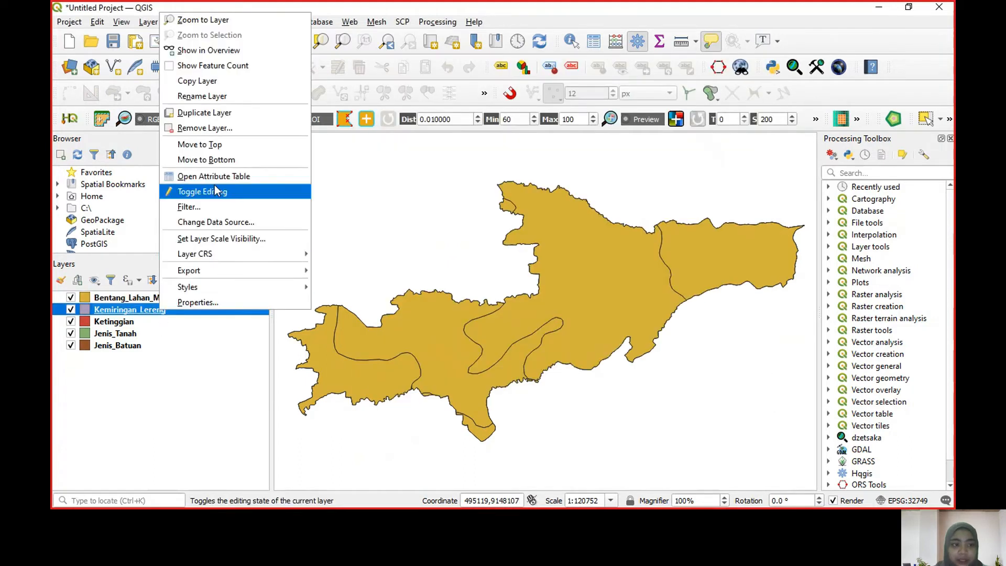
{"action": "left_click", "coordinate": [216, 181]}
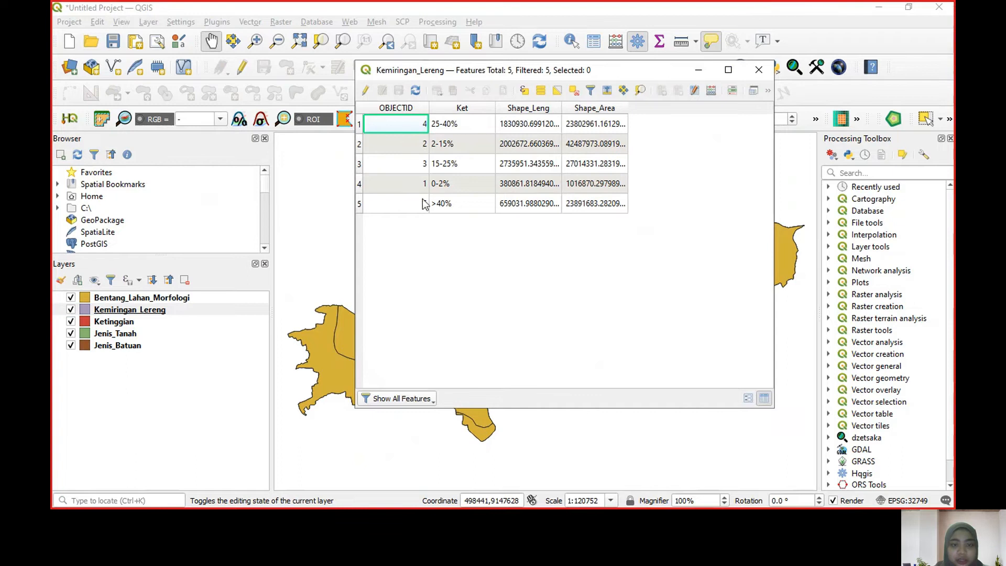
{"action": "left_click", "coordinate": [481, 107]}
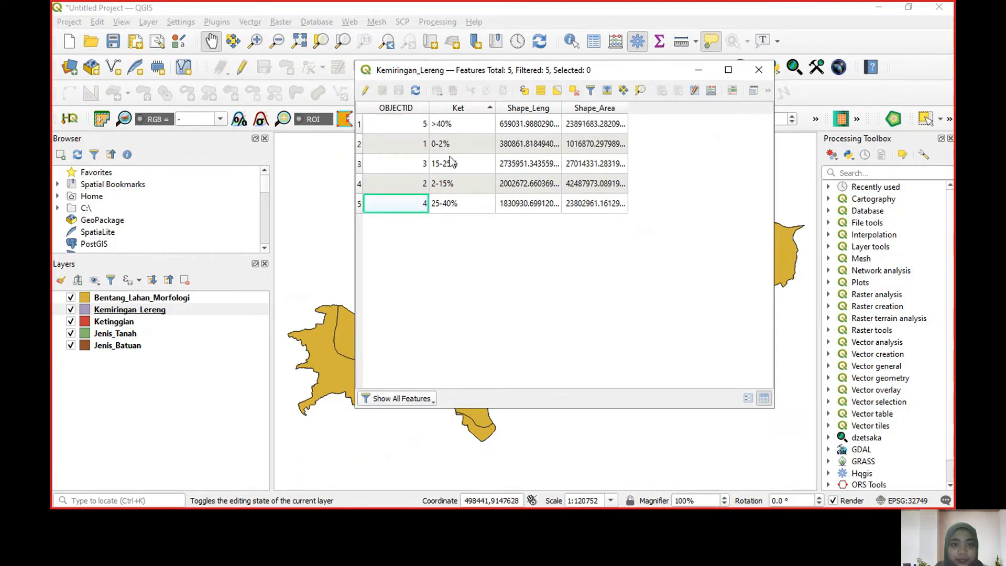
{"action": "left_click", "coordinate": [423, 110]}
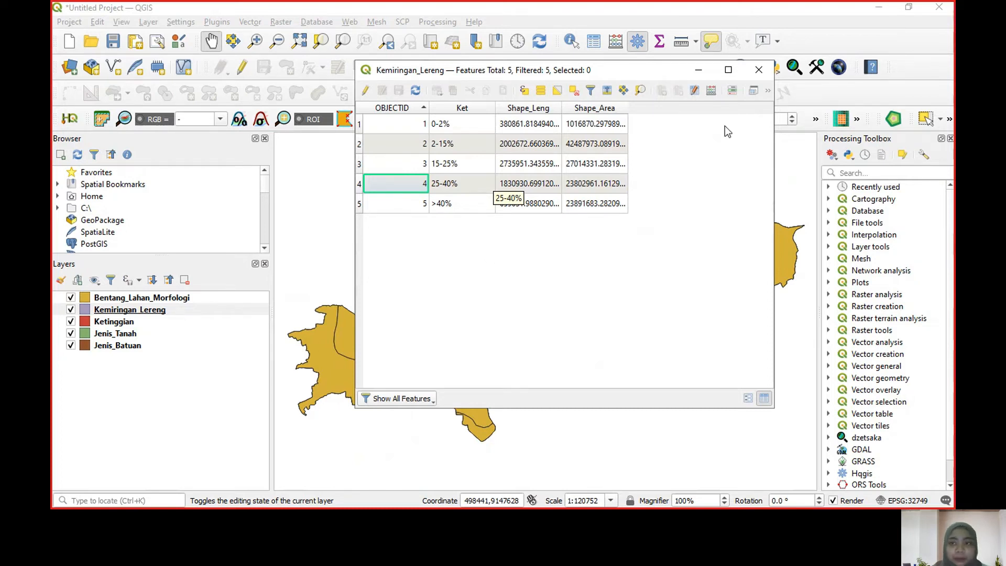
{"action": "left_click", "coordinate": [762, 75]}
Examine the elevation classes in the Ketinggian attribute table, sorted by Skor_Topo, and close it.
{"action": "left_click", "coordinate": [194, 323]}
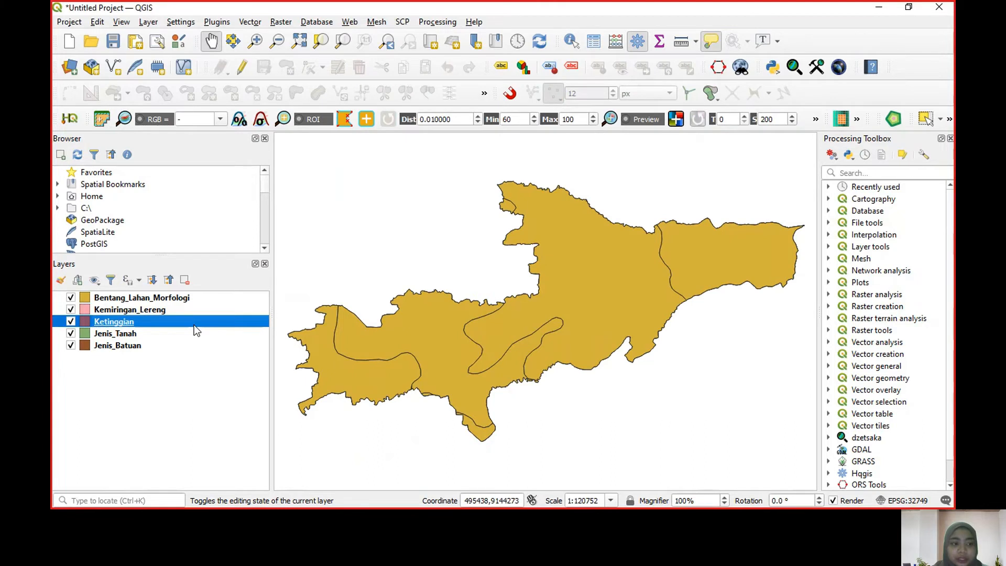
{"action": "right_click", "coordinate": [194, 325]}
{"action": "left_click", "coordinate": [293, 191]}
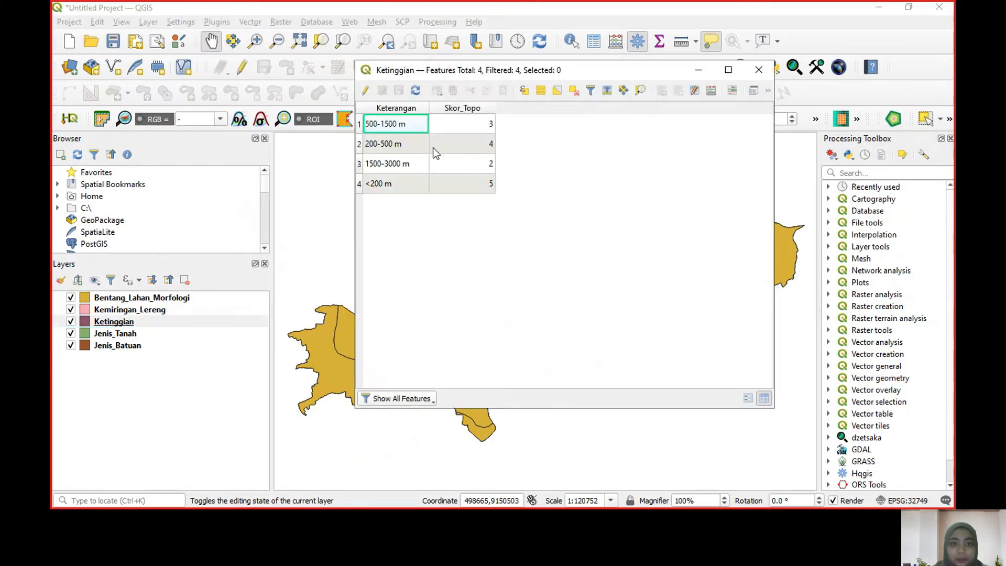
{"action": "left_click", "coordinate": [483, 108]}
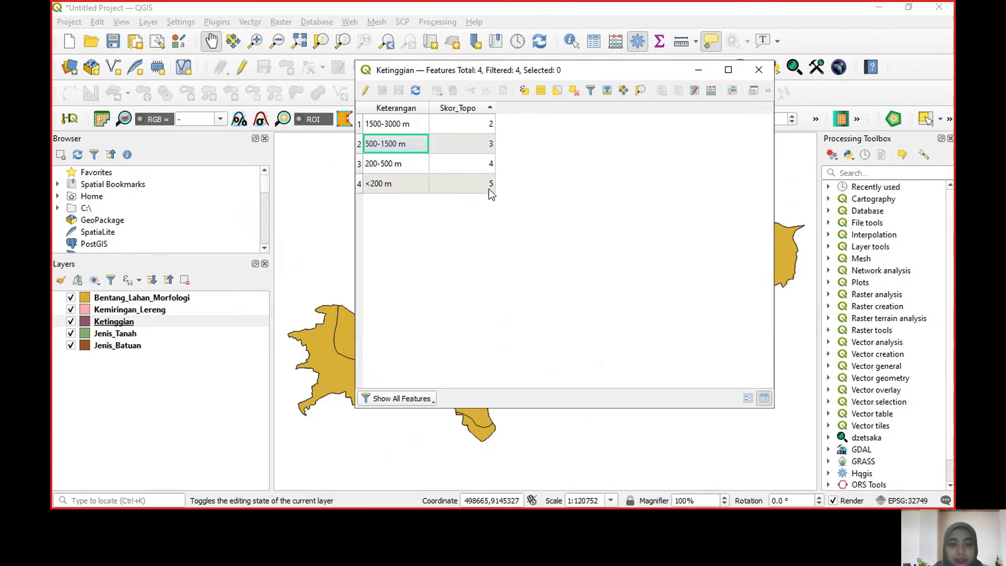
{"action": "left_click", "coordinate": [759, 69]}
Examine the Jenis_Tnh soil types and Skor_Tanah scores in the Jenis_Tanah attribute table, and close it.
{"action": "left_click", "coordinate": [157, 335]}
{"action": "right_click", "coordinate": [157, 334]}
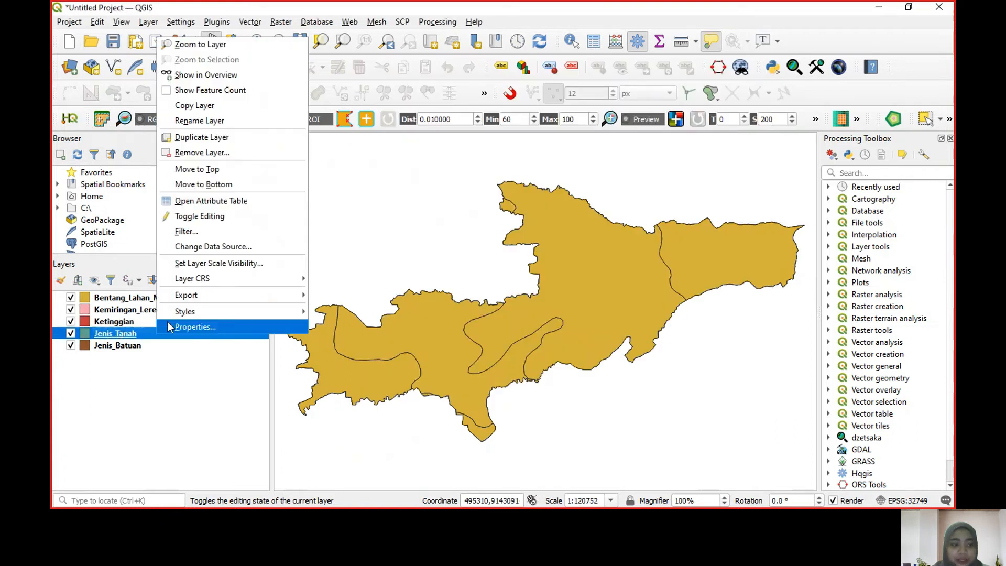
{"action": "left_click", "coordinate": [262, 202]}
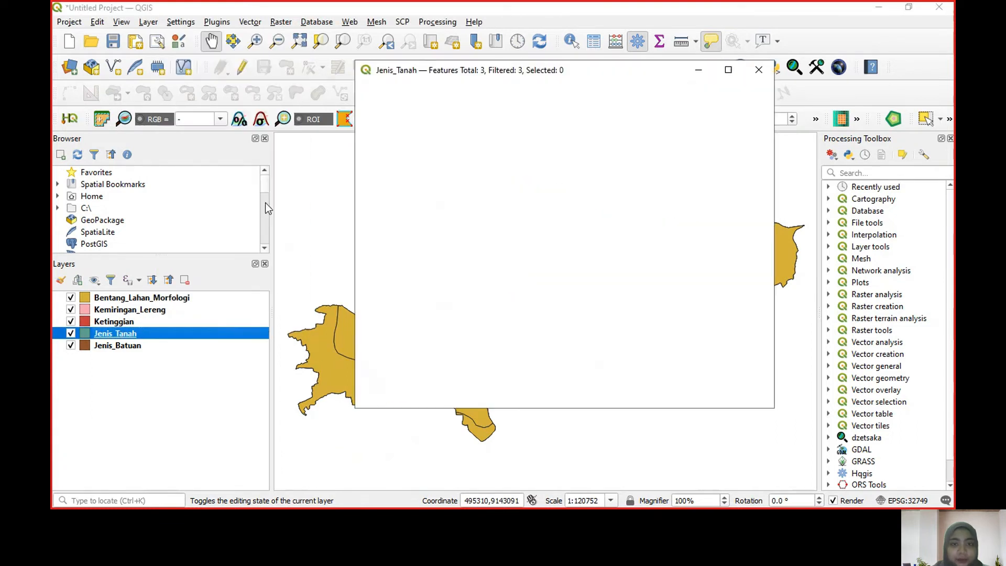
{"action": "left_click_drag", "start_coordinate": [505, 383], "coordinate": [763, 367]}
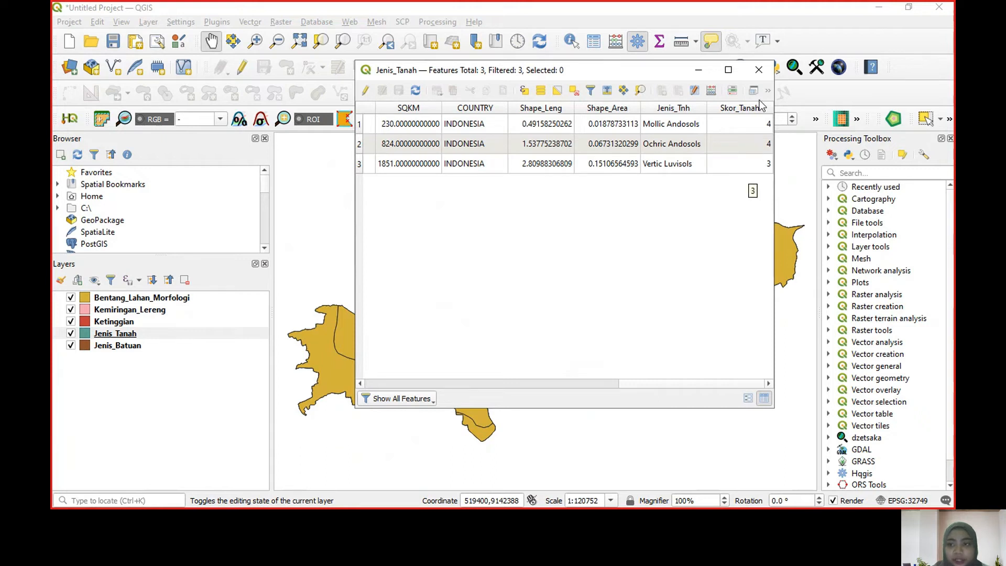
{"action": "left_click", "coordinate": [758, 69]}
Examine the rock formations and their scores in the Jenis_Batuan attribute table, sorted by SKOR_BATU, and close it.
{"action": "left_click", "coordinate": [187, 348]}
{"action": "right_click", "coordinate": [187, 348]}
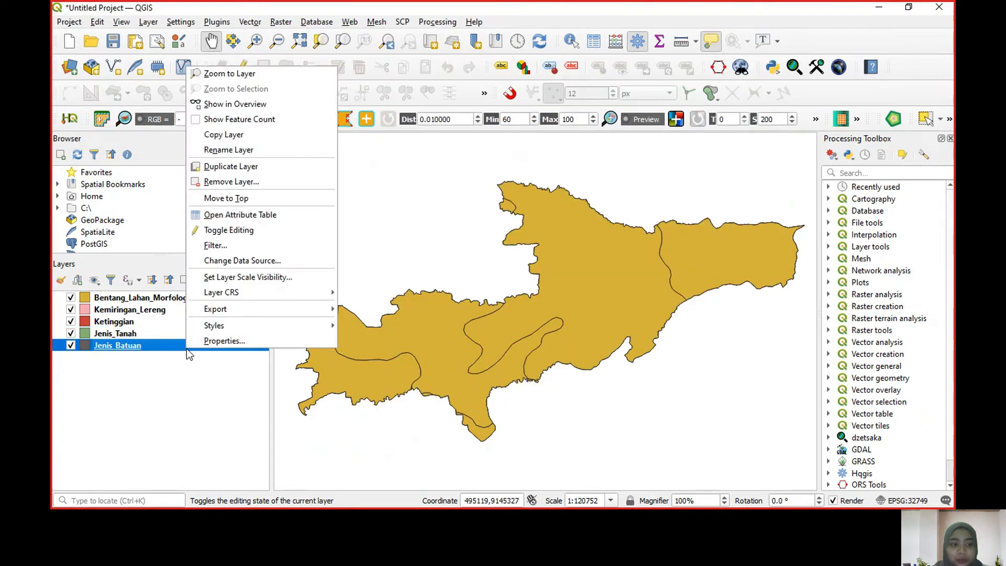
{"action": "left_click", "coordinate": [258, 215]}
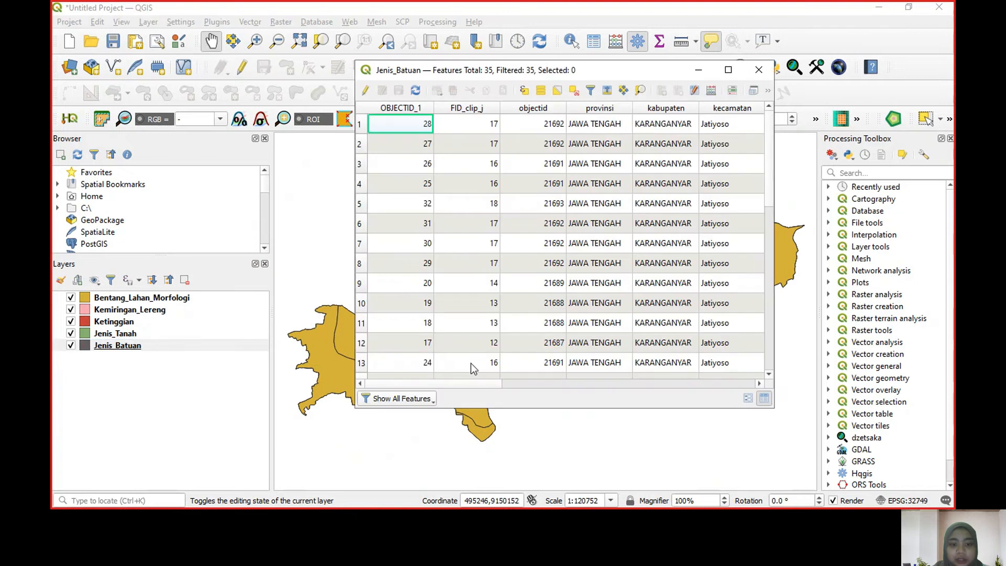
{"action": "left_click_drag", "start_coordinate": [472, 383], "coordinate": [731, 382]}
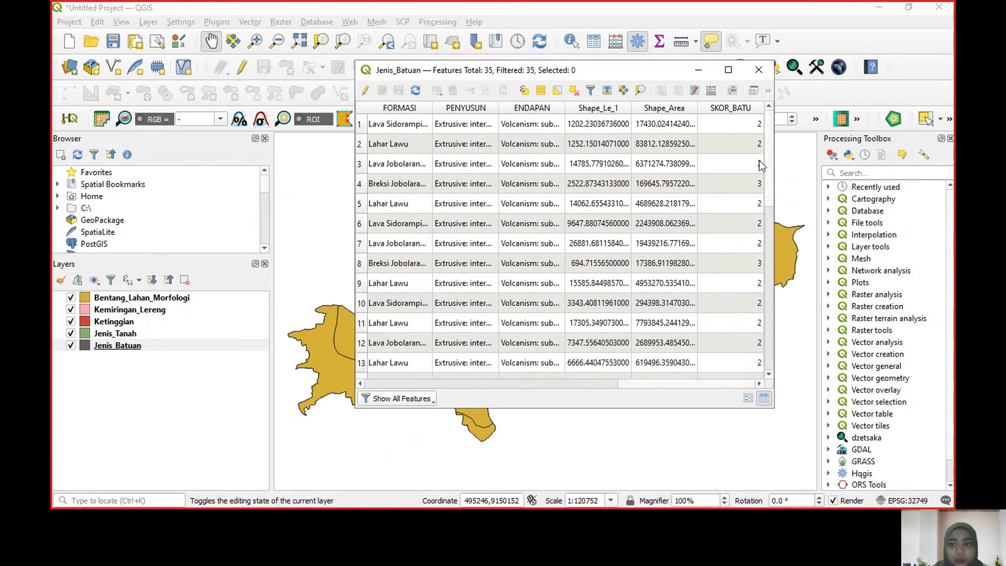
{"action": "left_click_drag", "start_coordinate": [768, 150], "coordinate": [755, 108]}
{"action": "left_click", "coordinate": [755, 108]}
{"action": "left_click", "coordinate": [759, 216]}
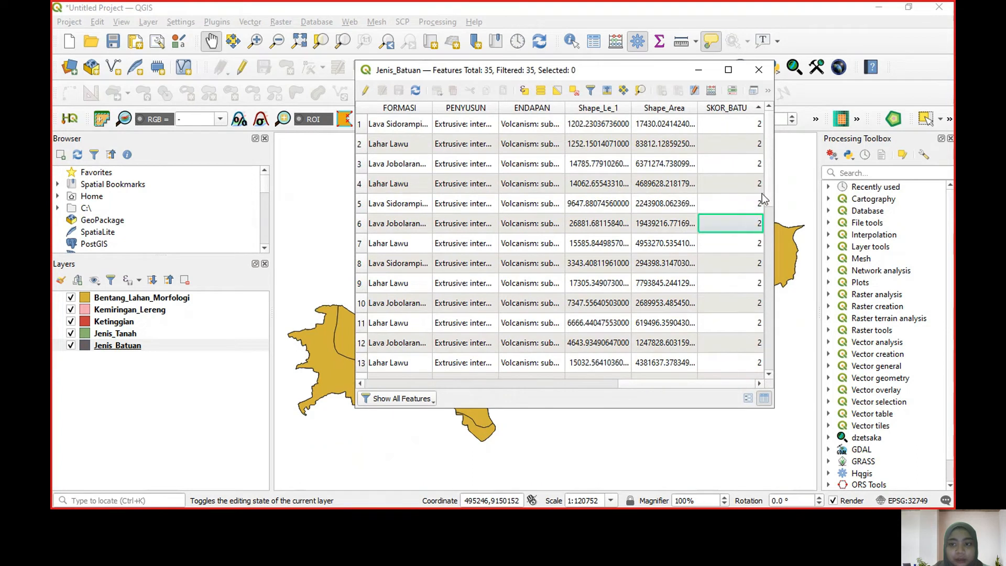
{"action": "left_click_drag", "start_coordinate": [770, 166], "coordinate": [782, 131]}
{"action": "scroll", "coordinate": [719, 386], "scroll_direction": "left", "scroll_amount": 1}
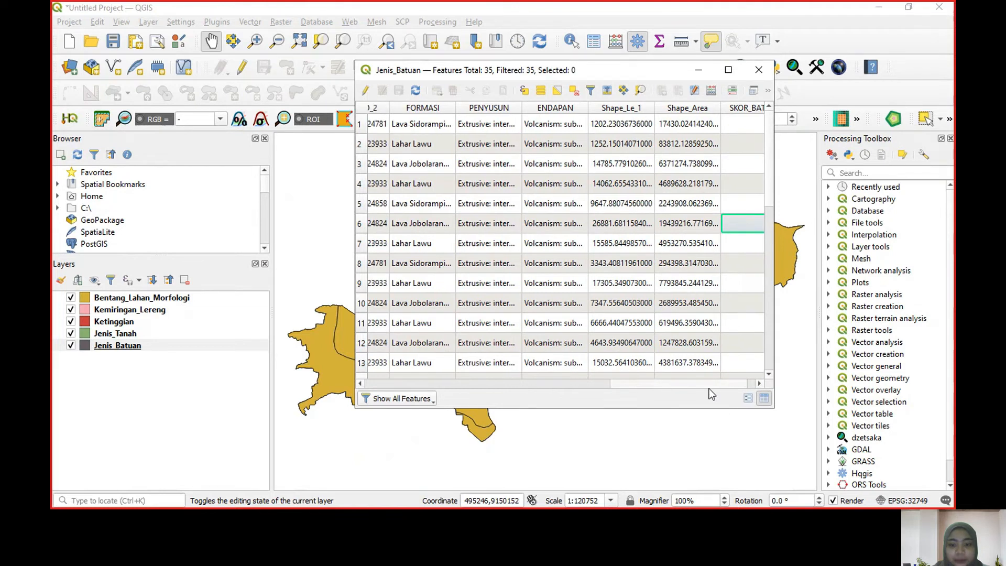
{"action": "mouse_move", "coordinate": [709, 388]}
{"action": "left_mouse_down"}
{"action": "mouse_move", "coordinate": [426, 401]}
{"action": "mouse_move", "coordinate": [720, 395]}
{"action": "left_mouse_up"}
{"action": "left_click", "coordinate": [730, 223]}
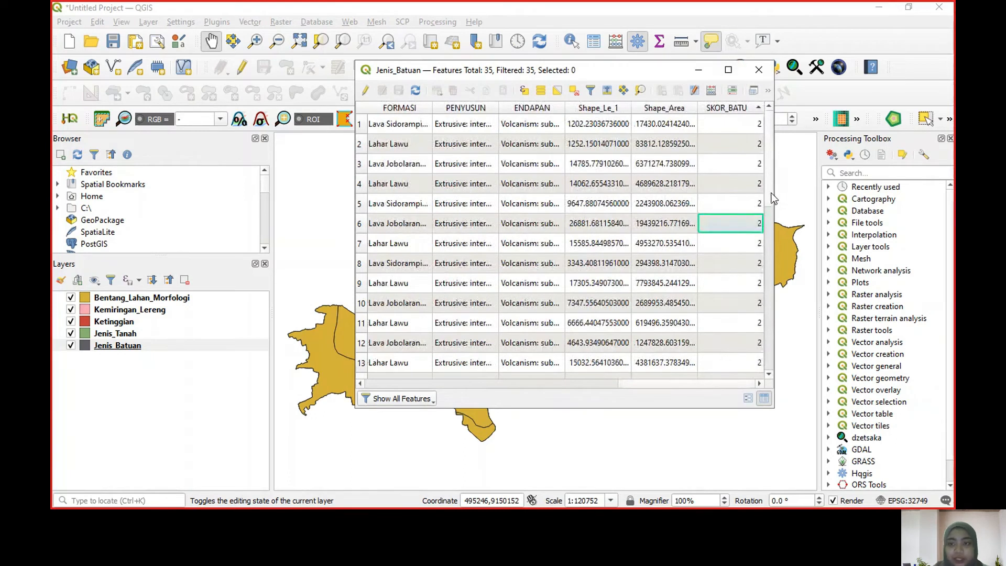
{"action": "left_click", "coordinate": [759, 69]}
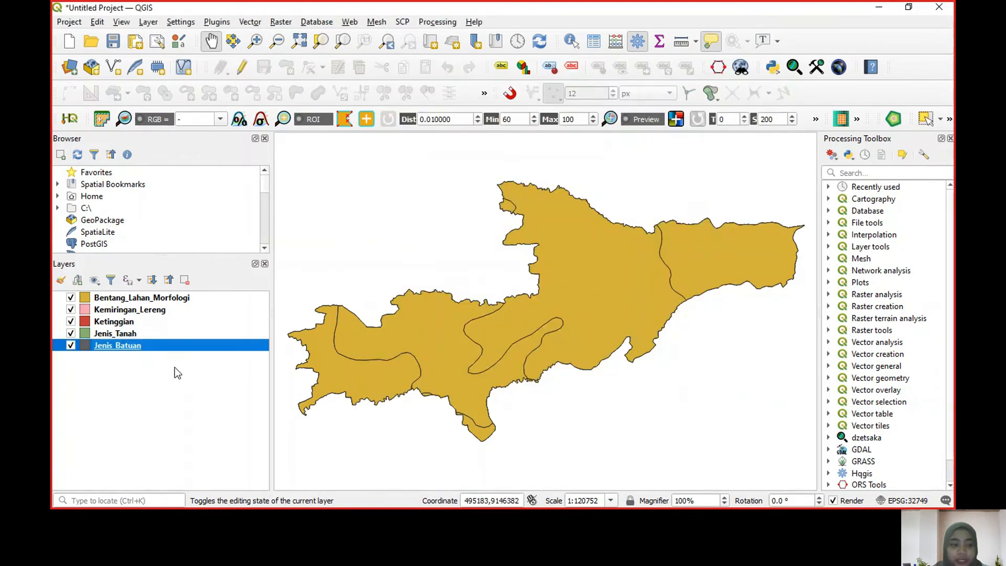
{"action": "left_click", "coordinate": [192, 299]}
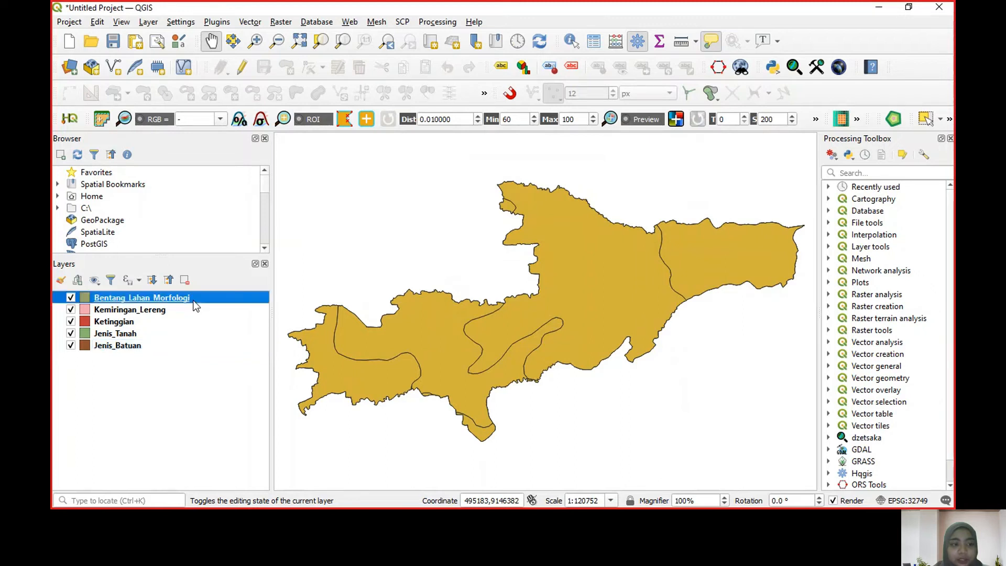
{"action": "left_click", "coordinate": [193, 313]}
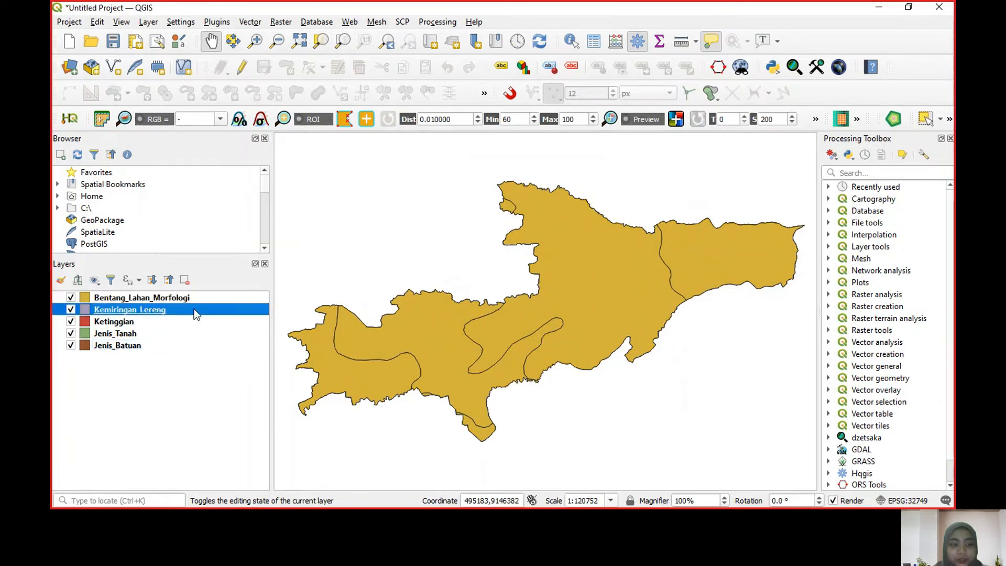
{"action": "left_click", "coordinate": [196, 298]}
{"action": "left_click", "coordinate": [189, 310]}
{"action": "left_click", "coordinate": [199, 298]}
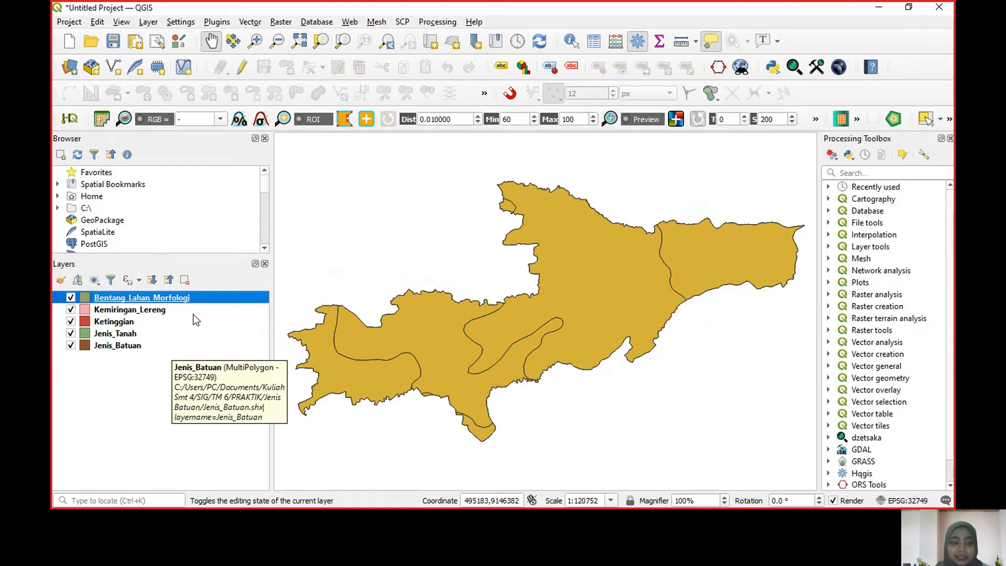
Set up an Intersection with Bentang_Lahan_Morfologi as input layer and Kemiringan_Lereng as overlay layer.
{"action": "left_click", "coordinate": [250, 22]}
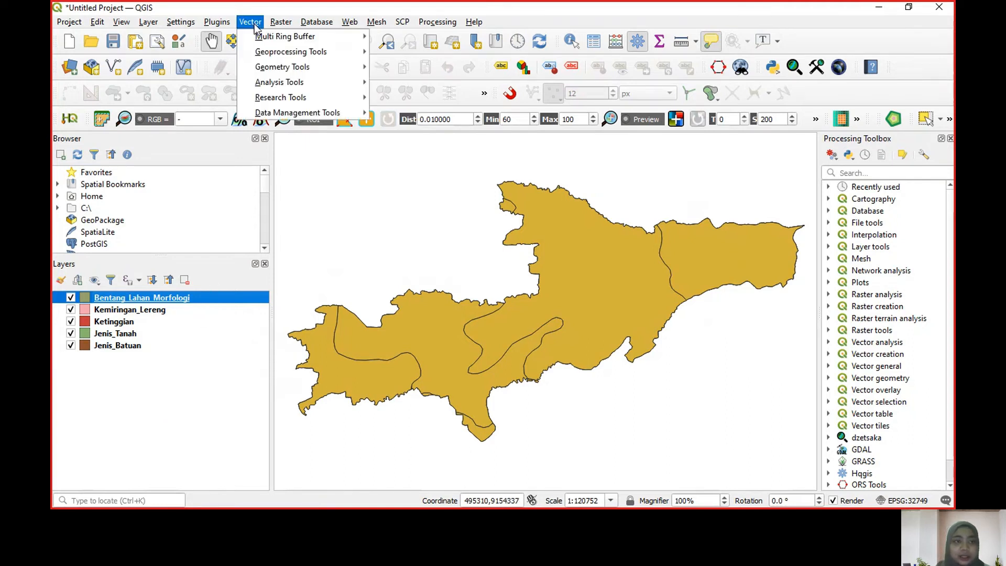
{"action": "mouse_move", "coordinate": [339, 52]}
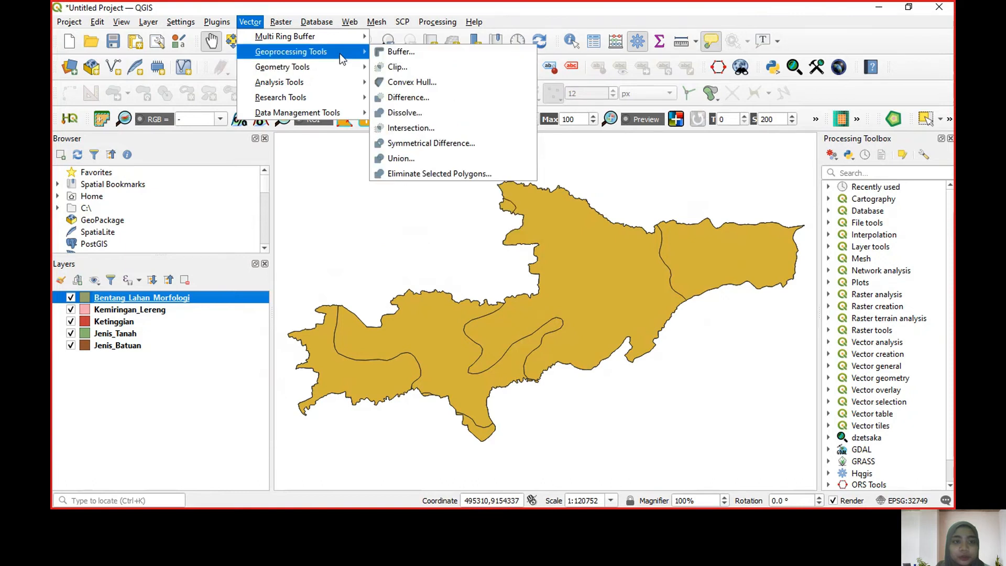
{"action": "left_click", "coordinate": [446, 126]}
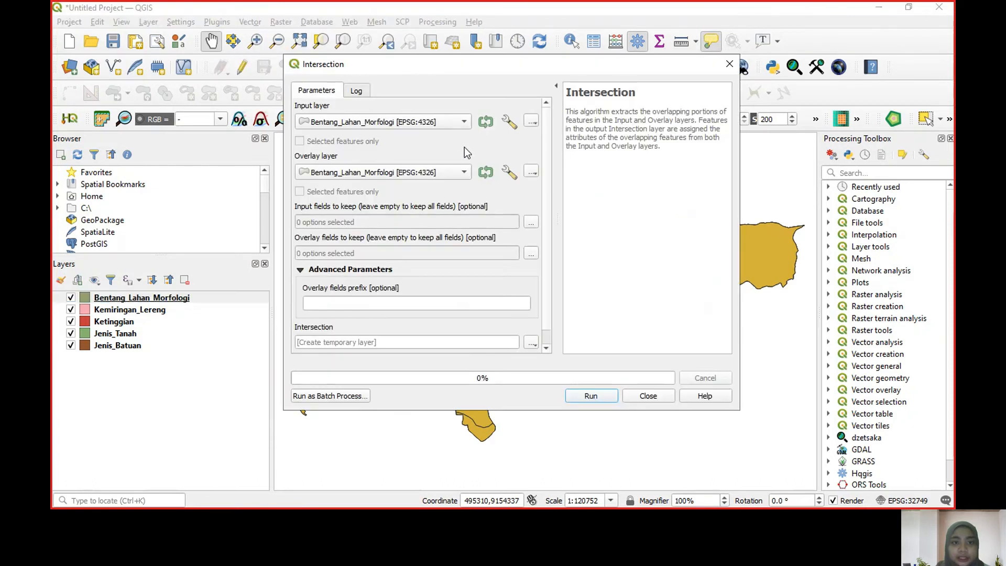
{"action": "left_click", "coordinate": [450, 174]}
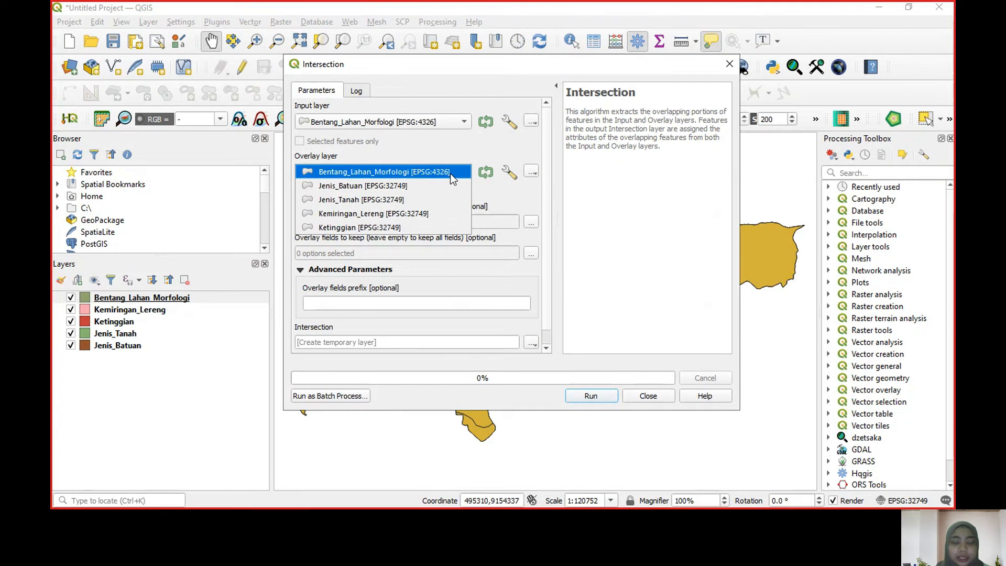
{"action": "left_click", "coordinate": [443, 216]}
Keep only SKOR_MORF from the input fields and OBJECTID from the overlay fields, run the intersection to a temporary layer and close the dialog.
{"action": "left_click", "coordinate": [531, 222]}
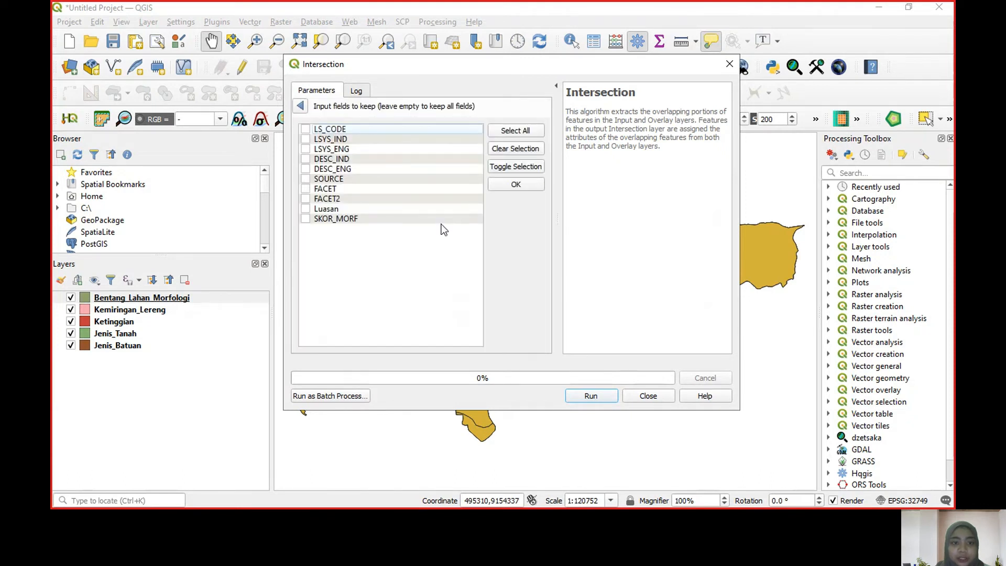
{"action": "left_click", "coordinate": [516, 186]}
{"action": "left_click", "coordinate": [531, 254]}
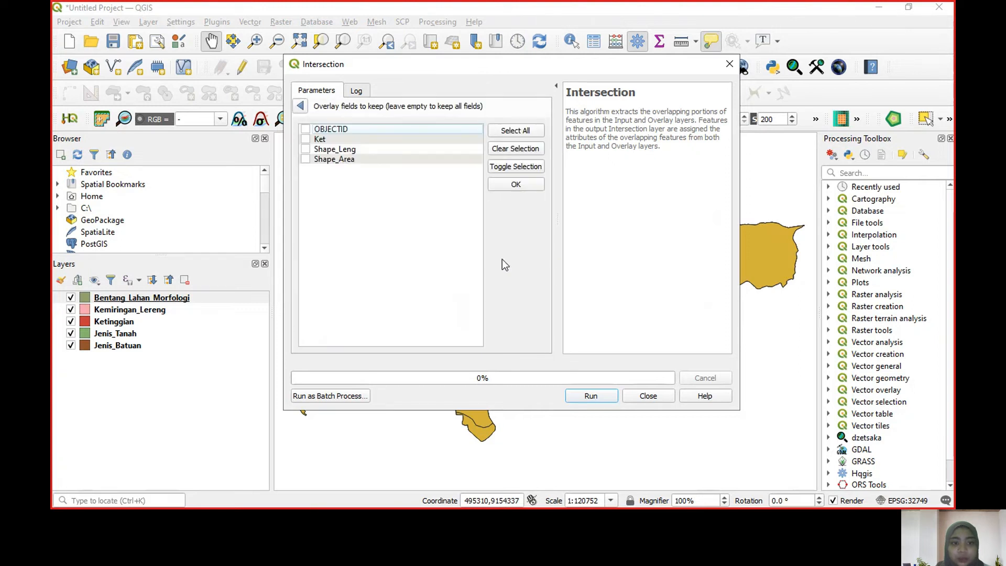
{"action": "left_click", "coordinate": [306, 129]}
{"action": "left_click", "coordinate": [535, 186]}
{"action": "scroll", "coordinate": [531, 349], "scroll_direction": "down", "scroll_amount": 1}
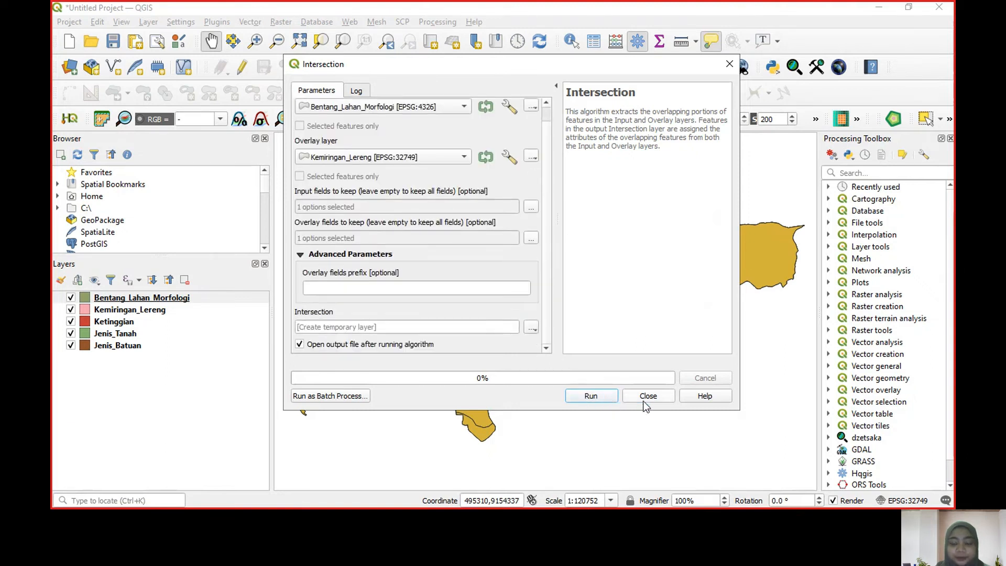
{"action": "left_click", "coordinate": [614, 400]}
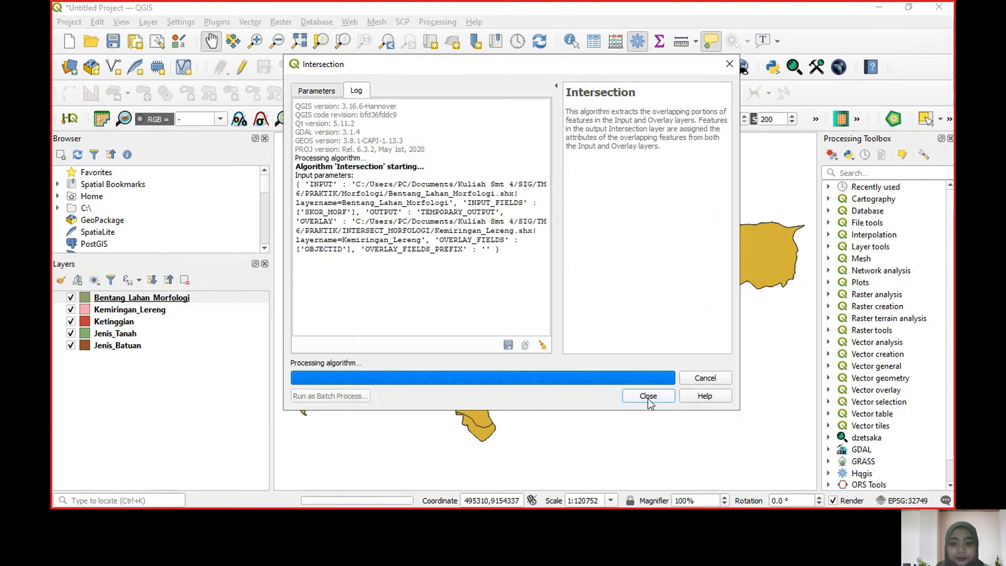
{"action": "left_click", "coordinate": [654, 397]}
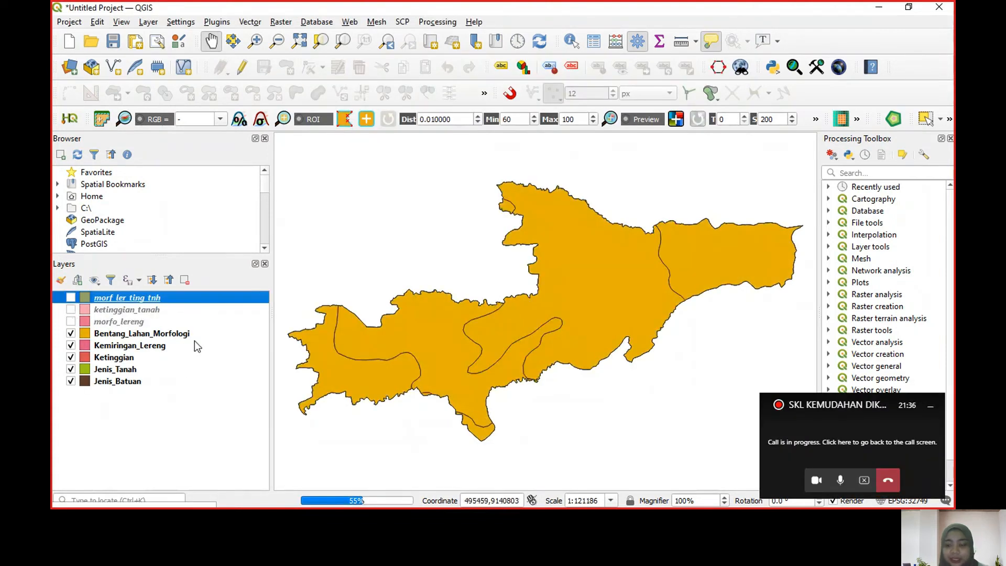
Show the intersected layers morfo_lereng, ketinggian_tanah and morf_ler_ting_tnh one after another on the map.
{"action": "left_click", "coordinate": [183, 337]}
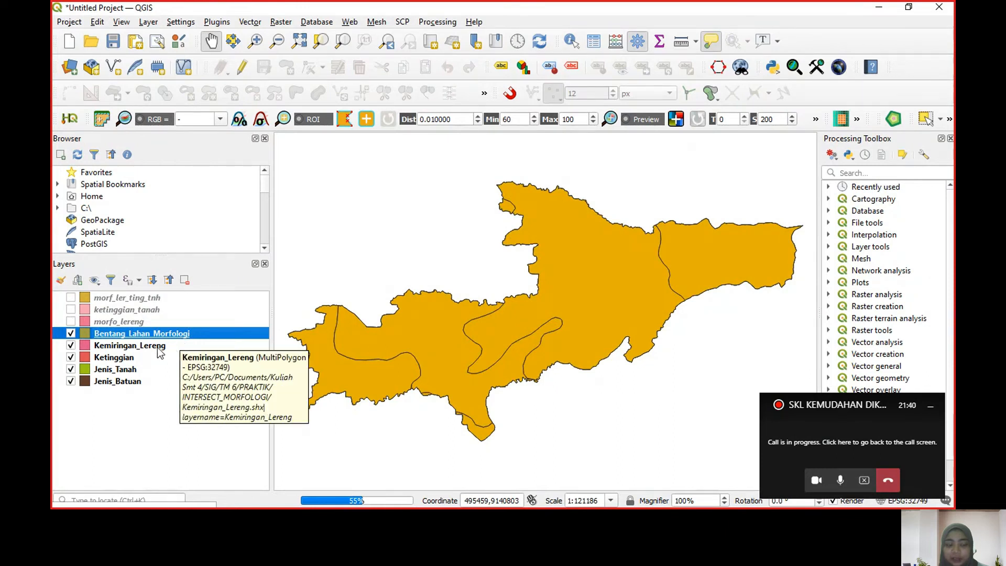
{"action": "left_click", "coordinate": [70, 321]}
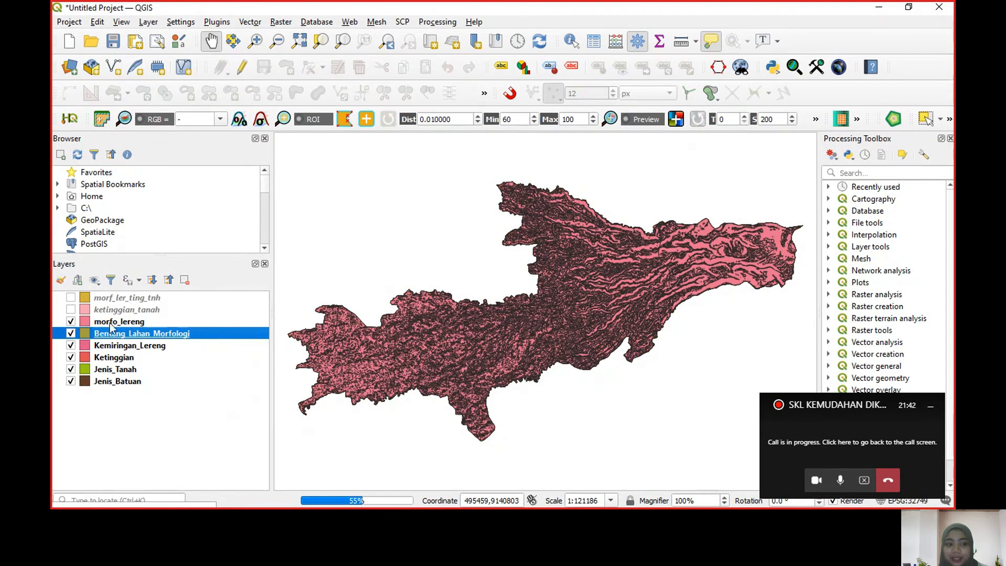
{"action": "left_click", "coordinate": [111, 323]}
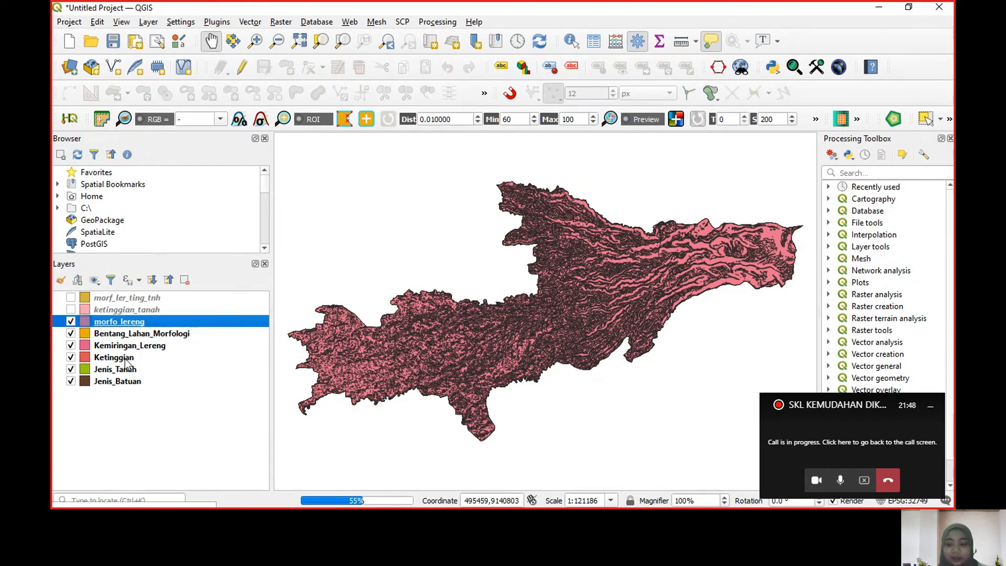
{"action": "left_click", "coordinate": [71, 310]}
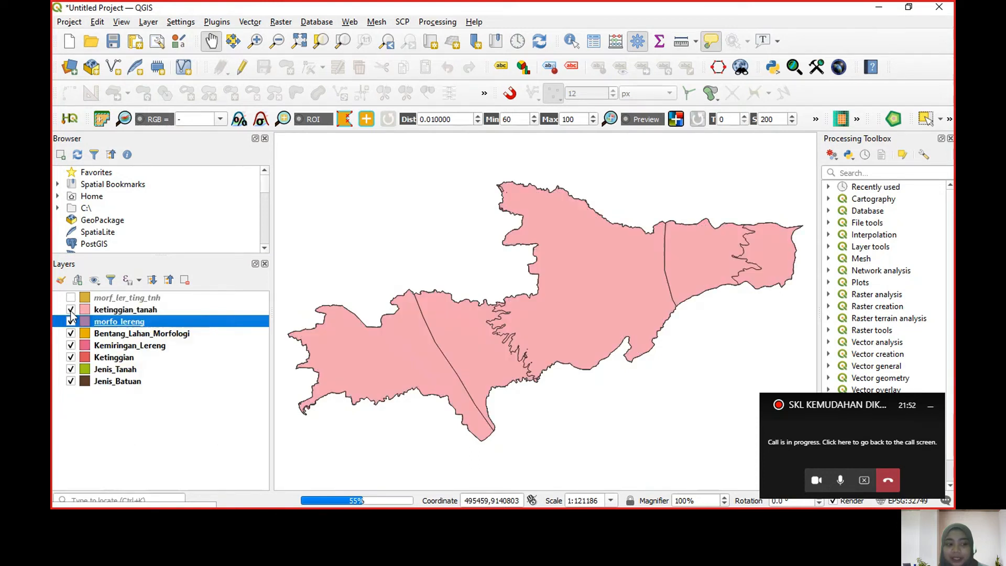
{"action": "left_click", "coordinate": [149, 313]}
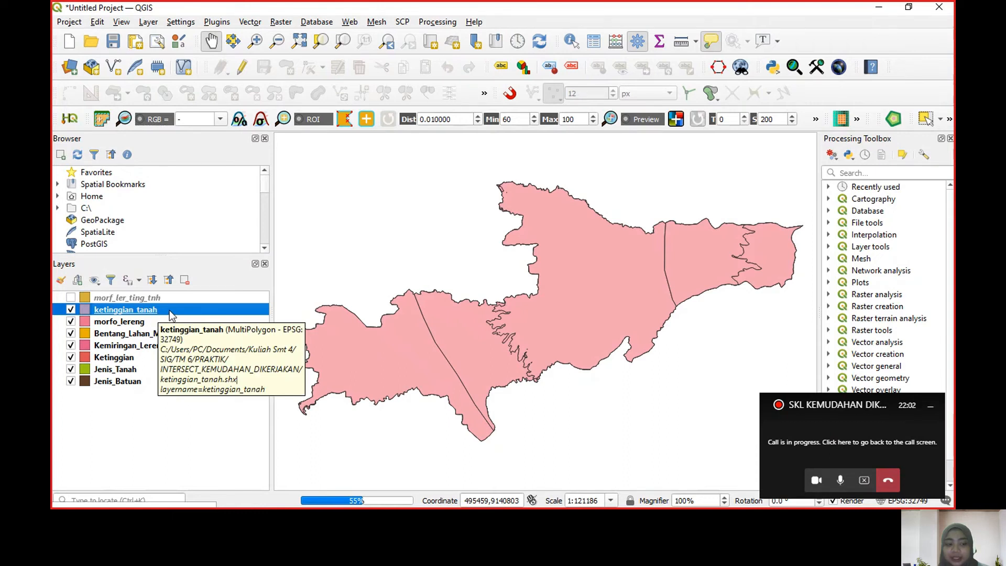
{"action": "left_click", "coordinate": [138, 322]}
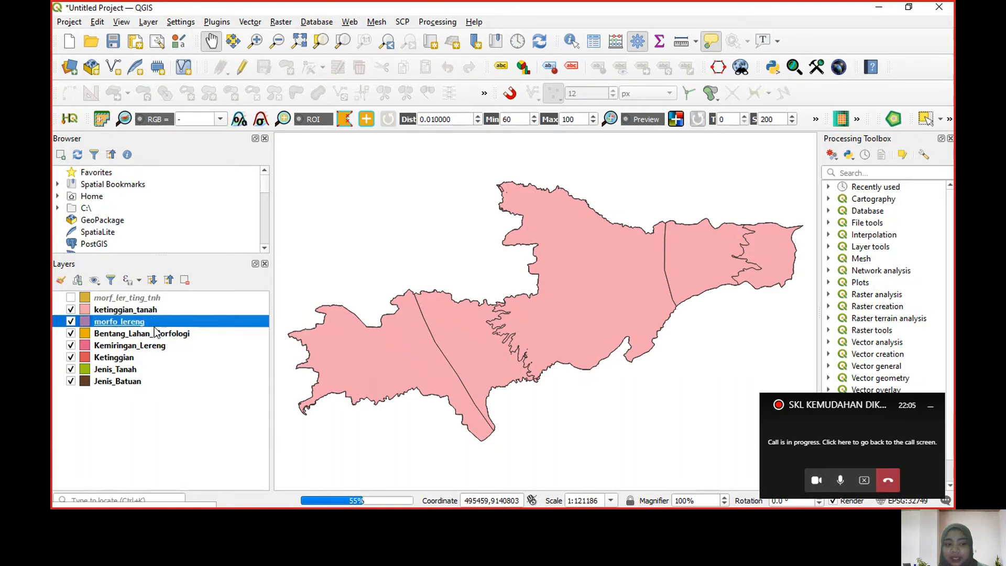
{"action": "left_click", "coordinate": [72, 298]}
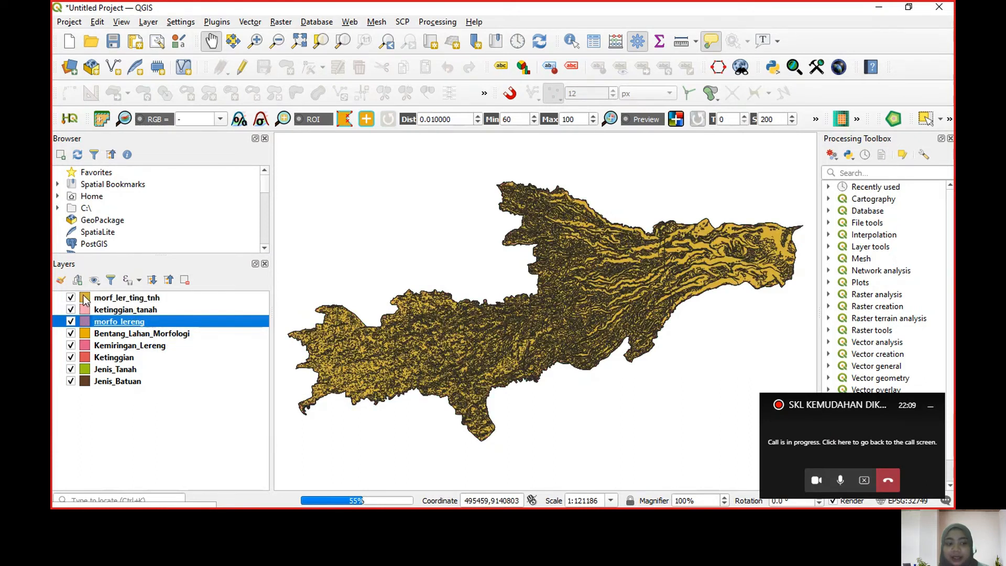
{"action": "left_click", "coordinate": [114, 310]}
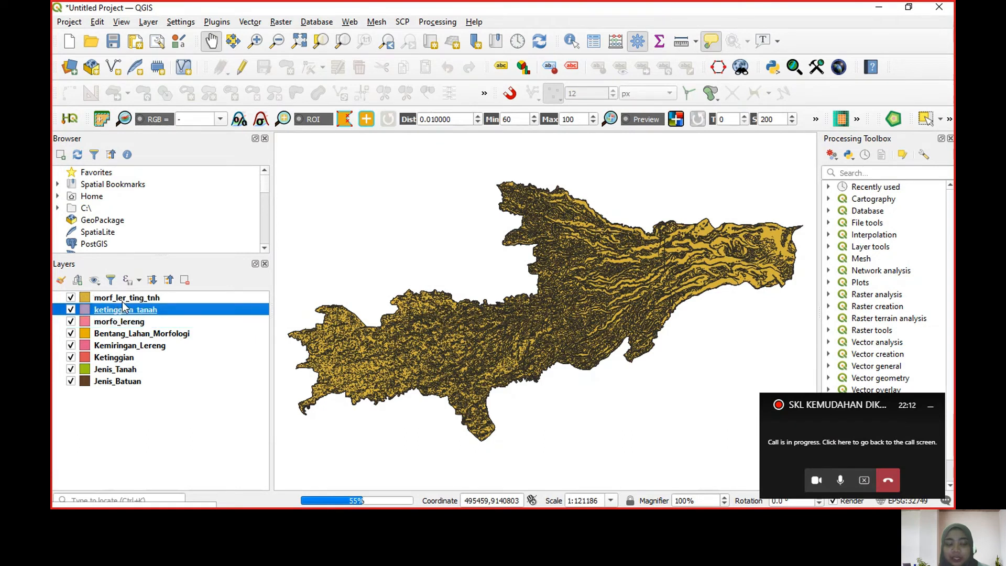
{"action": "left_click", "coordinate": [155, 297]}
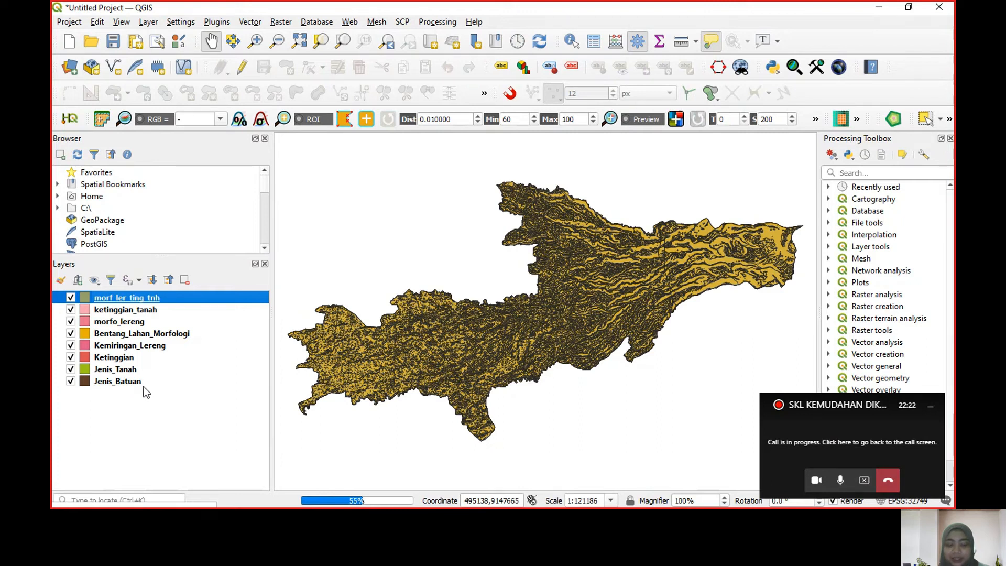
Set up an Intersection of morf_ler_ting_tnh with the overlay layer Jenis_Batuan, keeping all four input fields.
{"action": "left_click", "coordinate": [250, 21]}
{"action": "mouse_move", "coordinate": [295, 57]}
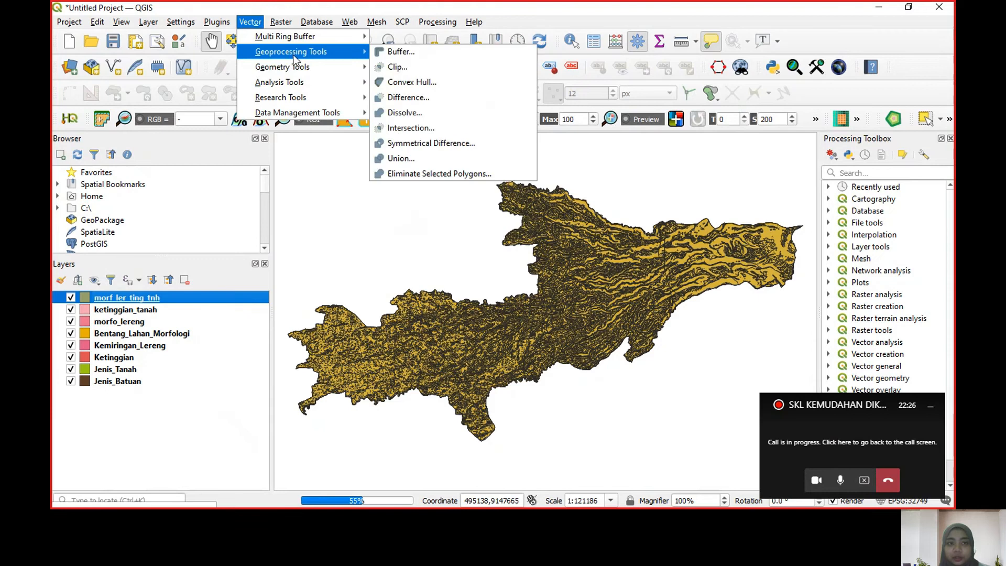
{"action": "left_click", "coordinate": [411, 128]}
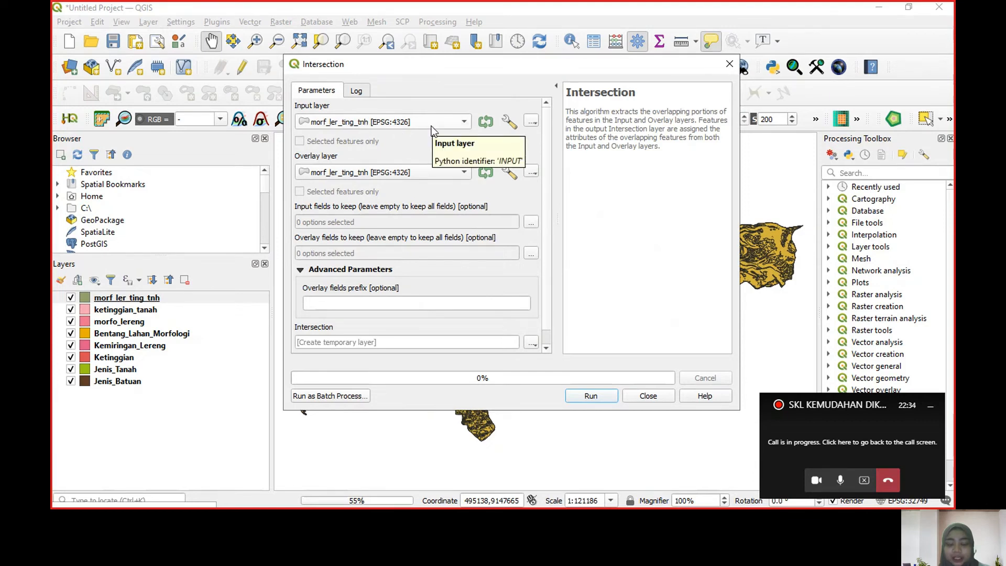
{"action": "left_click", "coordinate": [464, 173]}
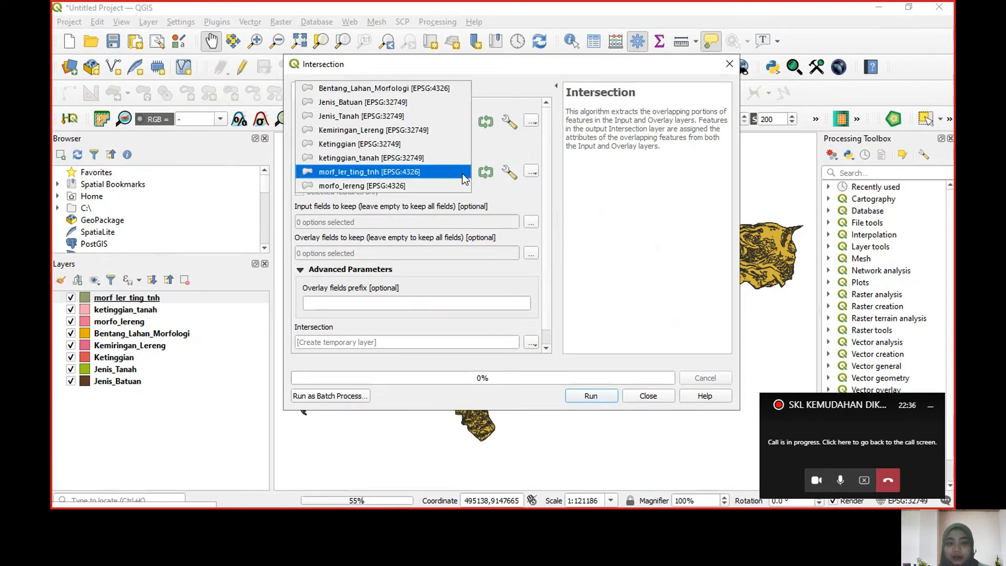
{"action": "left_click", "coordinate": [439, 105]}
{"action": "left_click", "coordinate": [531, 223]}
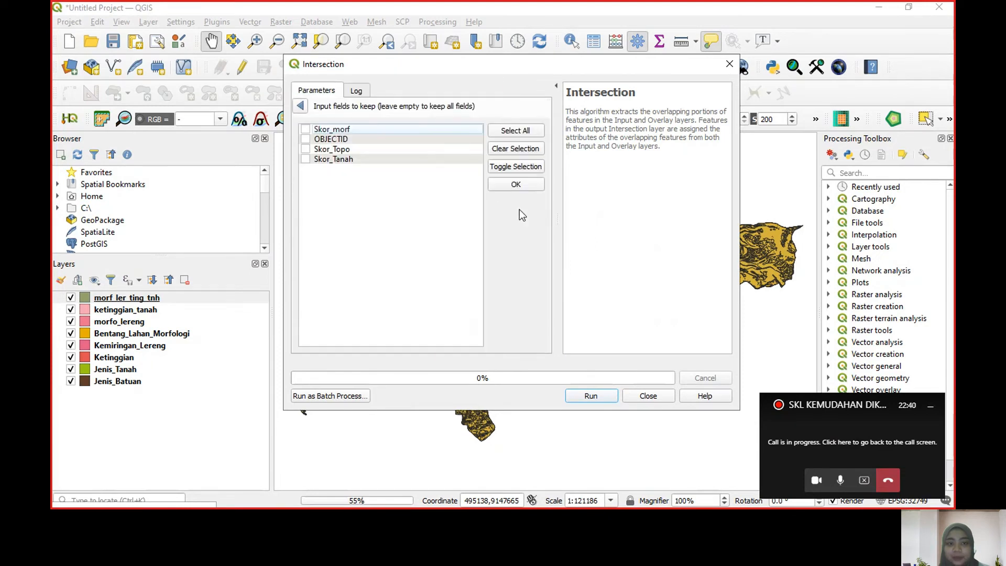
{"action": "left_click", "coordinate": [501, 135]}
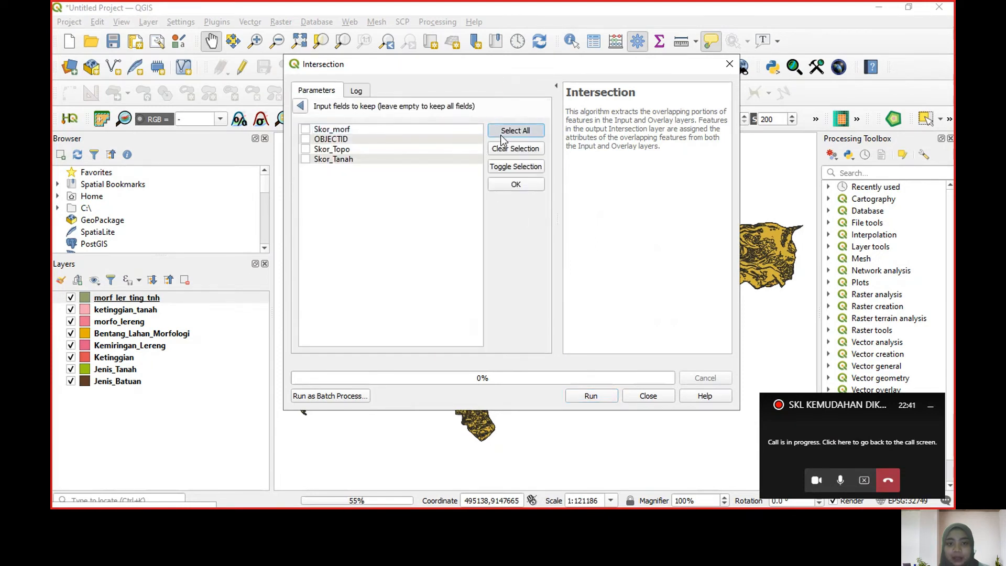
{"action": "left_click", "coordinate": [529, 184]}
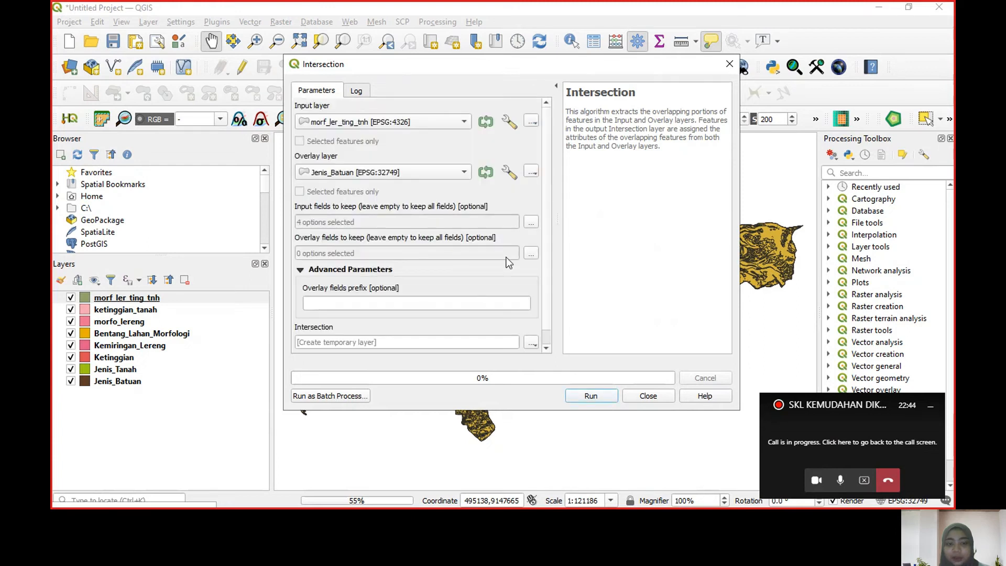
Keep the overlay fields kecamatan, desa and SKOR_BATU, and run the intersection to a temporary layer.
{"action": "left_click", "coordinate": [531, 254]}
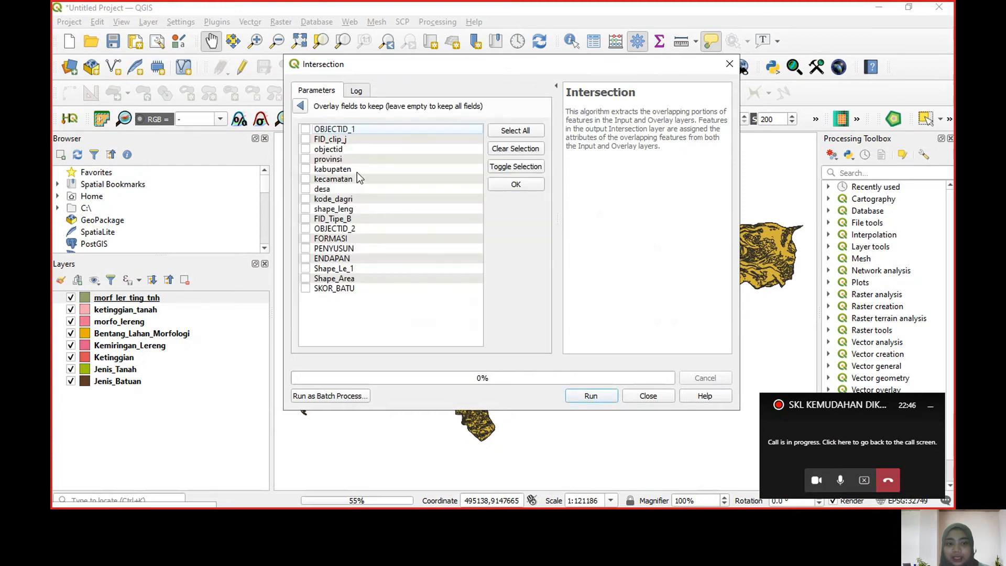
{"action": "left_click", "coordinate": [305, 289]}
{"action": "left_click", "coordinate": [305, 179]}
{"action": "left_click", "coordinate": [305, 190]}
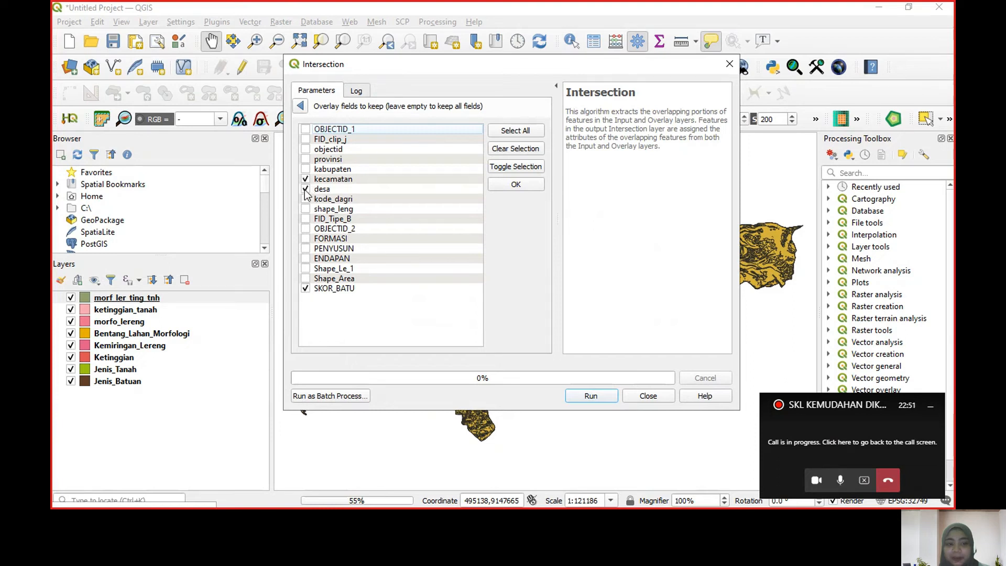
{"action": "left_click", "coordinate": [517, 185]}
{"action": "scroll", "coordinate": [502, 317], "scroll_direction": "down", "scroll_amount": 1}
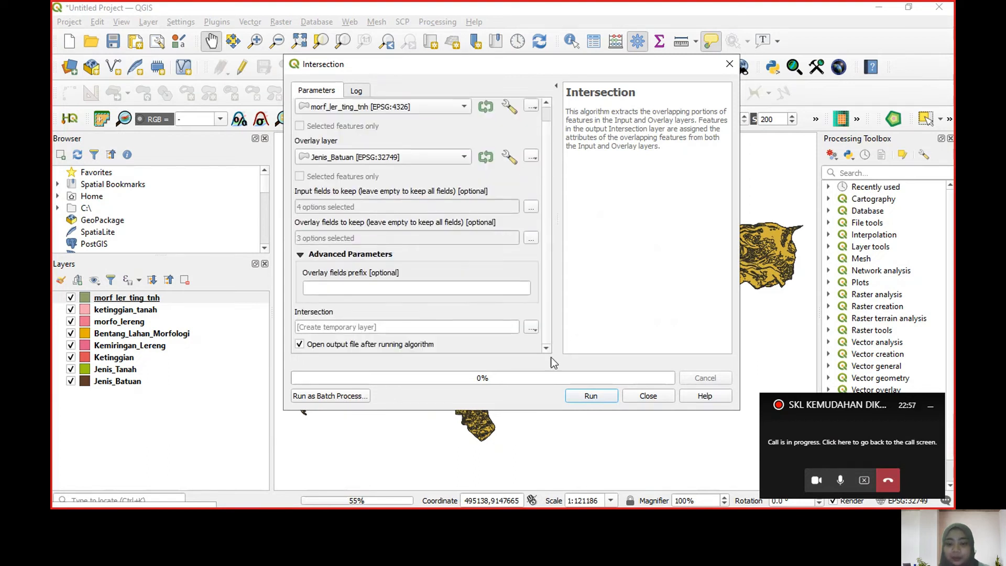
{"action": "left_click", "coordinate": [592, 398]}
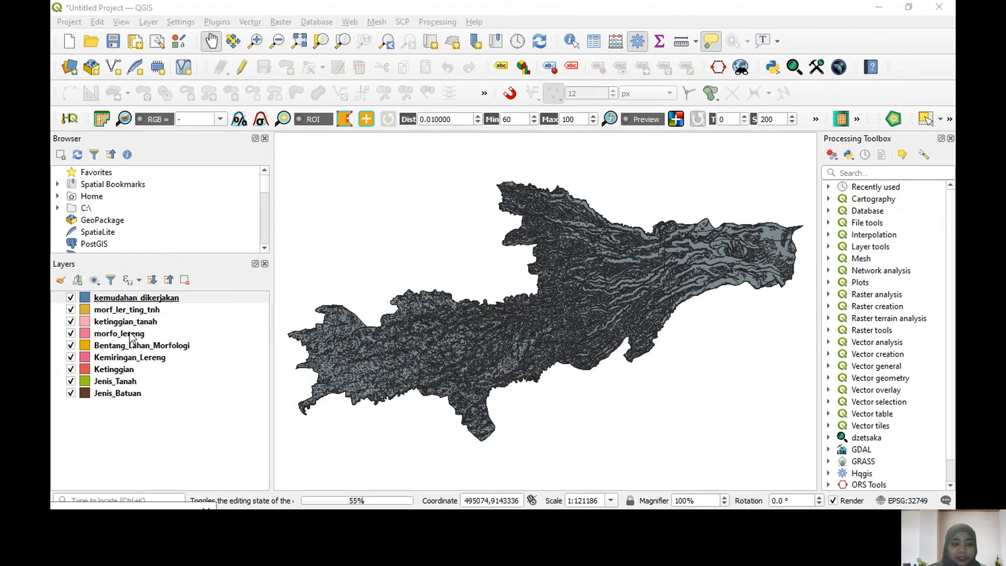
Examine the score columns, TOTAL and SKL_KD classes in the kemudahan_dikerjakan attribute table, and close it.
{"action": "left_click", "coordinate": [122, 299]}
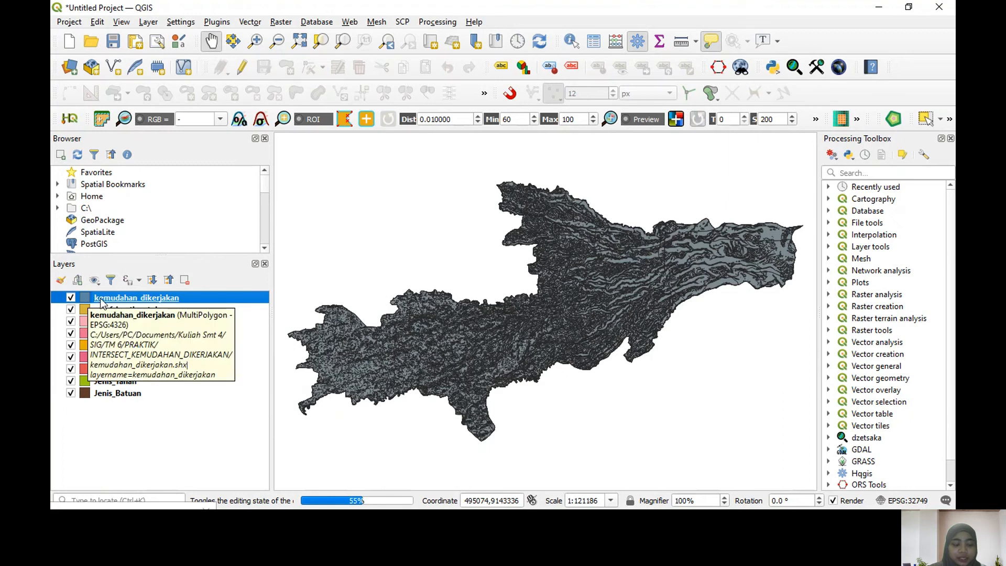
{"action": "right_click", "coordinate": [101, 303]}
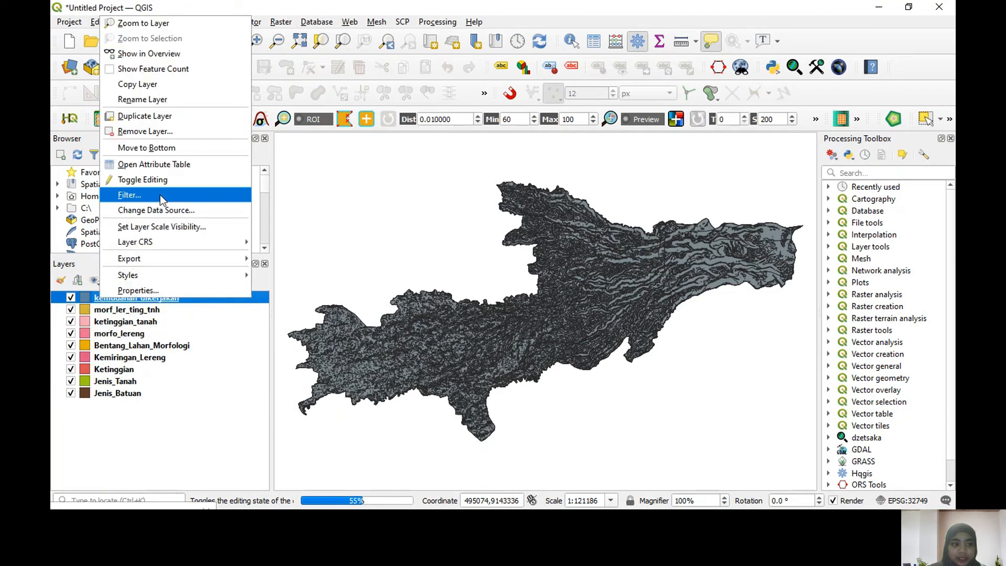
{"action": "left_click", "coordinate": [167, 164]}
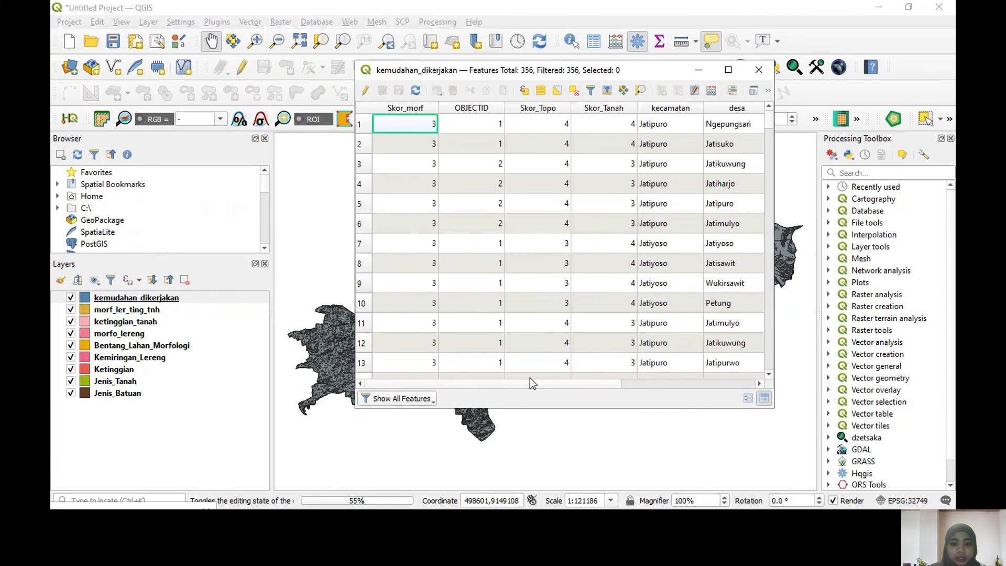
{"action": "left_click_drag", "start_coordinate": [526, 386], "coordinate": [682, 379]}
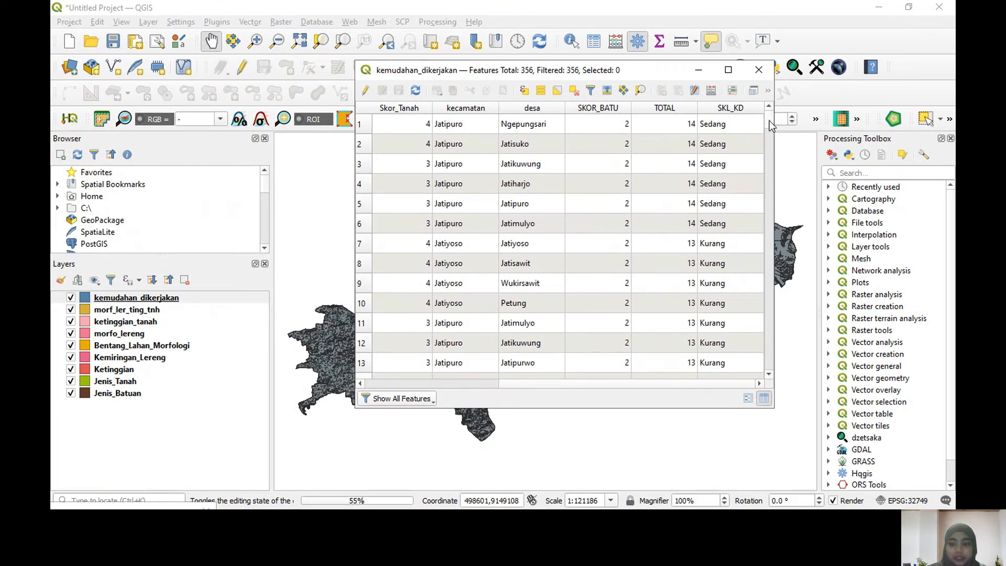
{"action": "mouse_move", "coordinate": [769, 121]}
{"action": "left_mouse_down"}
{"action": "mouse_move", "coordinate": [777, 356]}
{"action": "mouse_move", "coordinate": [790, 300]}
{"action": "mouse_move", "coordinate": [786, 124]}
{"action": "left_mouse_up"}
{"action": "left_click", "coordinate": [759, 70]}
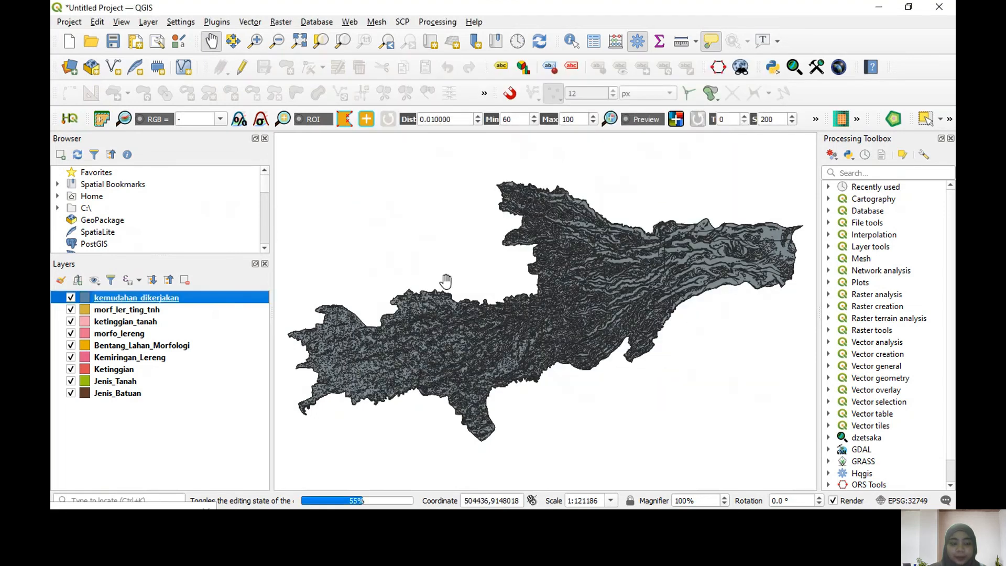
Symbolize kemudahan_dikerjakan as Categorized by SKL_KD, classify its values, and delete the all-other-values class.
{"action": "double_click", "coordinate": [218, 298]}
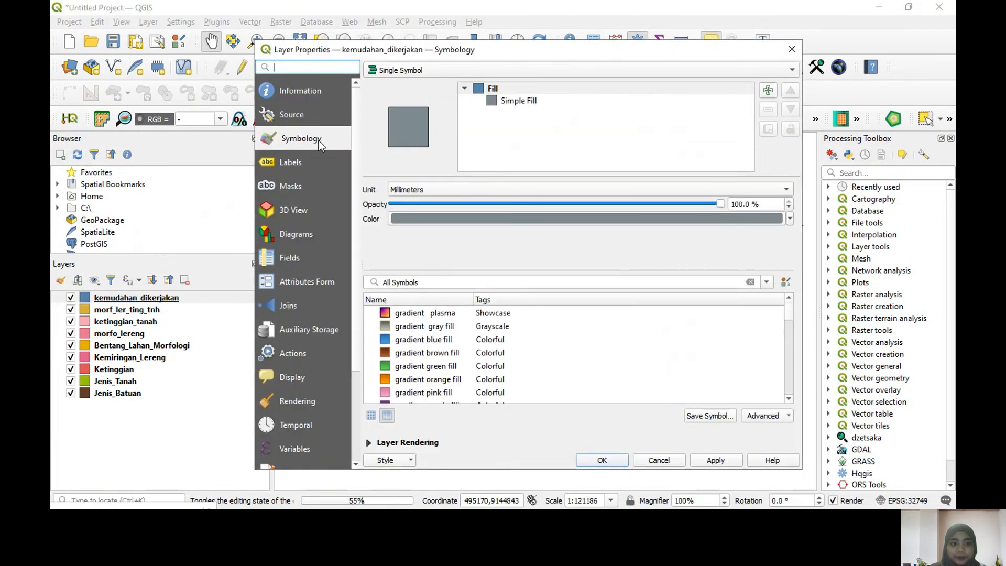
{"action": "left_click", "coordinate": [378, 72]}
{"action": "left_click", "coordinate": [431, 84]}
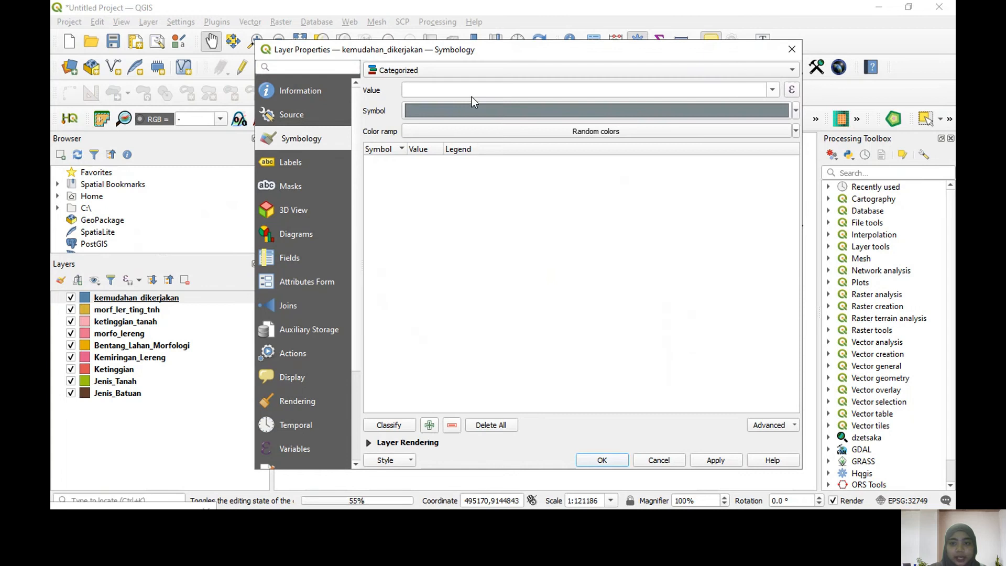
{"action": "left_click", "coordinate": [774, 90]}
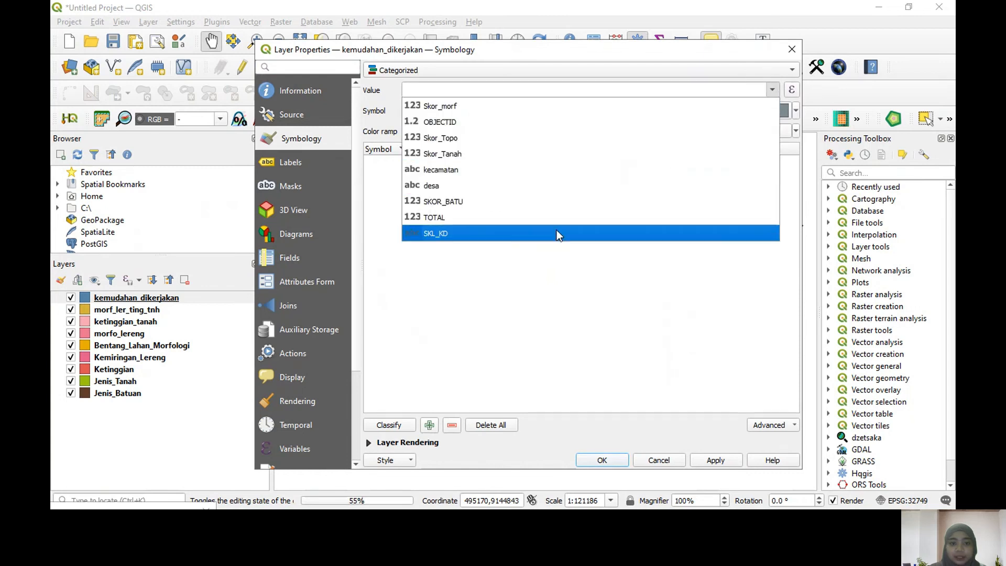
{"action": "left_click", "coordinate": [436, 233]}
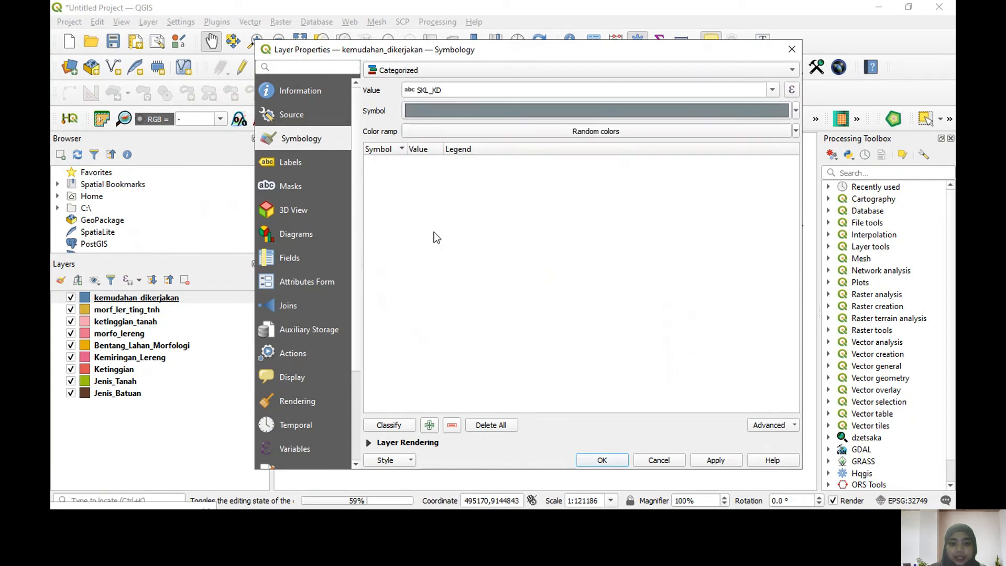
{"action": "left_click", "coordinate": [402, 428]}
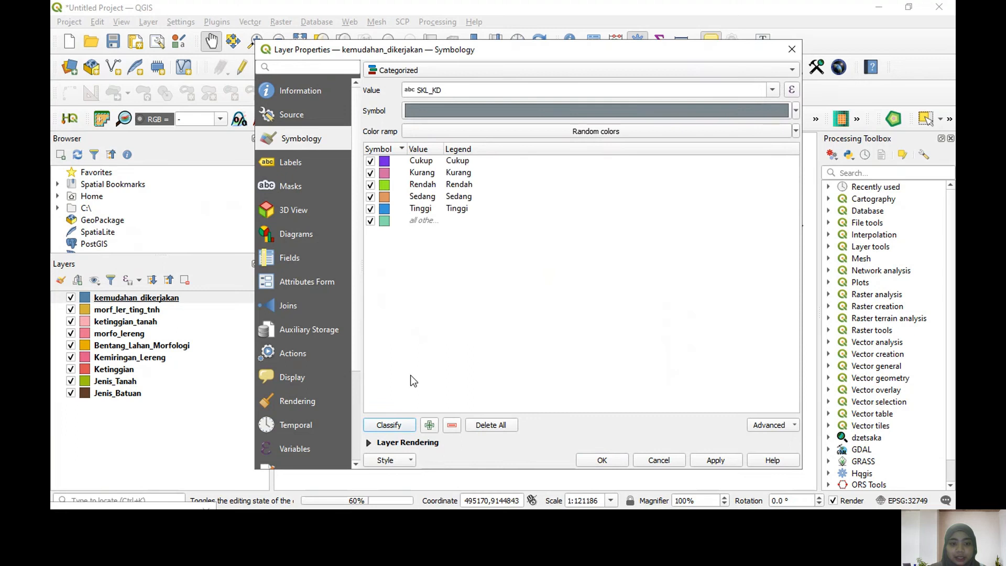
{"action": "left_click", "coordinate": [430, 221]}
{"action": "left_click", "coordinate": [452, 424]}
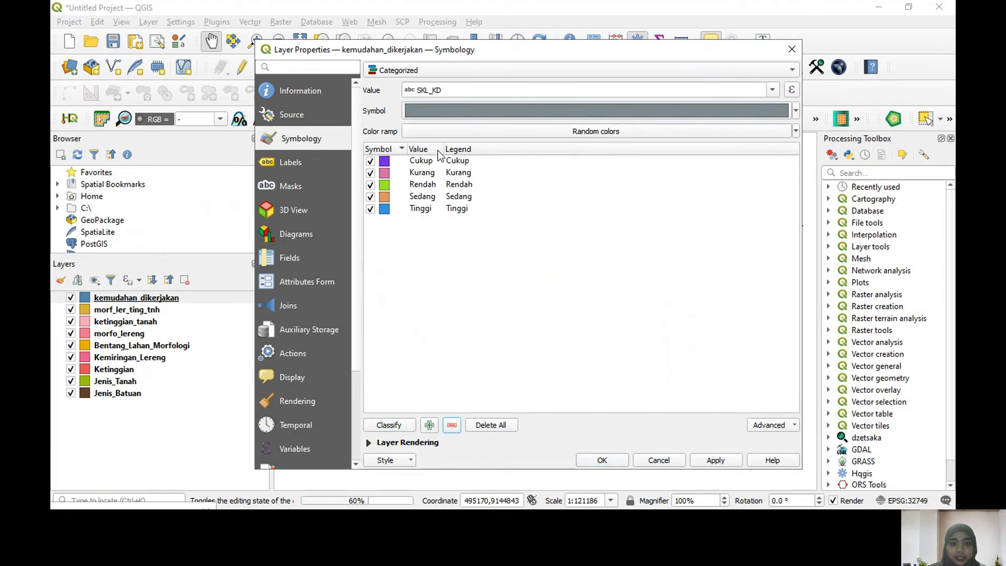
Widen the value column and reorder the classes as Tinggi, Cukup, Sedang, Kurang, Rendah.
{"action": "left_click_drag", "start_coordinate": [443, 150], "coordinate": [503, 170]}
{"action": "left_click_drag", "start_coordinate": [445, 208], "coordinate": [457, 158]}
{"action": "left_click_drag", "start_coordinate": [437, 207], "coordinate": [447, 181]}
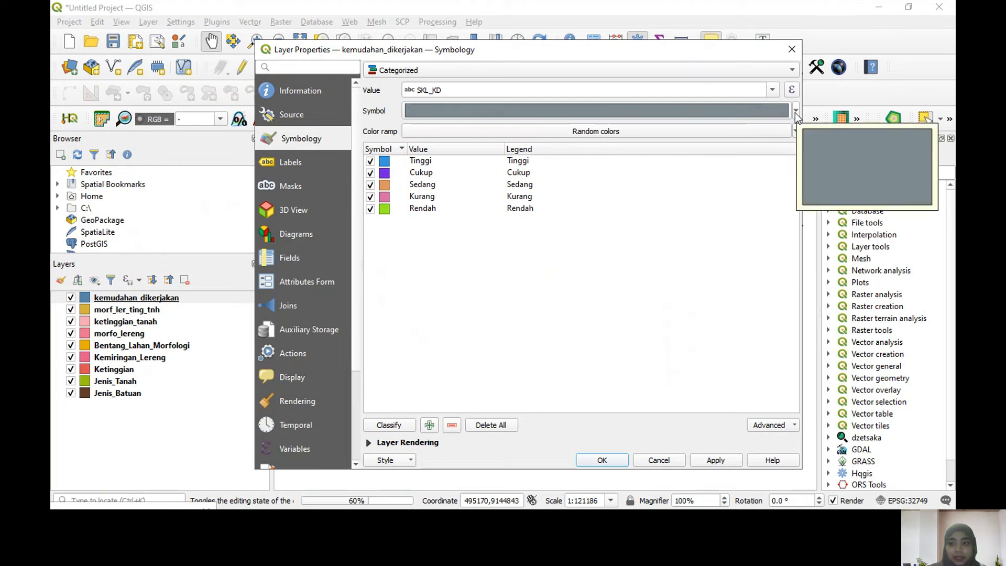
Color the classes with the inverted Spectral ramp and apply the symbology to the layer.
{"action": "left_click", "coordinate": [796, 131]}
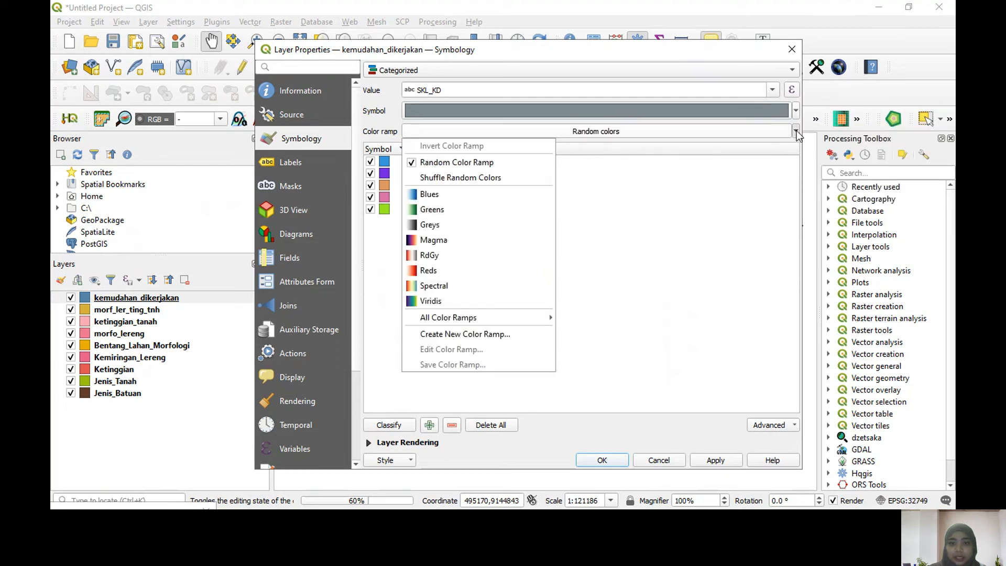
{"action": "left_click", "coordinate": [462, 292]}
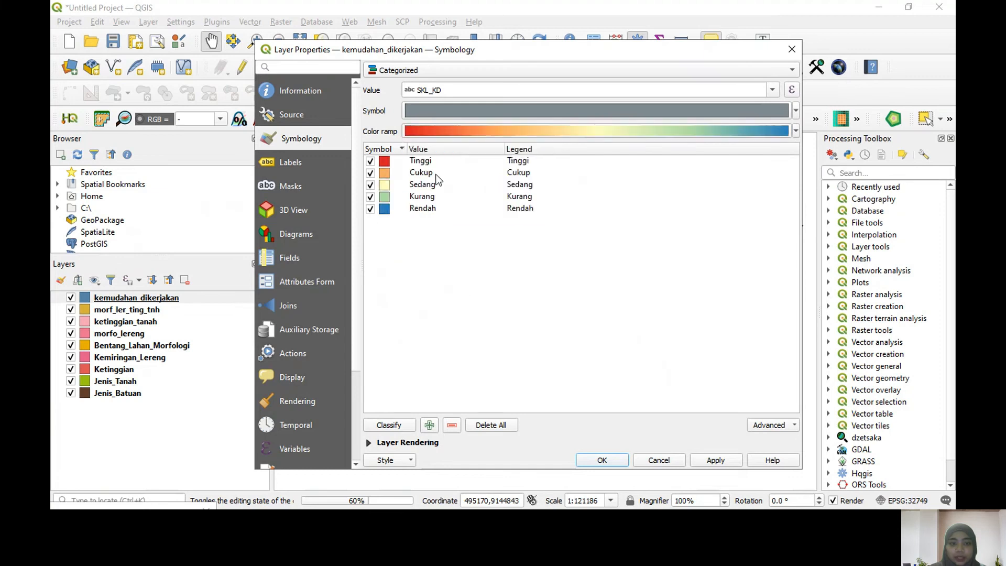
{"action": "left_click", "coordinate": [796, 131]}
{"action": "left_click", "coordinate": [467, 144]}
{"action": "left_click", "coordinate": [726, 461]}
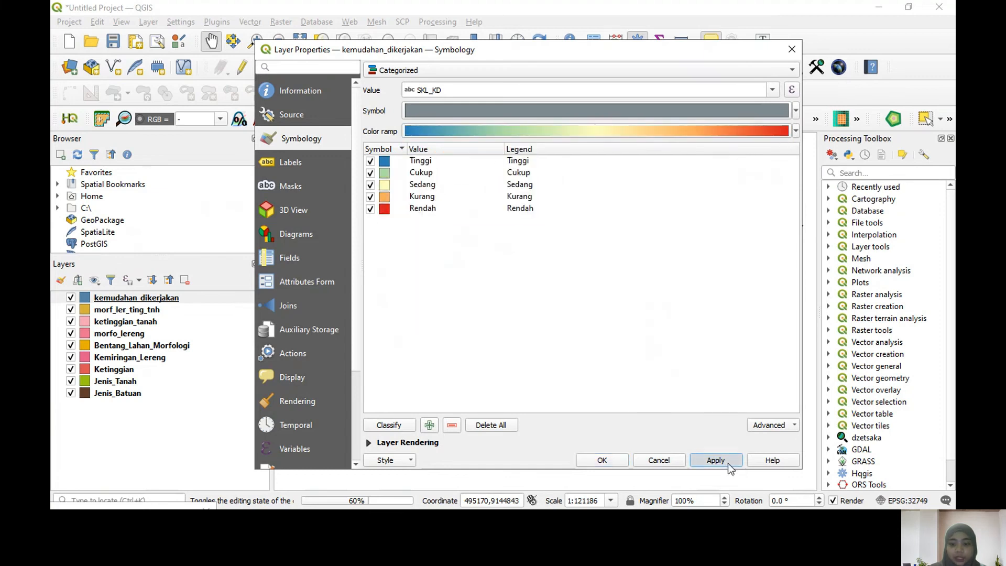
{"action": "left_click", "coordinate": [602, 460]}
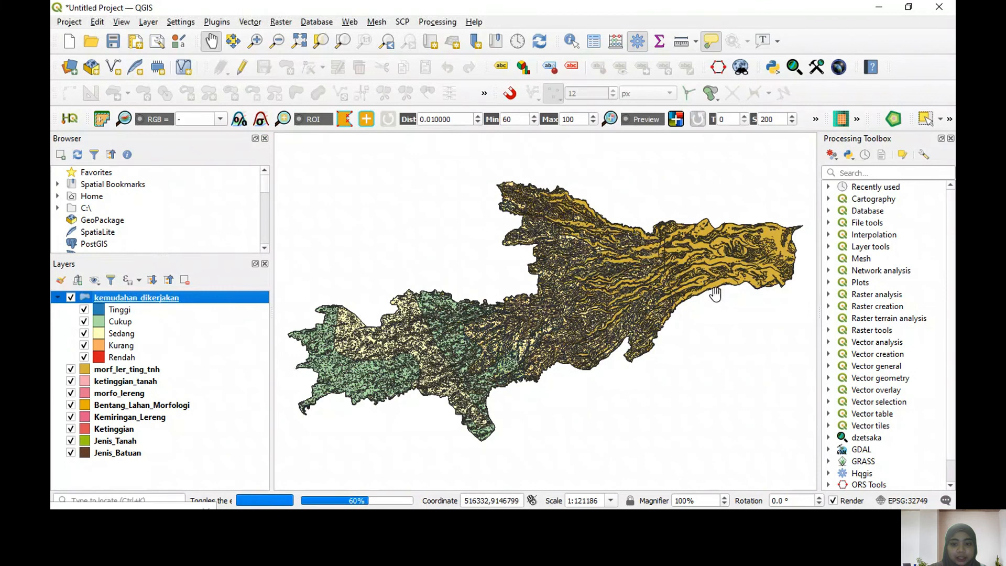
Hide every layer below kemudahan_dikerjakan so only the categorized layer is drawn on the map.
{"action": "scroll", "coordinate": [637, 325], "scroll_direction": "down", "scroll_amount": 1}
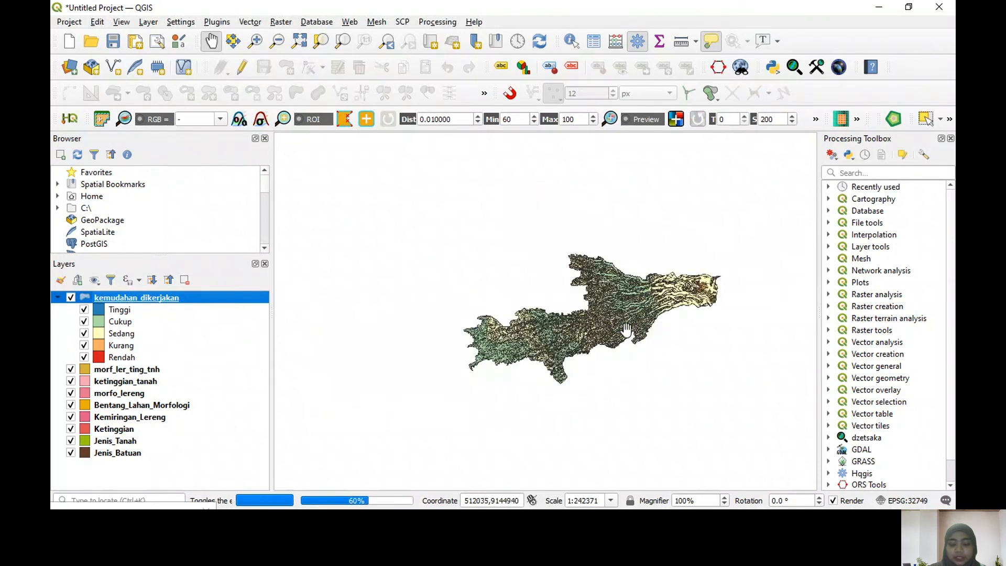
{"action": "scroll", "coordinate": [608, 333], "scroll_direction": "up", "scroll_amount": 1}
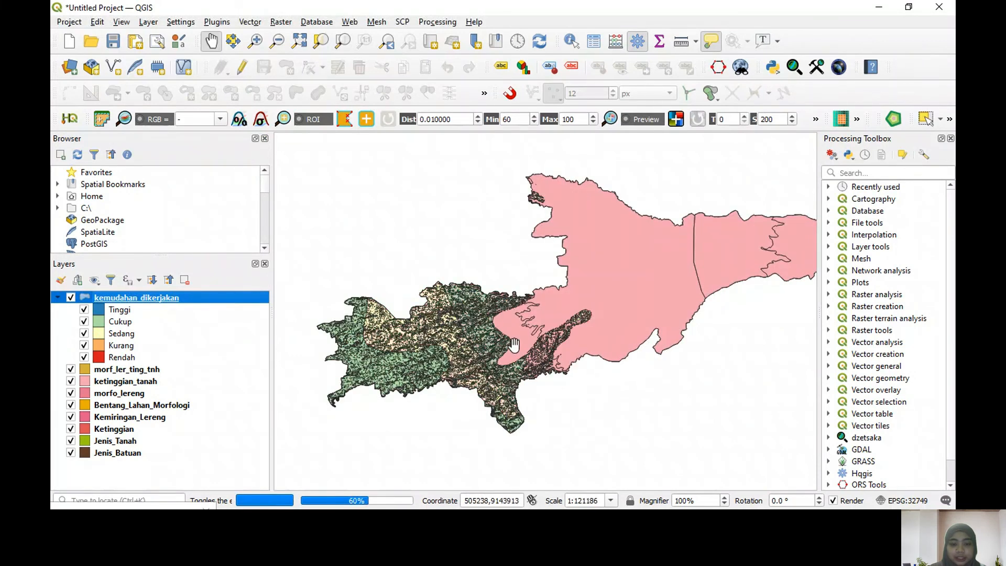
{"action": "left_click", "coordinate": [70, 369]}
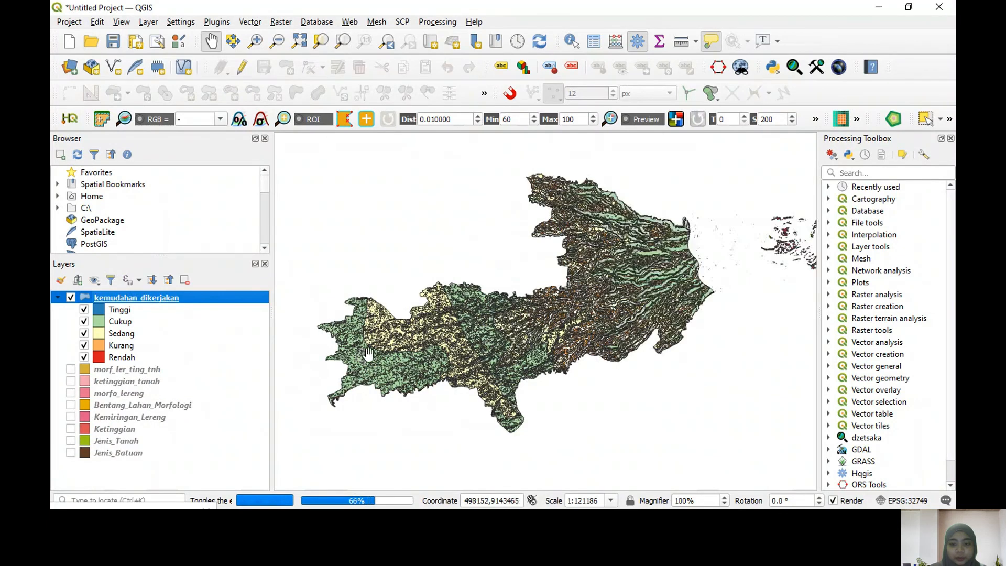
{"action": "left_click_drag", "start_coordinate": [539, 289], "coordinate": [492, 268]}
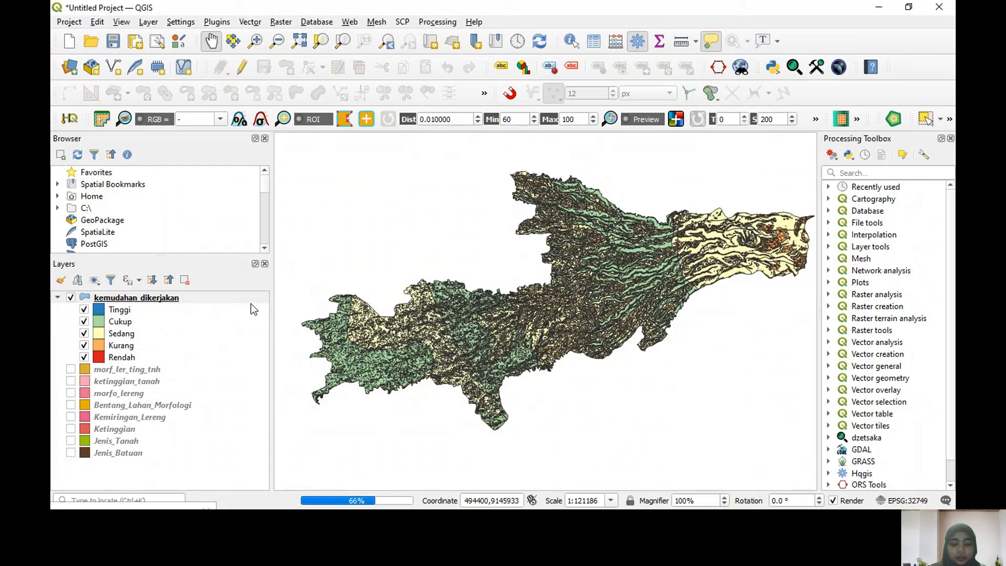
Make the kemudahan_dikerjakan attribute table editable and add a decimal number field LUAS with length 10 and precision 3.
{"action": "left_click", "coordinate": [248, 300]}
{"action": "right_click", "coordinate": [246, 298]}
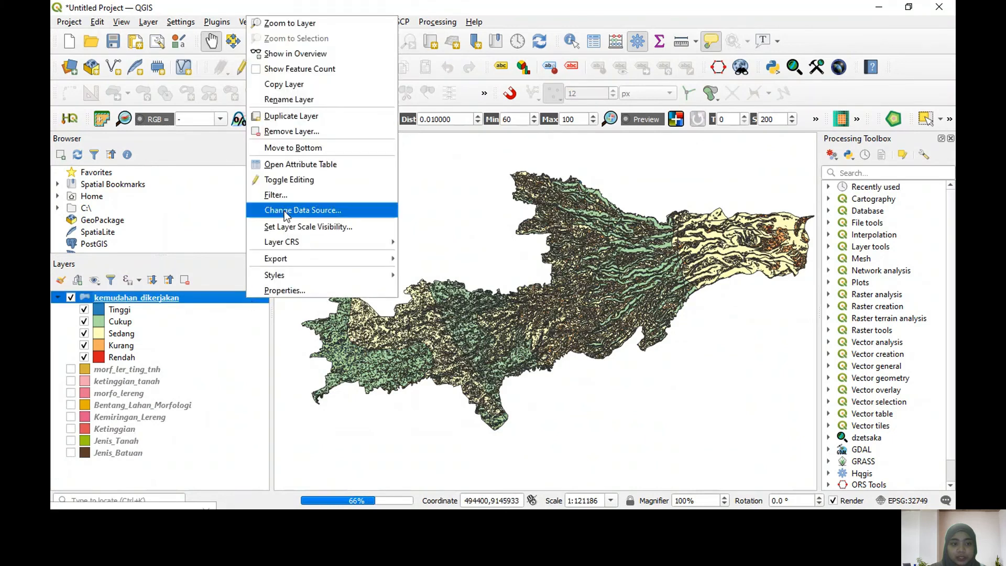
{"action": "left_click", "coordinate": [303, 167]}
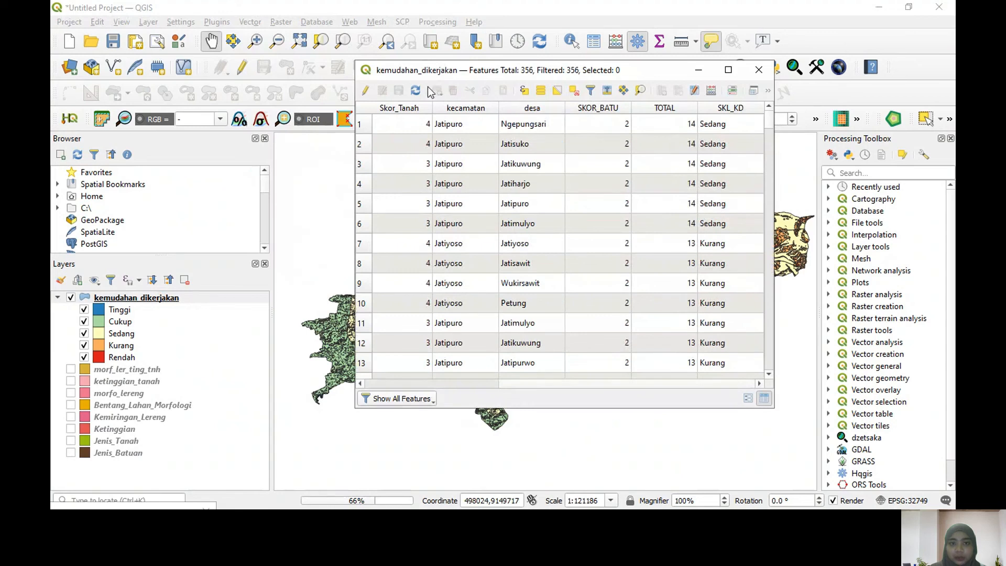
{"action": "left_click", "coordinate": [365, 91]}
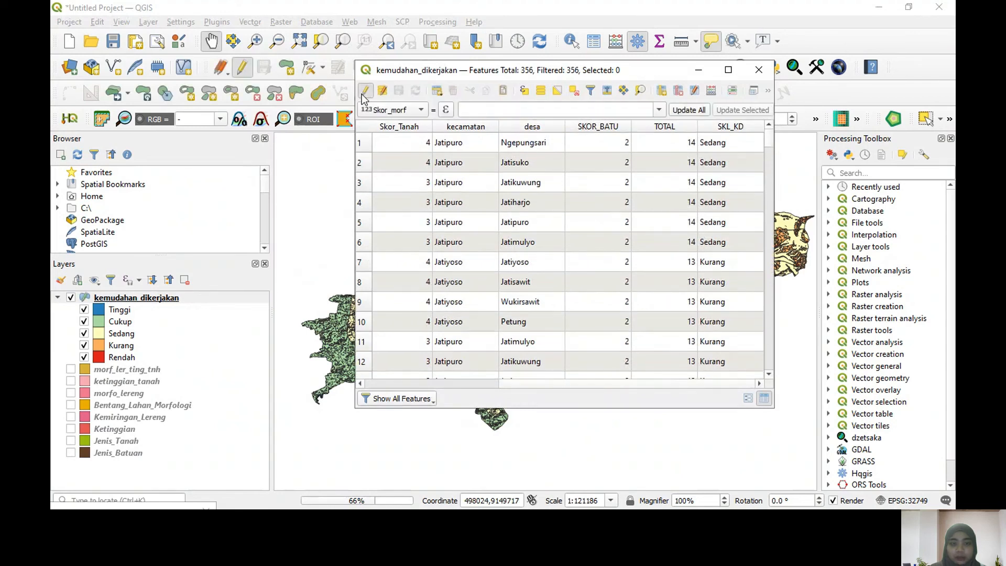
{"action": "left_click", "coordinate": [662, 91]}
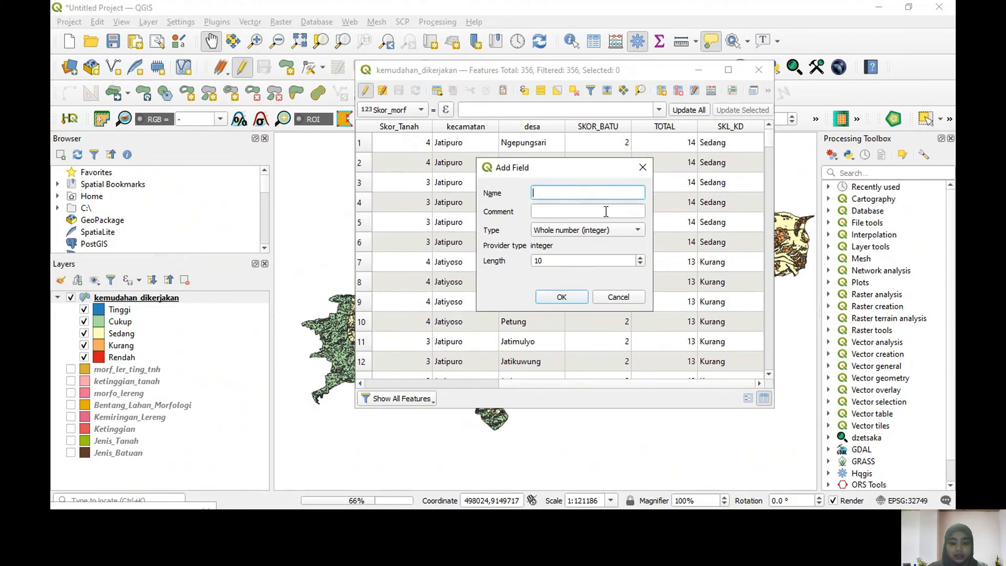
{"action": "type", "text": "LUAS"}
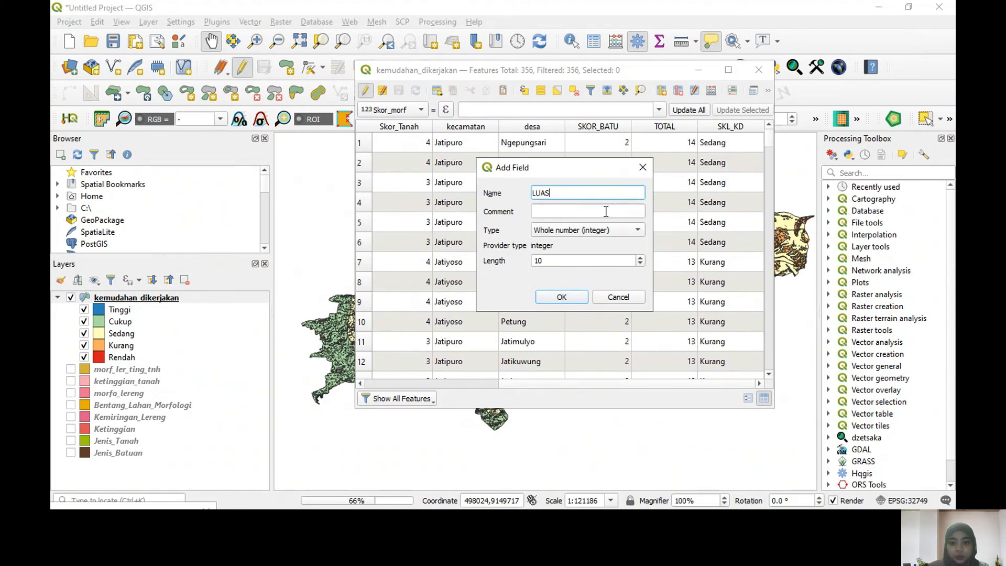
{"action": "left_click", "coordinate": [623, 235]}
{"action": "left_click", "coordinate": [613, 256]}
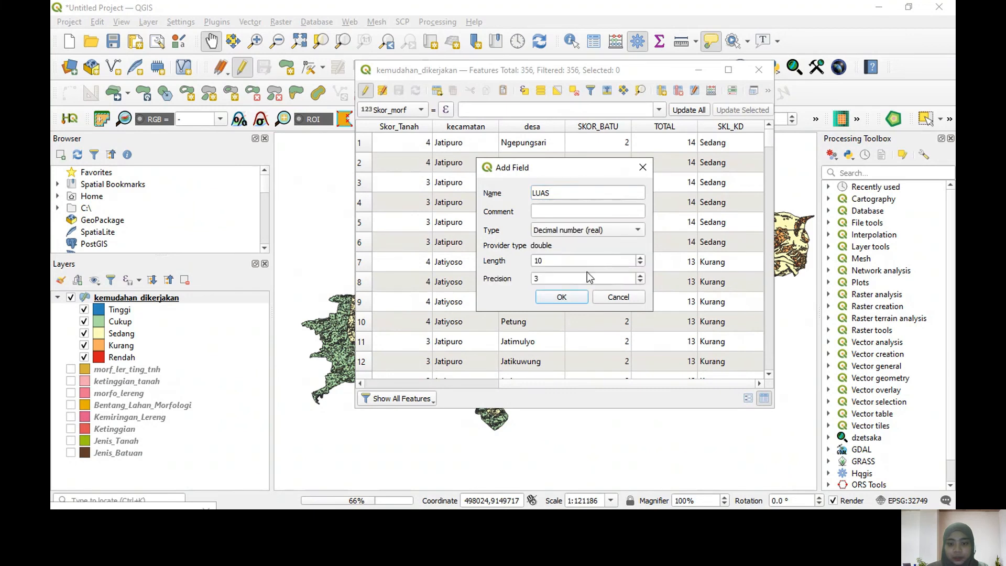
{"action": "left_click", "coordinate": [562, 297]}
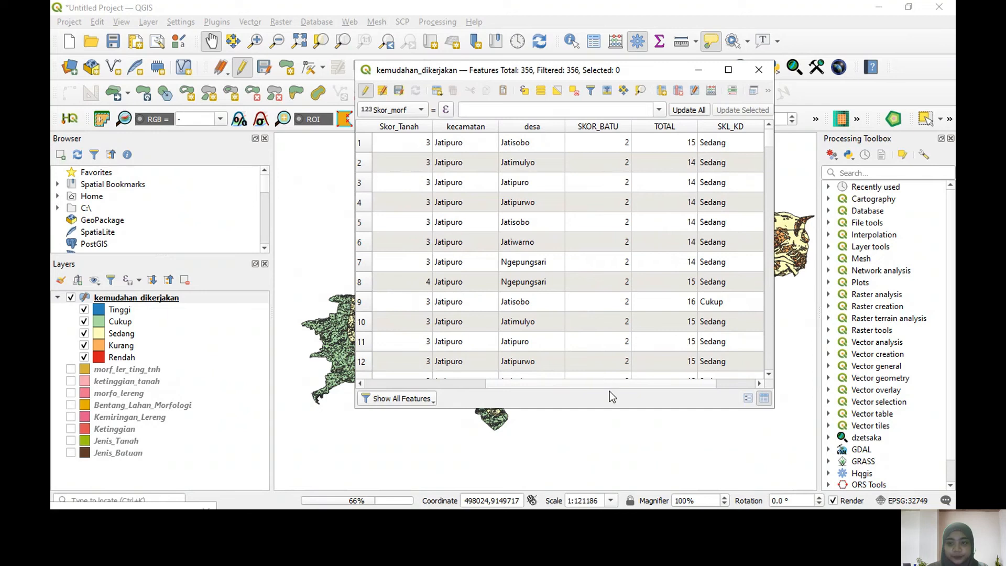
Check the new LUAS column, save the layer edits, and close the attribute table.
{"action": "left_click_drag", "start_coordinate": [619, 385], "coordinate": [664, 389]}
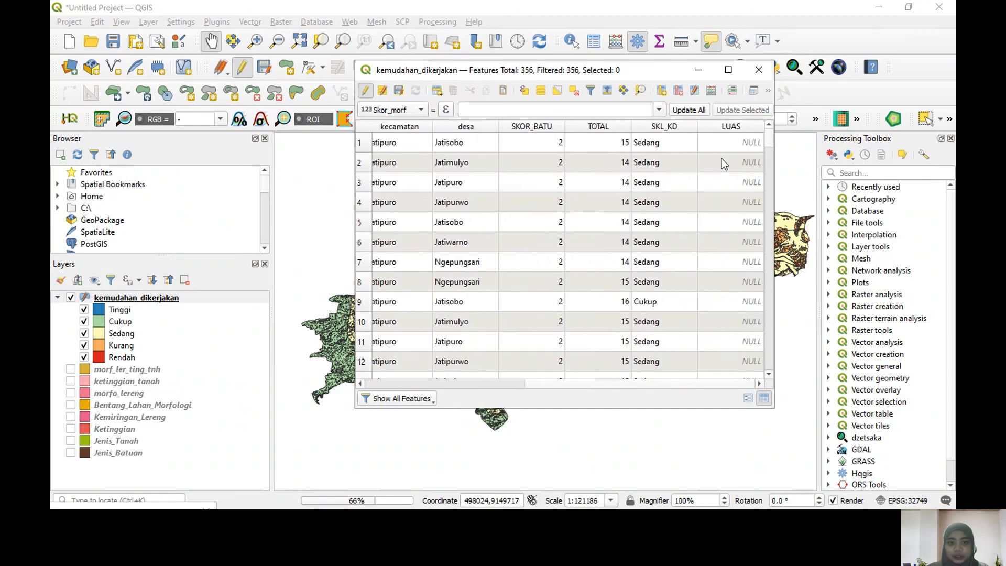
{"action": "left_click", "coordinate": [399, 90]}
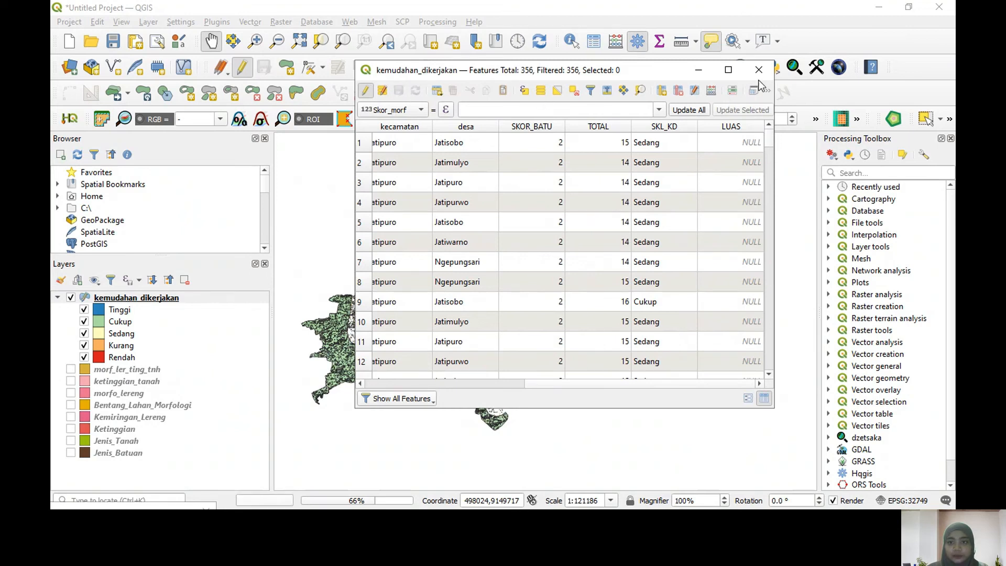
{"action": "left_click", "coordinate": [758, 69]}
Set the project's units for area measurement to Hectares and apply the project properties.
{"action": "left_click", "coordinate": [69, 22]}
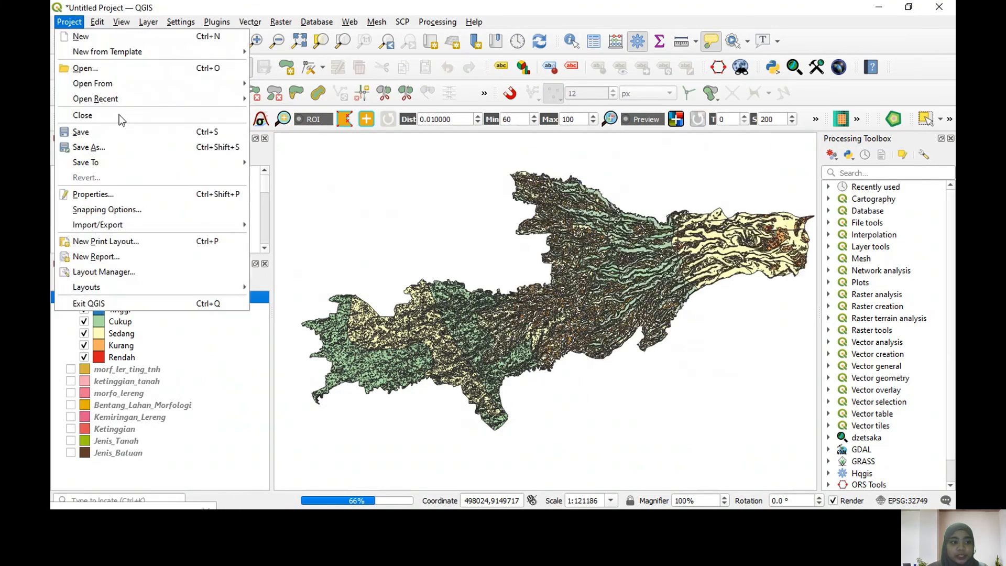
{"action": "left_click", "coordinate": [140, 192]}
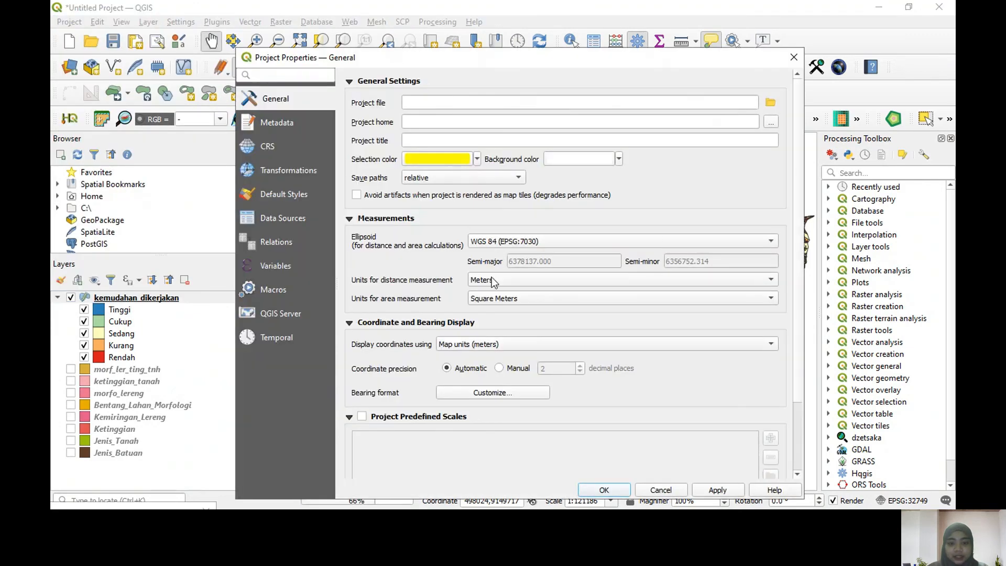
{"action": "left_click", "coordinate": [502, 298]}
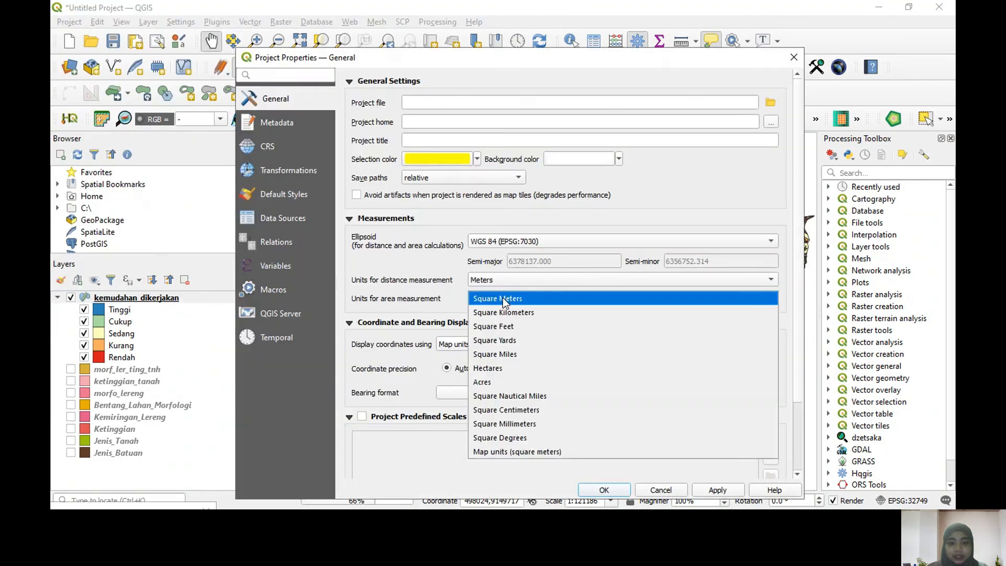
{"action": "left_click", "coordinate": [550, 370]}
{"action": "left_click_drag", "start_coordinate": [559, 58], "coordinate": [562, 37]}
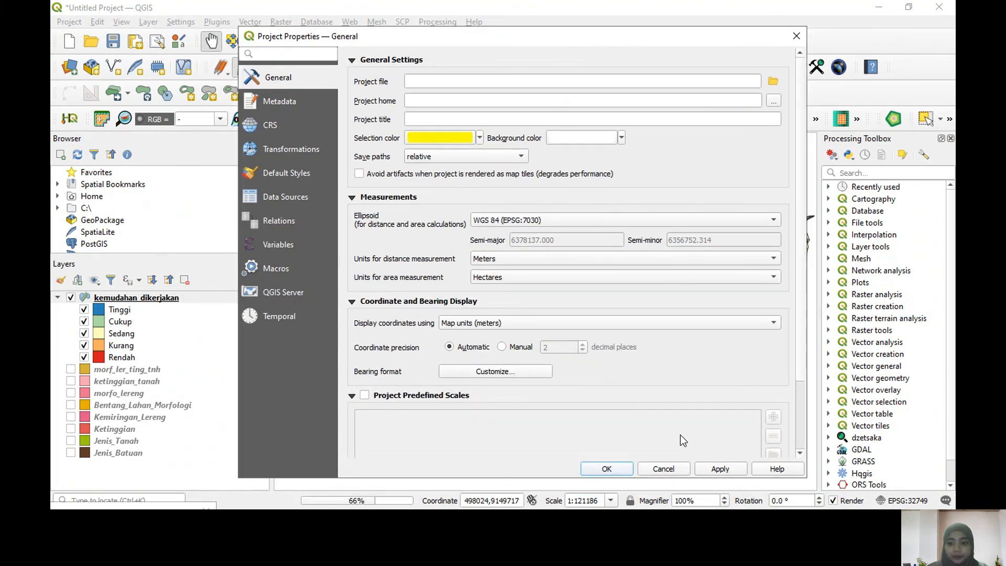
{"action": "left_click", "coordinate": [719, 469]}
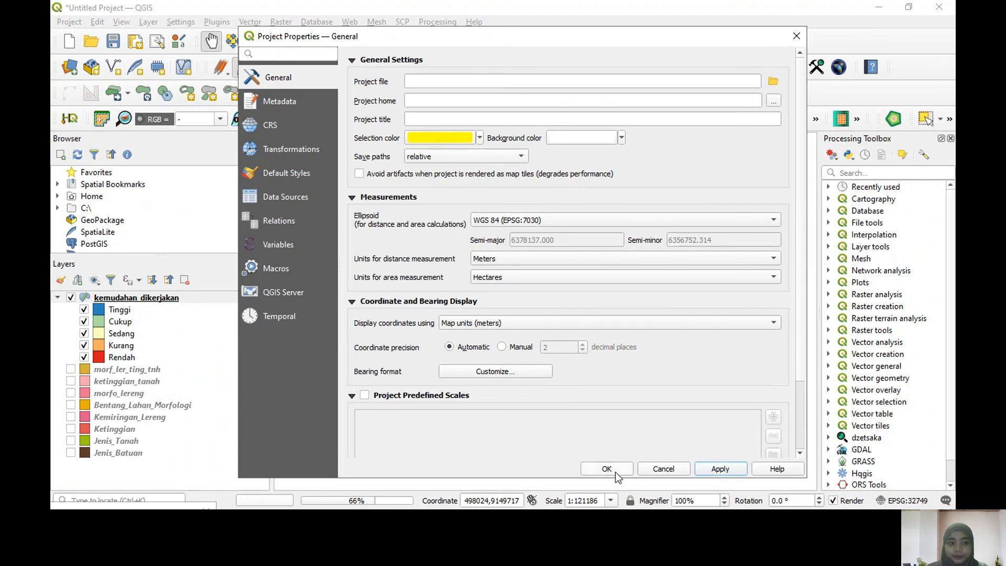
{"action": "left_click", "coordinate": [615, 471]}
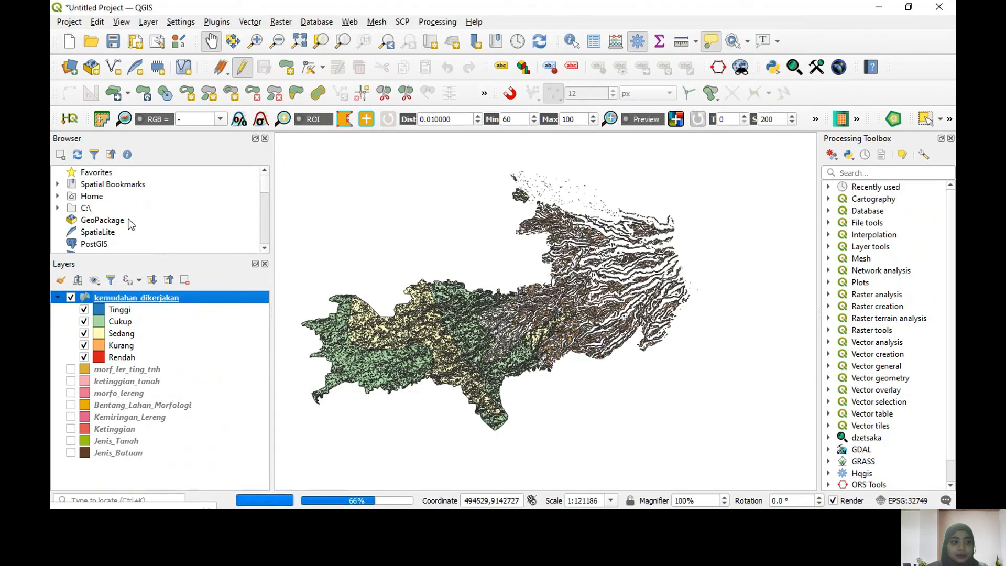
Update the existing LUAS field of kemudahan_dikerjakan with the Field Calculator, using the geometry expression $area.
{"action": "right_click", "coordinate": [150, 296]}
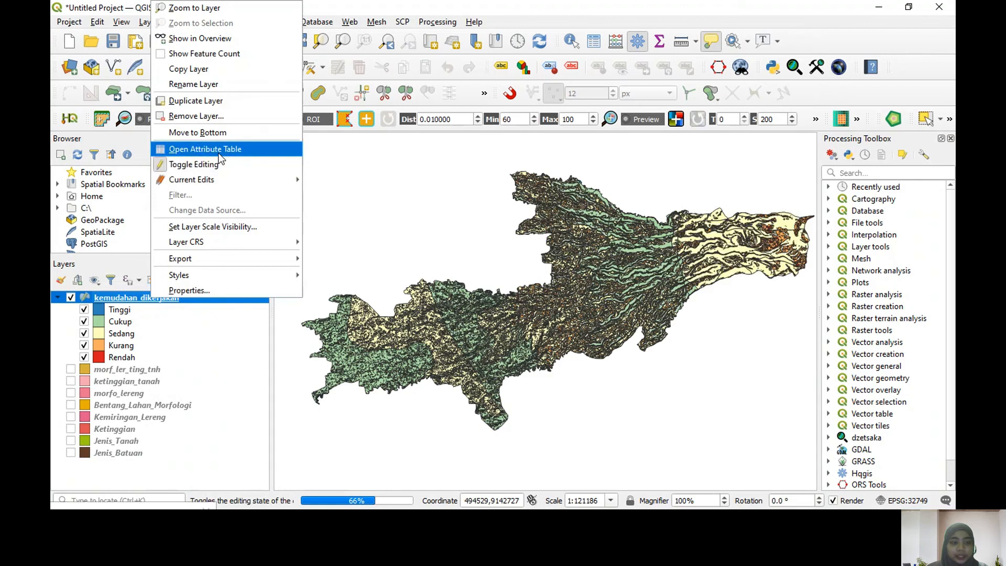
{"action": "left_click", "coordinate": [189, 148]}
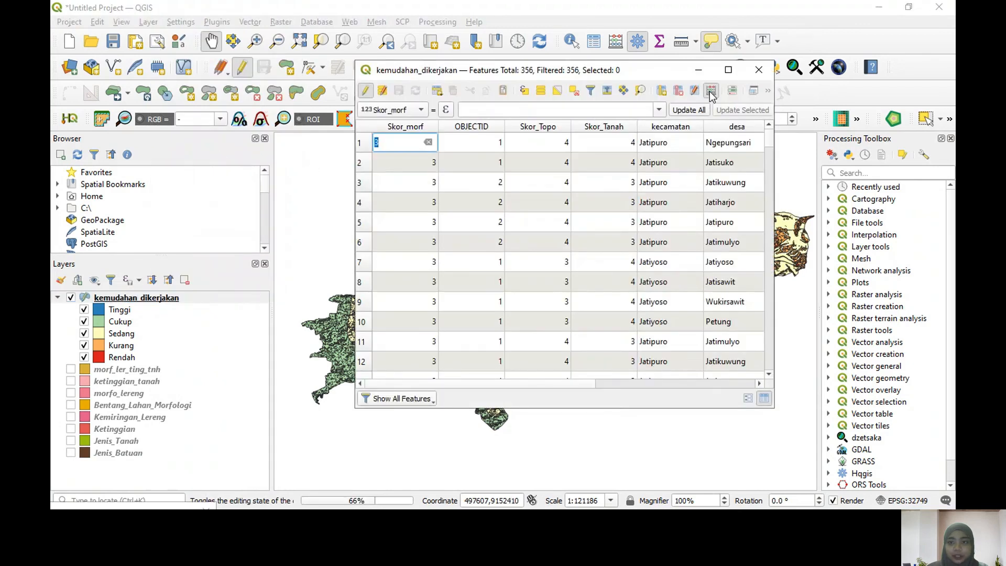
{"action": "left_click", "coordinate": [711, 92]}
{"action": "left_click", "coordinate": [490, 106]}
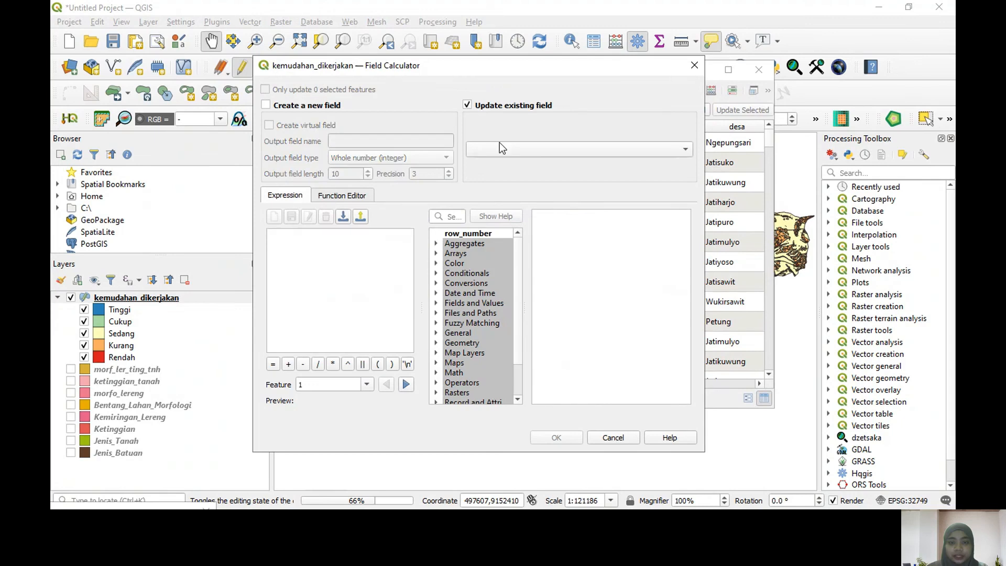
{"action": "left_click", "coordinate": [507, 160]}
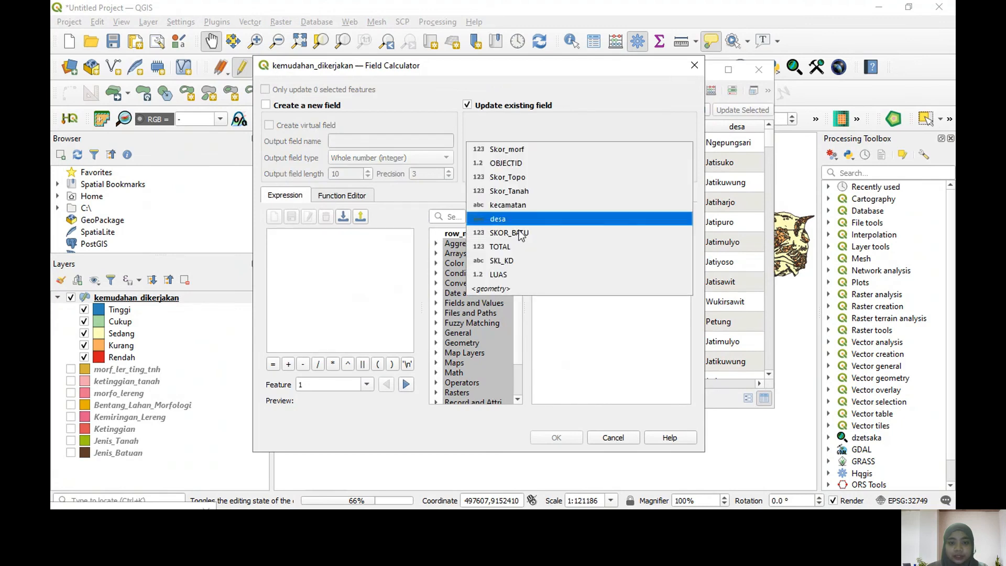
{"action": "left_click", "coordinate": [513, 275]}
{"action": "left_click", "coordinate": [436, 343]}
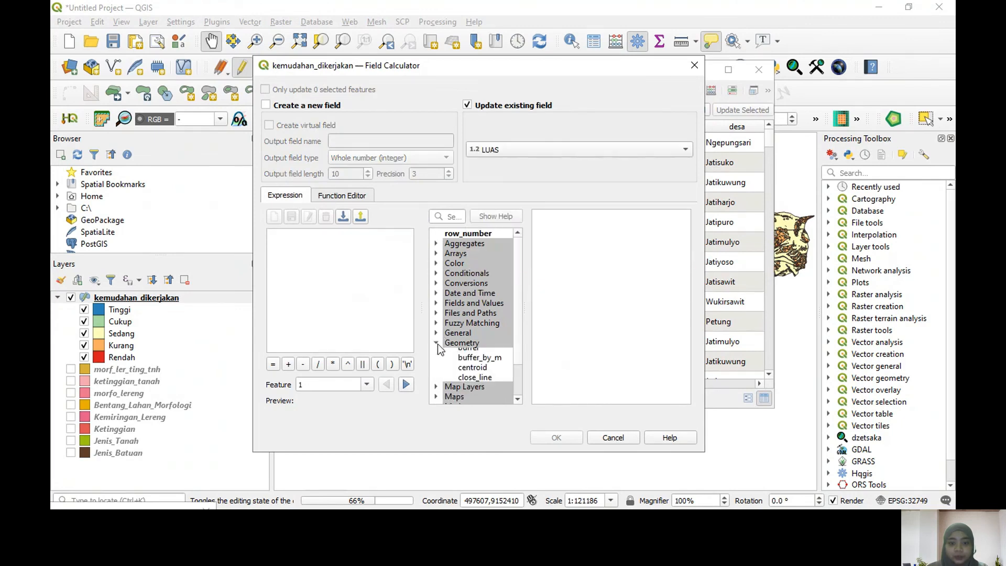
{"action": "double_click", "coordinate": [464, 364]}
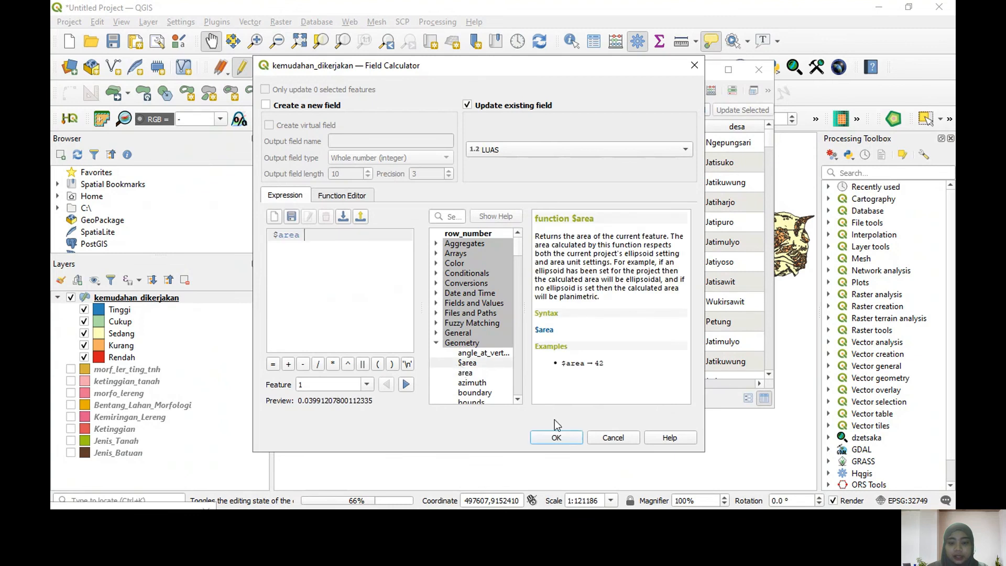
{"action": "left_click", "coordinate": [565, 435]}
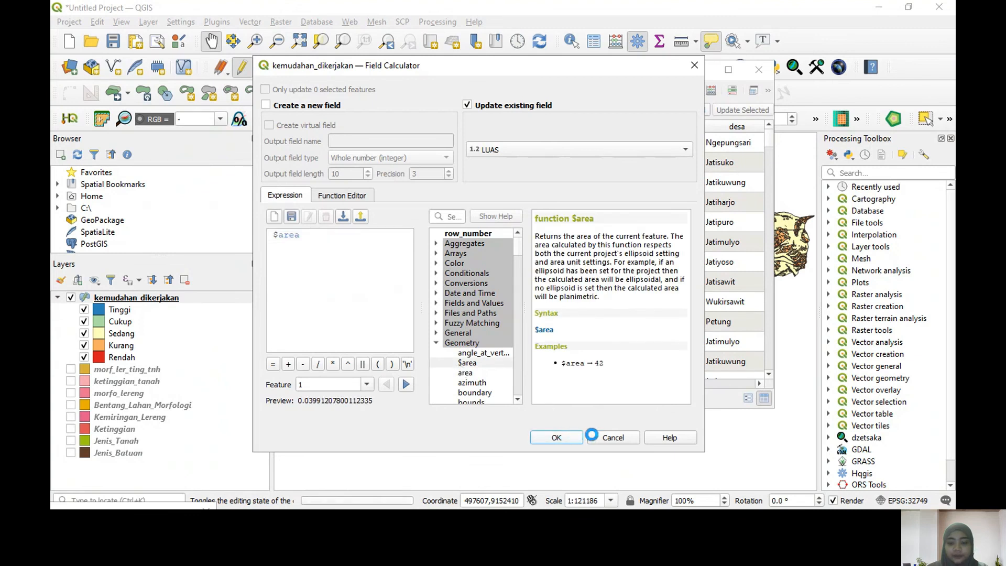
Check the calculated LUAS values, save the edits and end editing of kemudahan_dikerjakan, and close its attribute table.
{"action": "left_click_drag", "start_coordinate": [587, 382], "coordinate": [755, 370]}
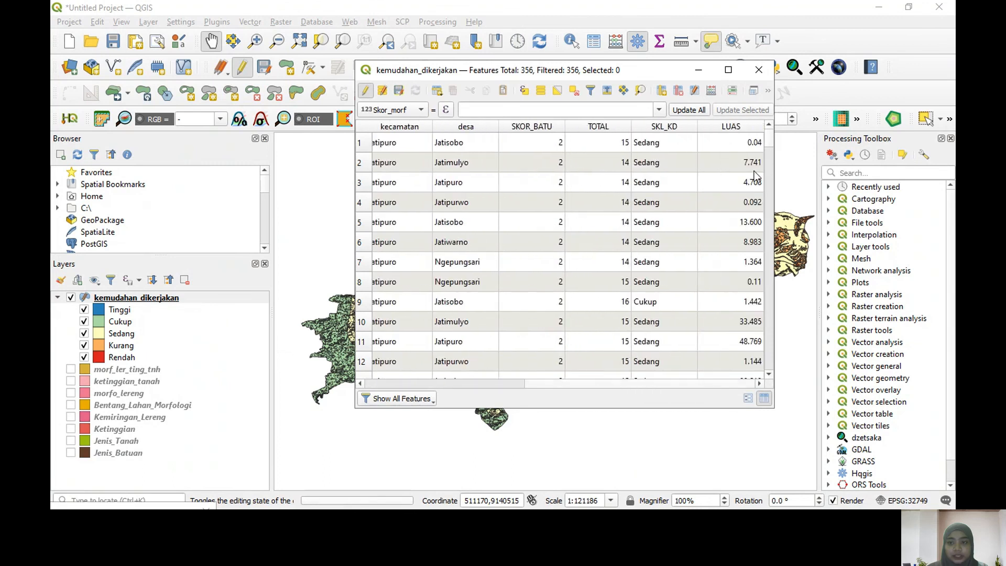
{"action": "left_click_drag", "start_coordinate": [768, 144], "coordinate": [802, 126]}
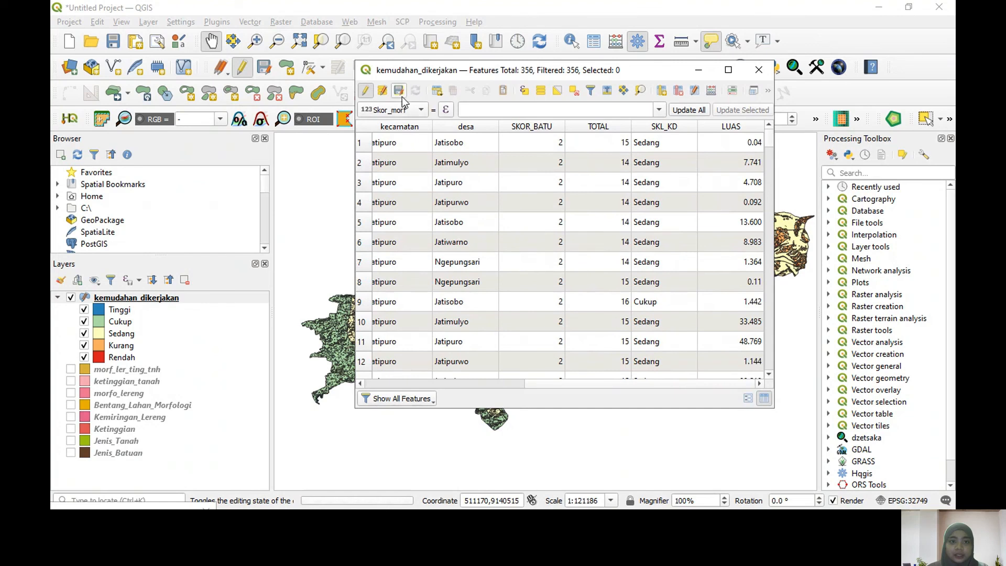
{"action": "left_click", "coordinate": [366, 91]}
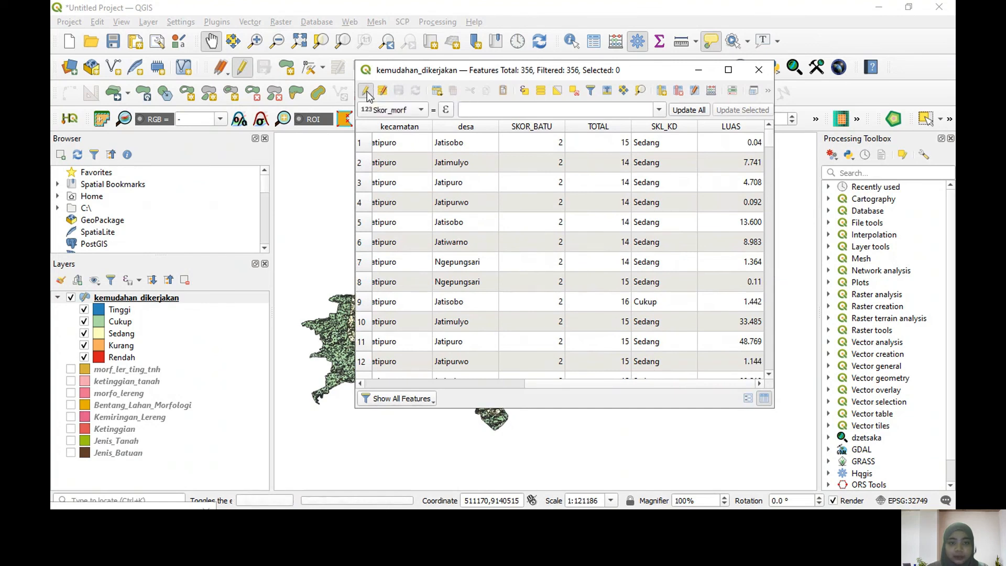
{"action": "left_click", "coordinate": [759, 70]}
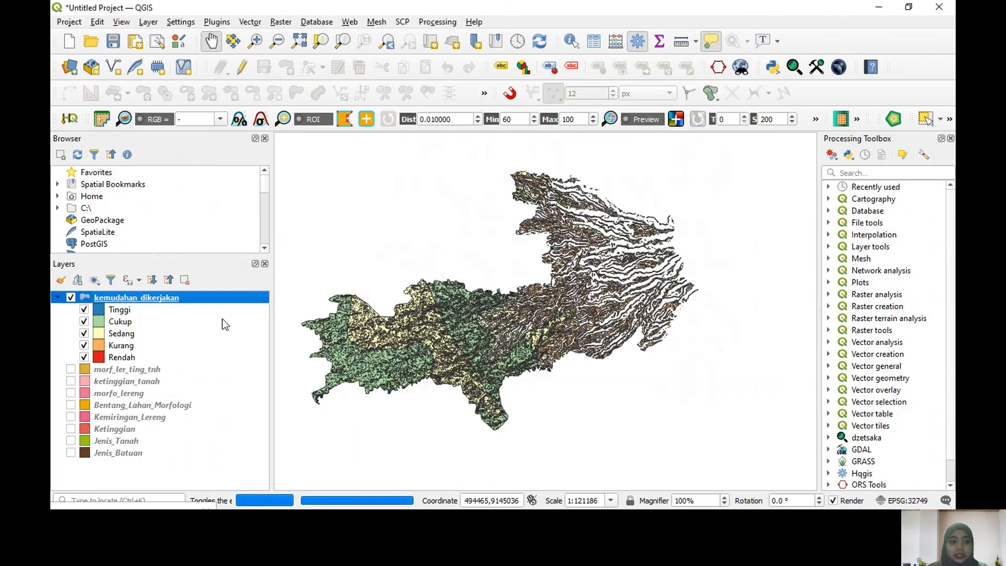
Export kemudahan_dikerjakan in Comma Separated Value format as csv_kemudahan_dikerjakan in the SKL_KEMUDAHAN_DIKERJAKAN folder, adding the saved file to the map.
{"action": "right_click", "coordinate": [206, 300]}
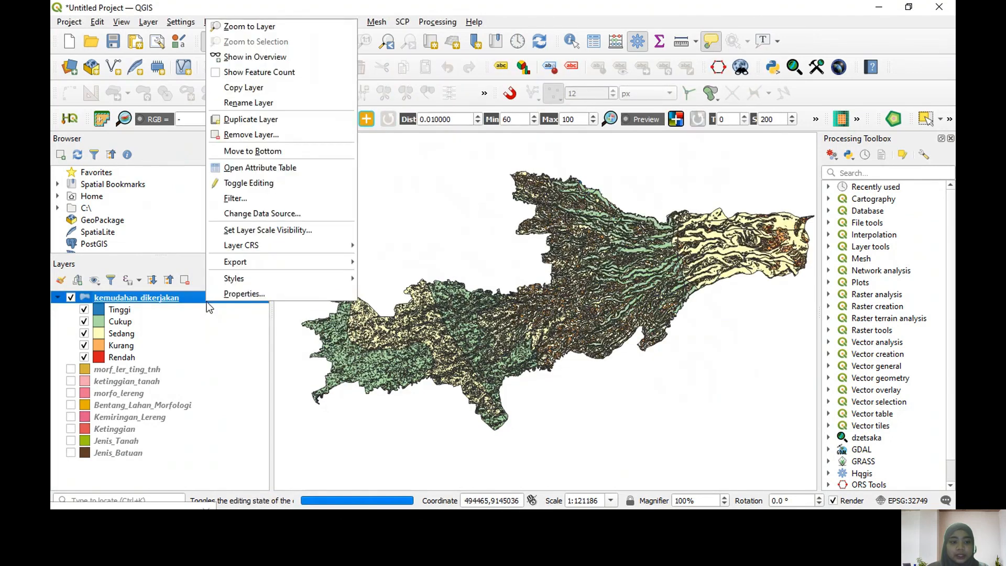
{"action": "mouse_move", "coordinate": [331, 260]}
{"action": "left_click", "coordinate": [372, 260]}
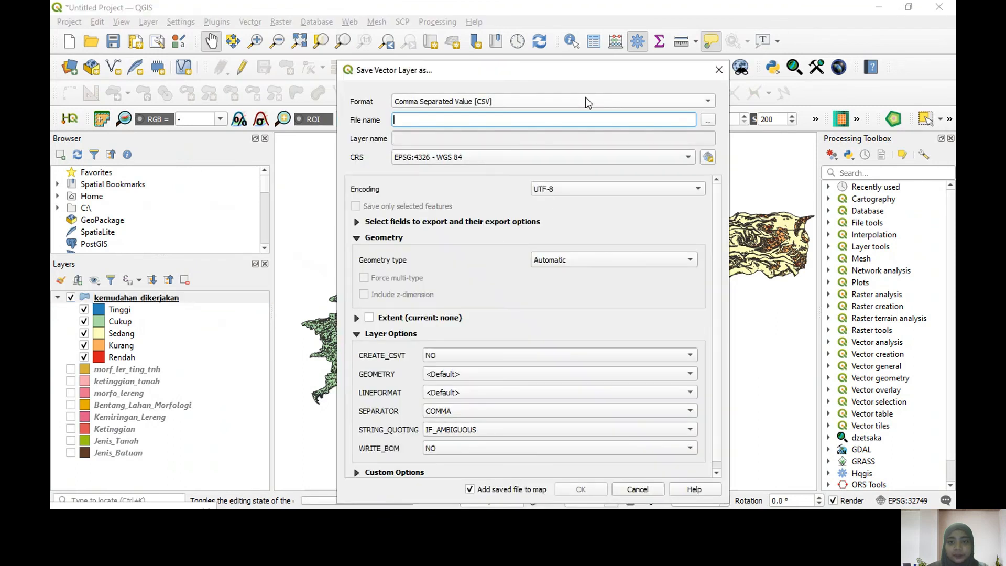
{"action": "left_click", "coordinate": [707, 124]}
{"action": "type", "text": "csv_kemud"}
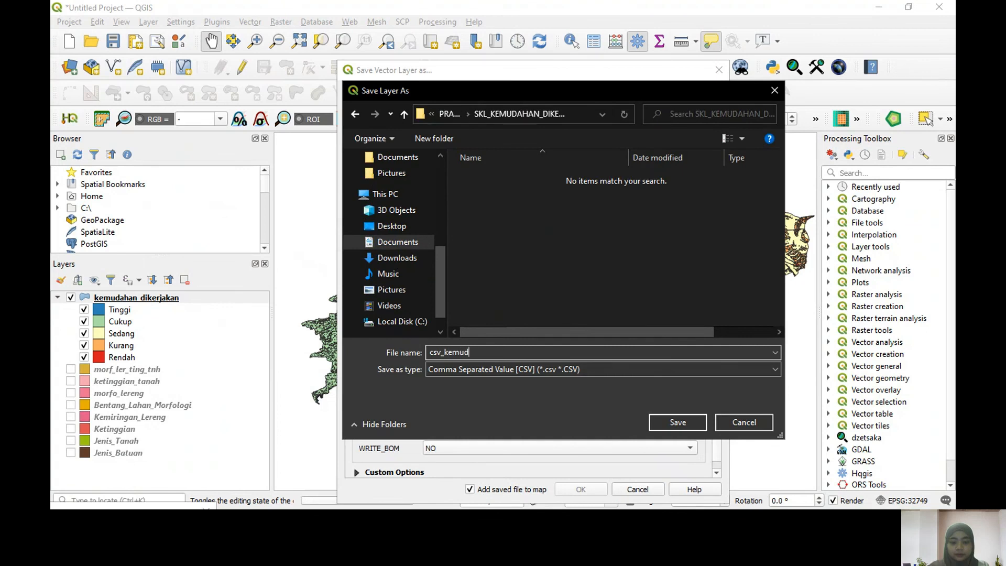
{"action": "type", "text": "ahan_dikerjakan"}
{"action": "key", "text": "Return"}
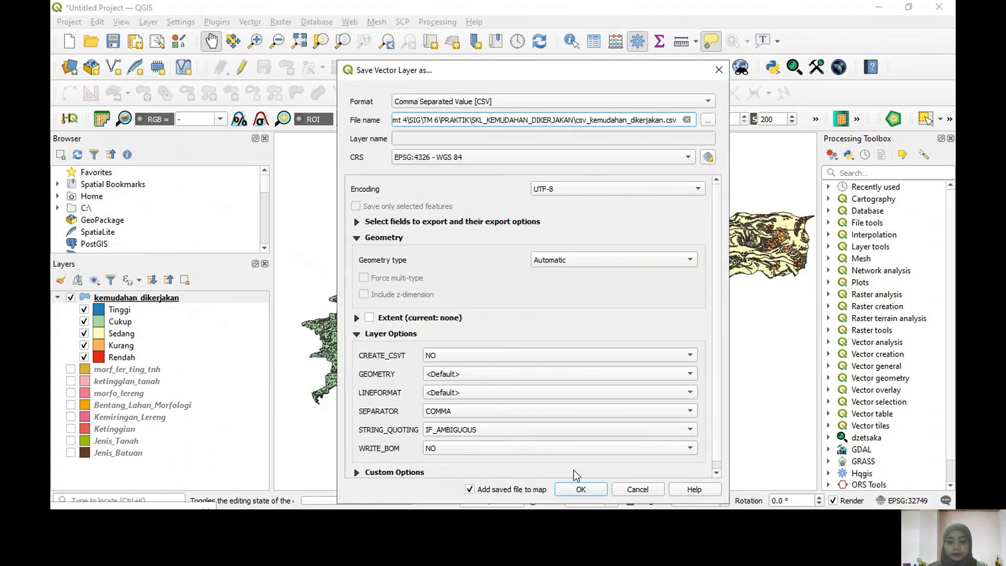
{"action": "left_click", "coordinate": [581, 490]}
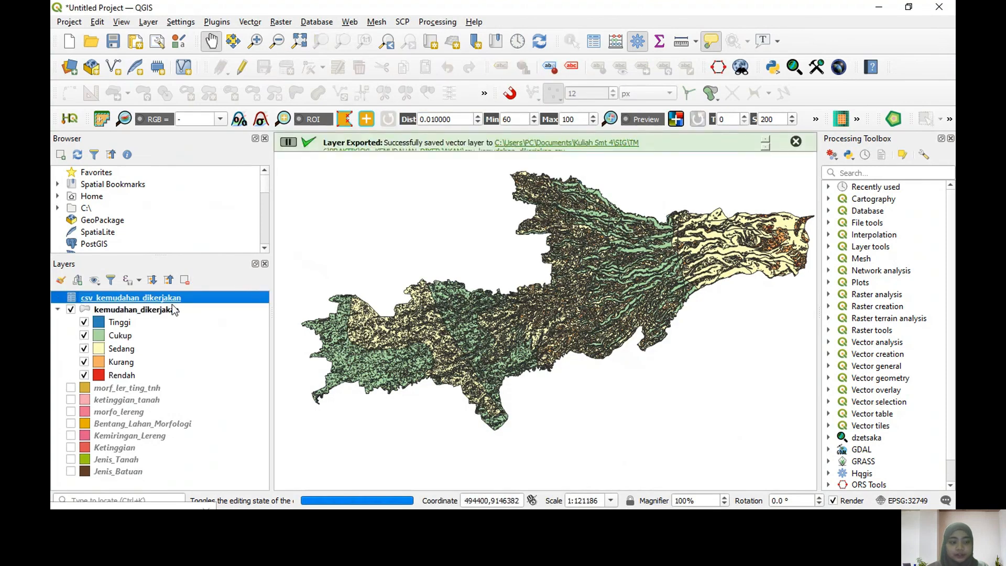
{"action": "left_click", "coordinate": [174, 310]}
{"action": "mouse_move", "coordinate": [395, 269]}
{"action": "left_mouse_down"}
{"action": "mouse_move", "coordinate": [407, 276]}
{"action": "mouse_move", "coordinate": [384, 279]}
{"action": "left_mouse_up"}
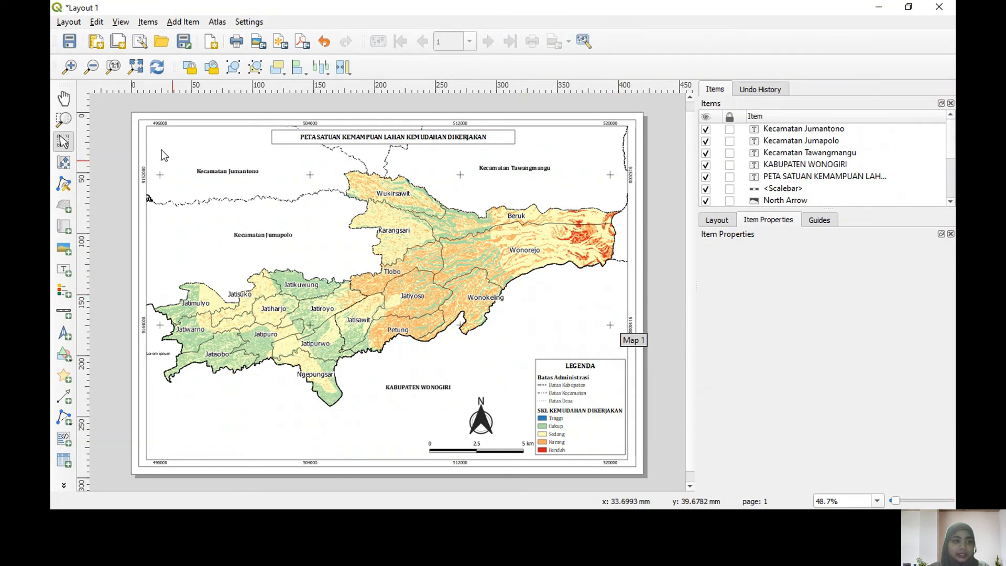
Export the finished land-capability map layout as a JPG image named peta_skl_kemudahan_dikerjakan in the PRAKTIK folder.
{"action": "left_click", "coordinate": [63, 22]}
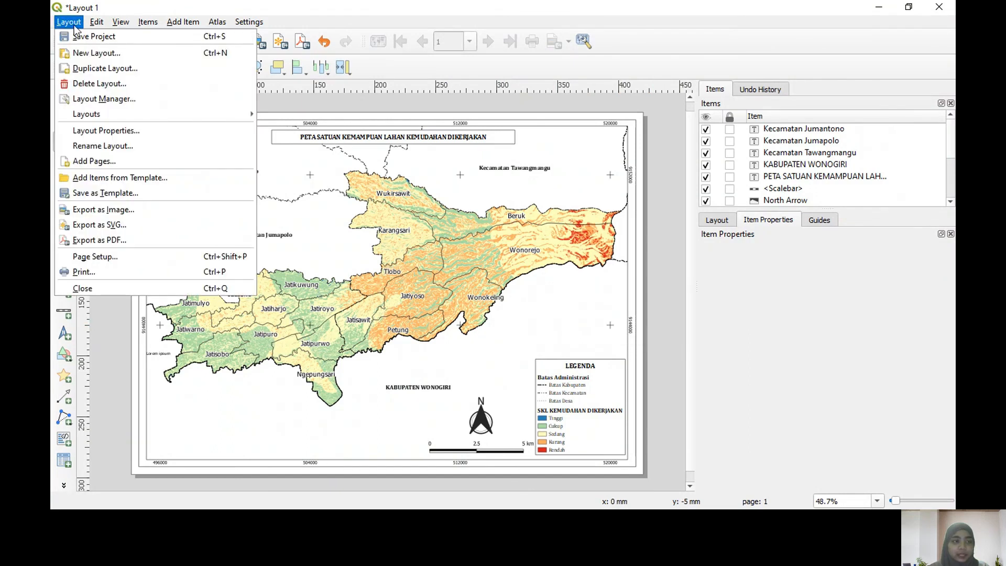
{"action": "left_click", "coordinate": [175, 210]}
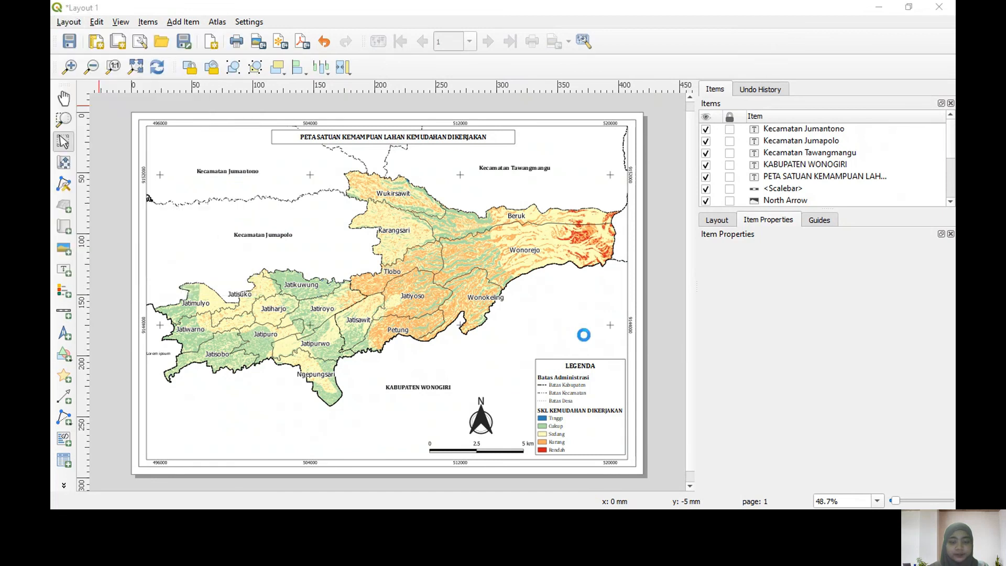
{"action": "type", "text": "peta_skl"}
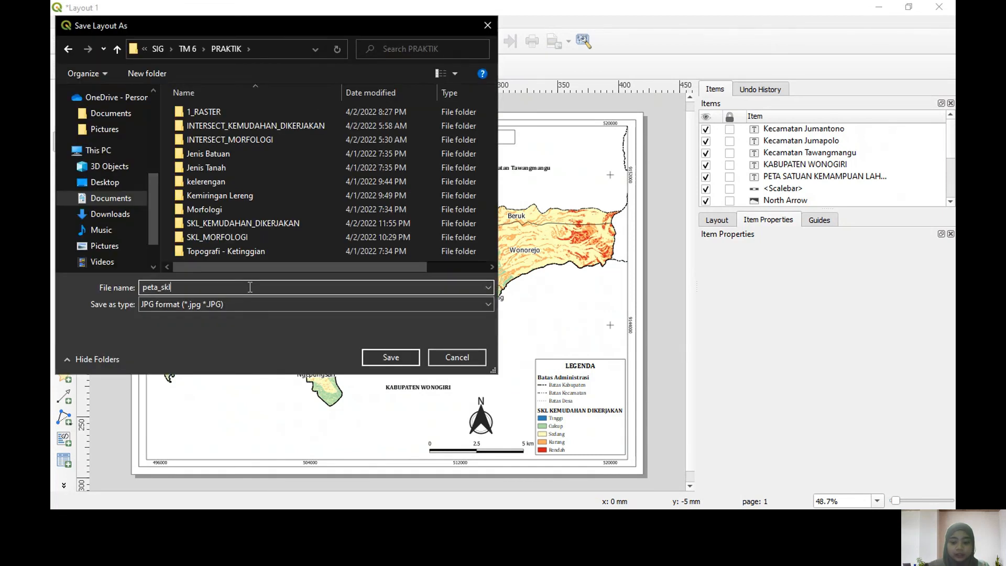
{"action": "type", "text": "_kemudahan_dikerjakan"}
{"action": "key", "text": "Return"}
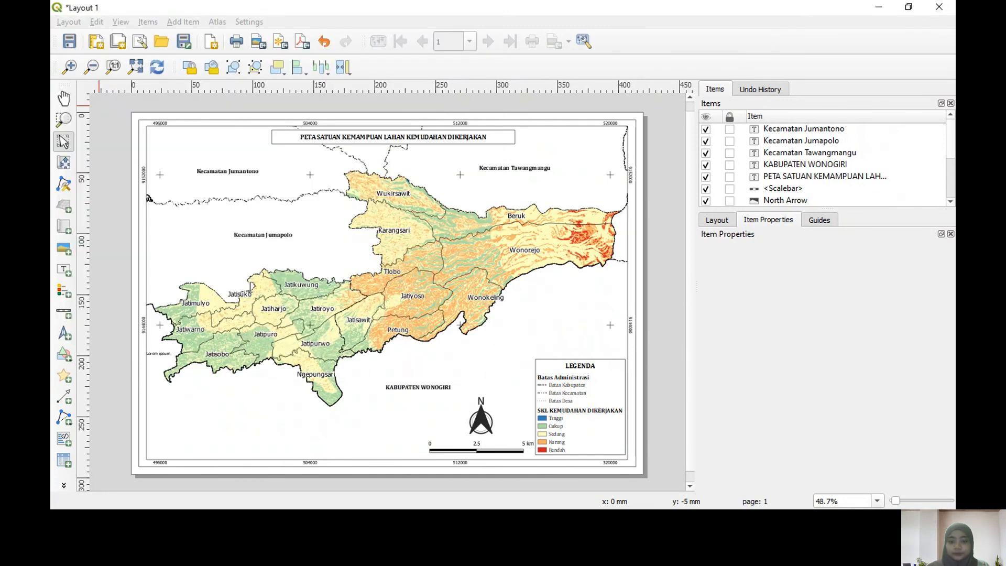
{"action": "left_click", "coordinate": [531, 378]}
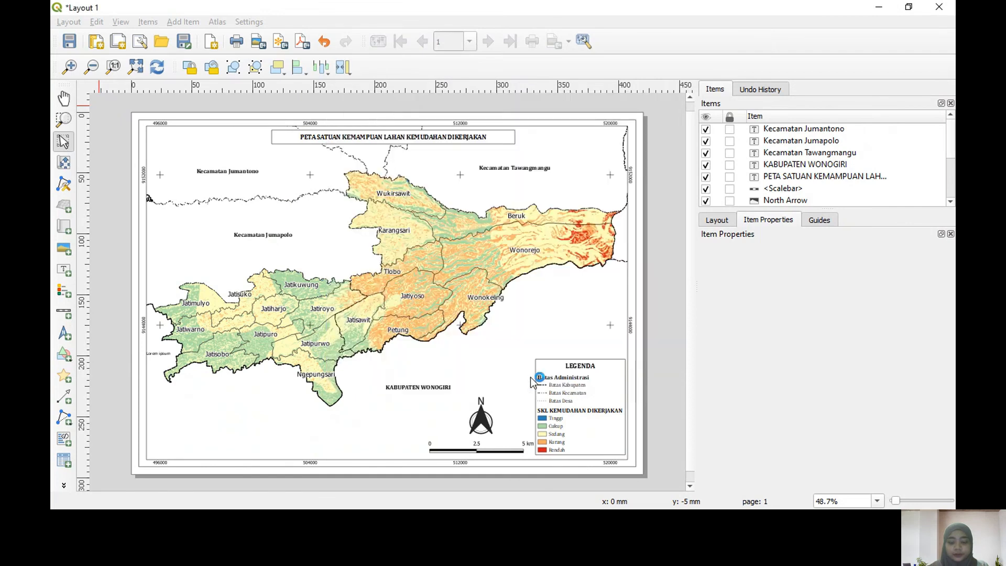